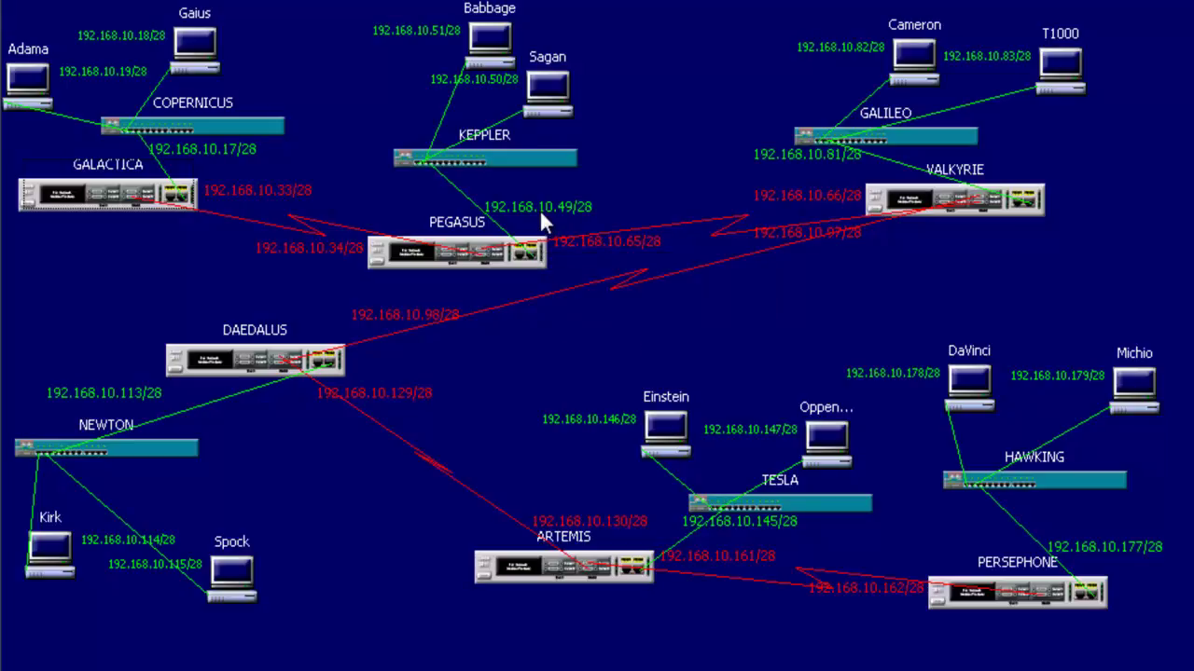
- Open GALACTICA's console, enter enable and config t, and begin the router ospf command
{"action": "double_click", "coordinate": [104, 188]}
{"action": "key", "text": "Return"}
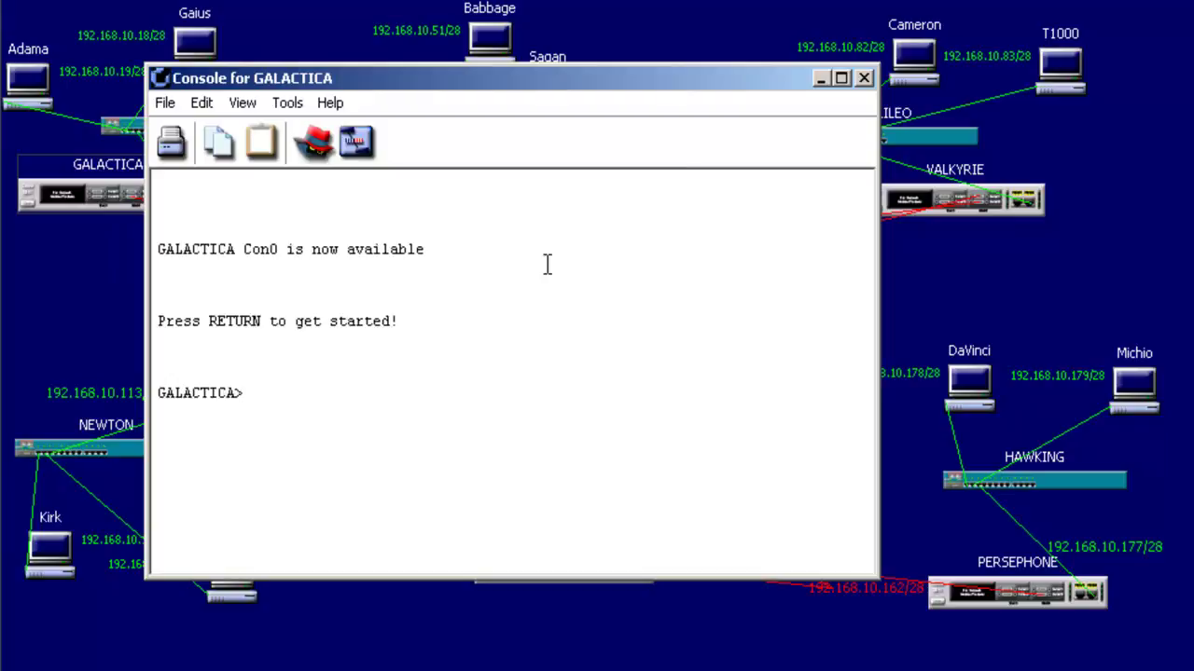
{"action": "type", "text": "enable"}
{"action": "key", "text": "Return"}
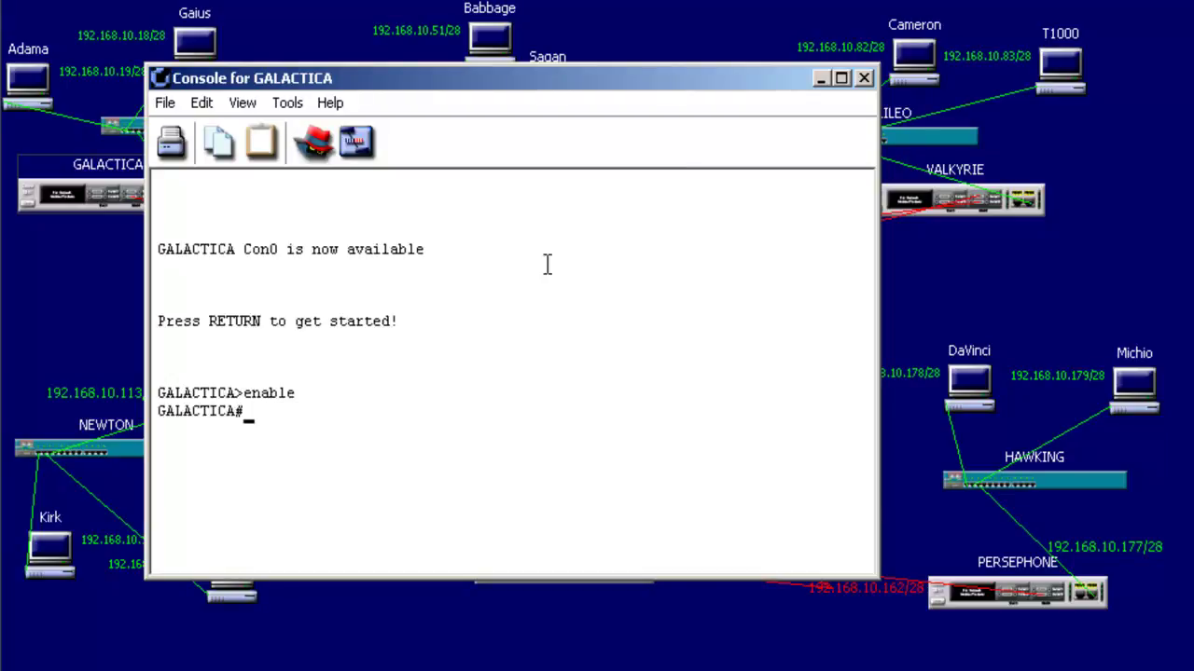
{"action": "type", "text": "config t"}
{"action": "key", "text": "Return"}
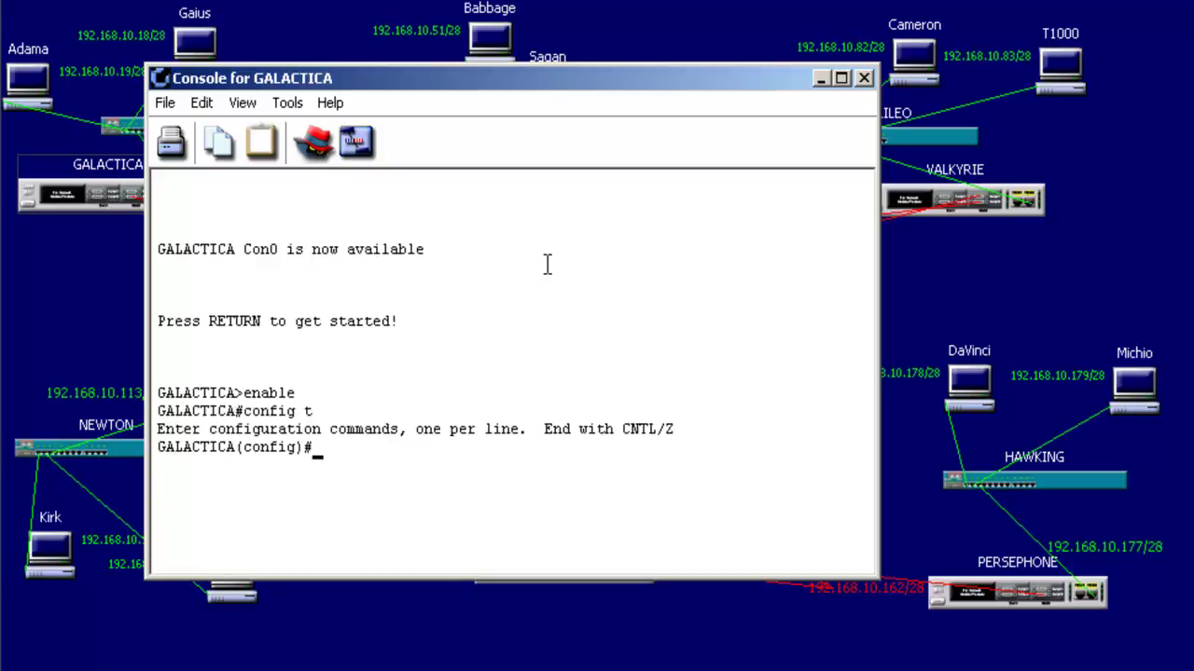
{"action": "type", "text": "router ospf"}
- Start OSPF process 1 on GALACTICA and advertise 192.168.10.16 255.255.255.240 in area 0
{"action": "type", "text": "1"}
{"action": "key", "text": "Return"}
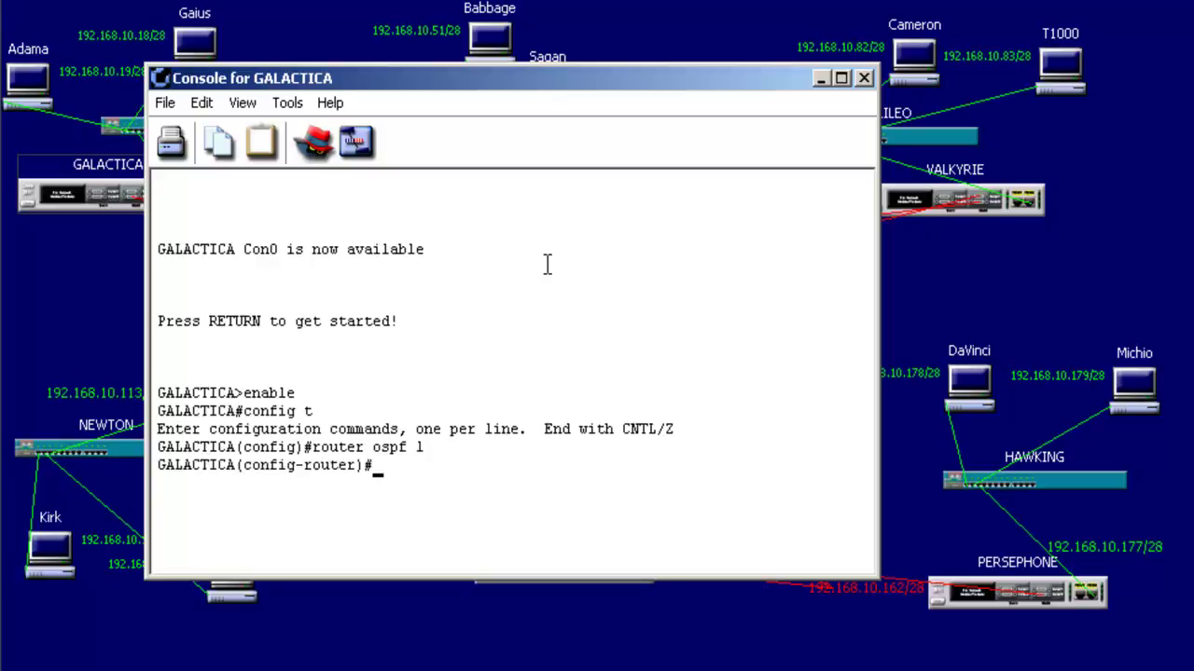
{"action": "type", "text": "network 192.168."}
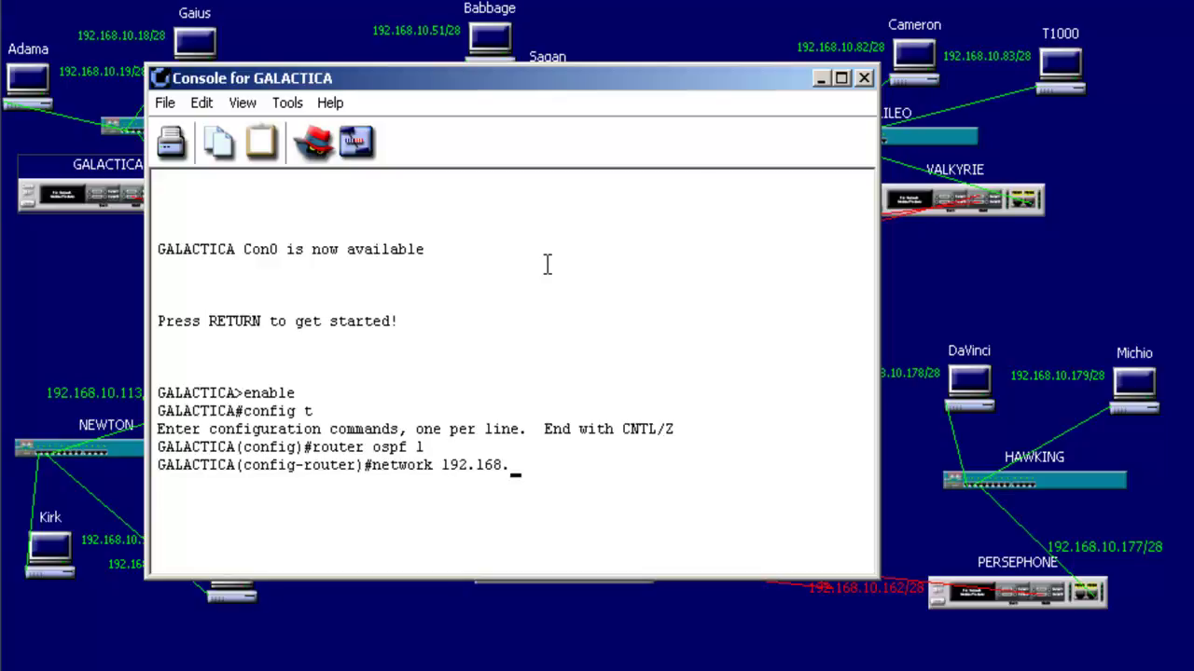
{"action": "type", "text": "10.16 255.255.255.240 area "}
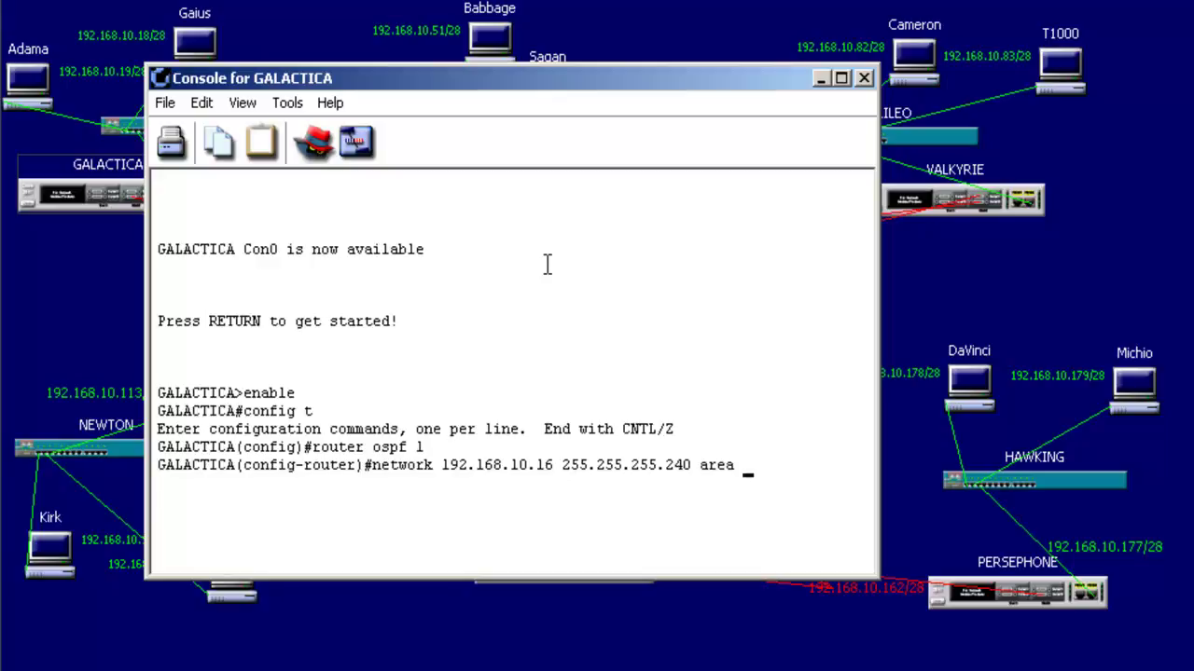
{"action": "type", "text": "0"}
{"action": "key", "text": "Return"}
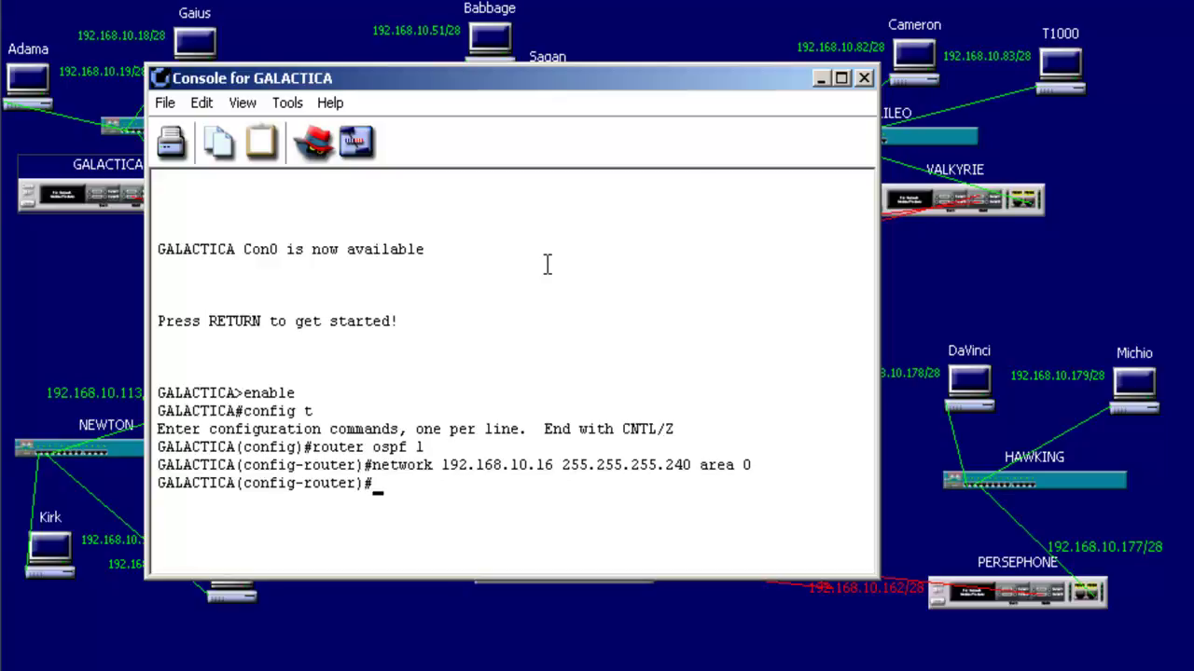
- Advertise 192.168.10.32 255.255.255.240 in area 0 by editing the recalled network command
{"action": "left_click_drag", "start_coordinate": [641, 88], "coordinate": [631, 280]}
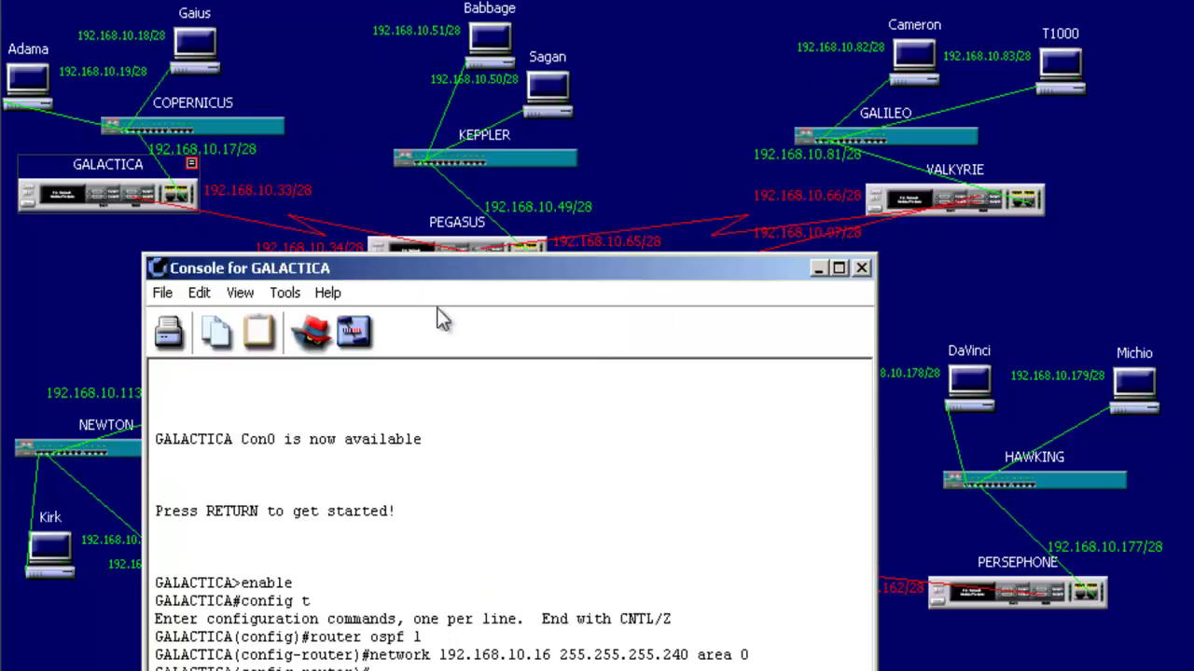
{"action": "left_click_drag", "start_coordinate": [589, 269], "coordinate": [621, 347]}
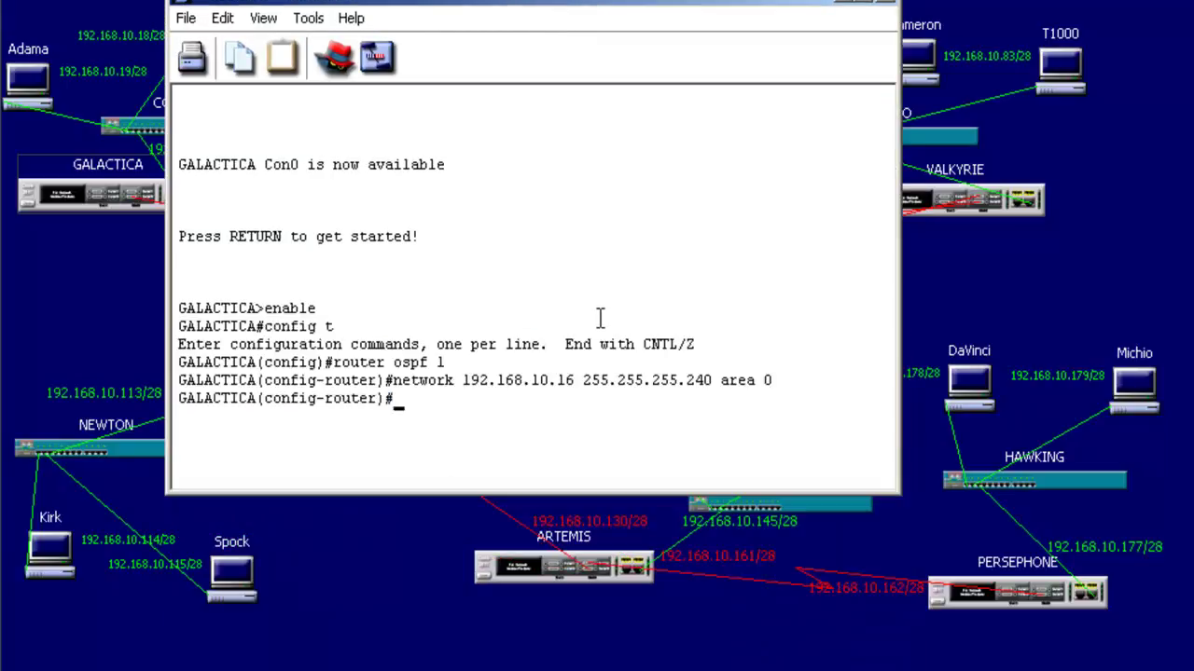
{"action": "key", "text": "Up"}
{"action": "key", "text": "Left"}
{"action": "key", "text": "Left"}
{"action": "key", "text": "Left"}
{"action": "key", "text": "Left"}
{"action": "key", "text": "Left"}
{"action": "key", "text": "Left"}
{"action": "key", "text": "Left"}
{"action": "key", "text": "Left"}
{"action": "key", "text": "Left"}
{"action": "key", "text": "Left"}
{"action": "key", "text": "Left"}
{"action": "key", "text": "Left"}
{"action": "key", "text": "Left"}
{"action": "key", "text": "Left"}
{"action": "key", "text": "Left"}
{"action": "key", "text": "Left"}
{"action": "key", "text": "Left"}
{"action": "key", "text": "Left"}
{"action": "key", "text": "Left"}
{"action": "key", "text": "Left"}
{"action": "key", "text": "BackSpace"}
{"action": "key", "text": "BackSpace"}
{"action": "type", "text": "32"}
{"action": "key", "text": "Right"}
{"action": "key", "text": "Right"}
{"action": "key", "text": "Right"}
{"action": "key", "text": "Right"}
{"action": "key", "text": "Right"}
{"action": "key", "text": "Right"}
{"action": "key", "text": "Right"}
{"action": "key", "text": "Right"}
{"action": "key", "text": "Right"}
{"action": "key", "text": "Right"}
{"action": "key", "text": "Right"}
{"action": "key", "text": "Right"}
{"action": "key", "text": "Right"}
{"action": "key", "text": "Right"}
{"action": "key", "text": "Right"}
{"action": "key", "text": "Right"}
{"action": "key", "text": "Right"}
{"action": "key", "text": "Right"}
{"action": "key", "text": "Right"}
{"action": "key", "text": "Right"}
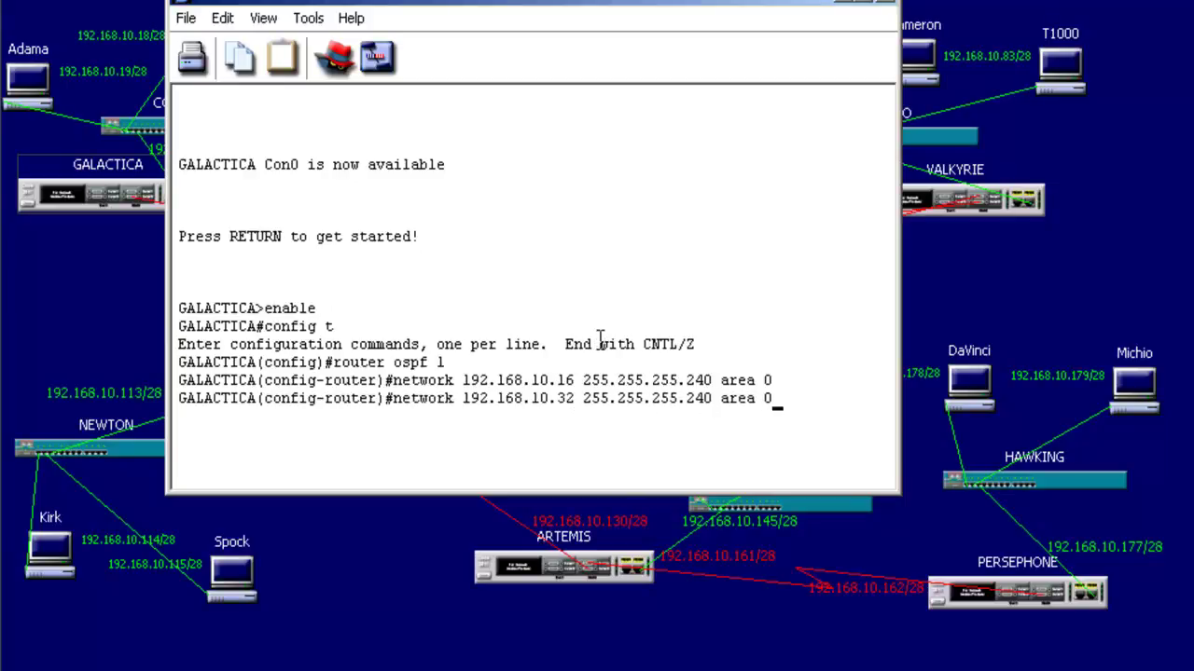
{"action": "key", "text": "Return"}
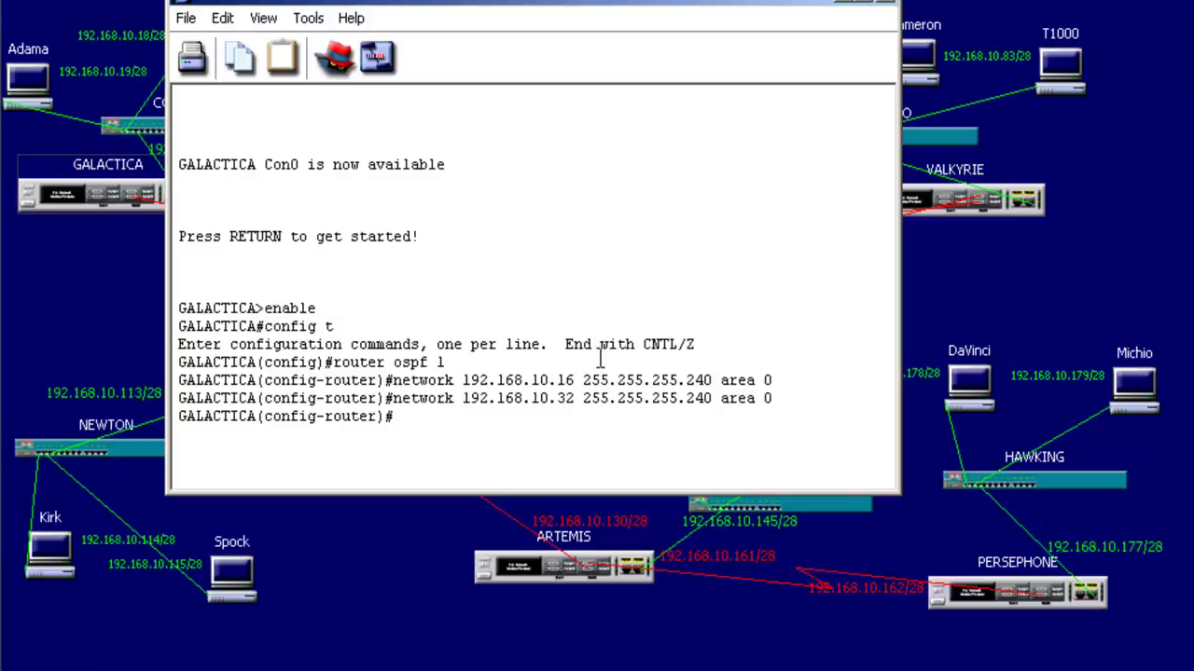
- Exit to the privileged prompt, save with copy run start, and start the sh ip route command
{"action": "type", "text": "exit"}
{"action": "key", "text": "Return"}
{"action": "type", "text": "exit"}
{"action": "key", "text": "Return"}
{"action": "type", "text": "copy run start"}
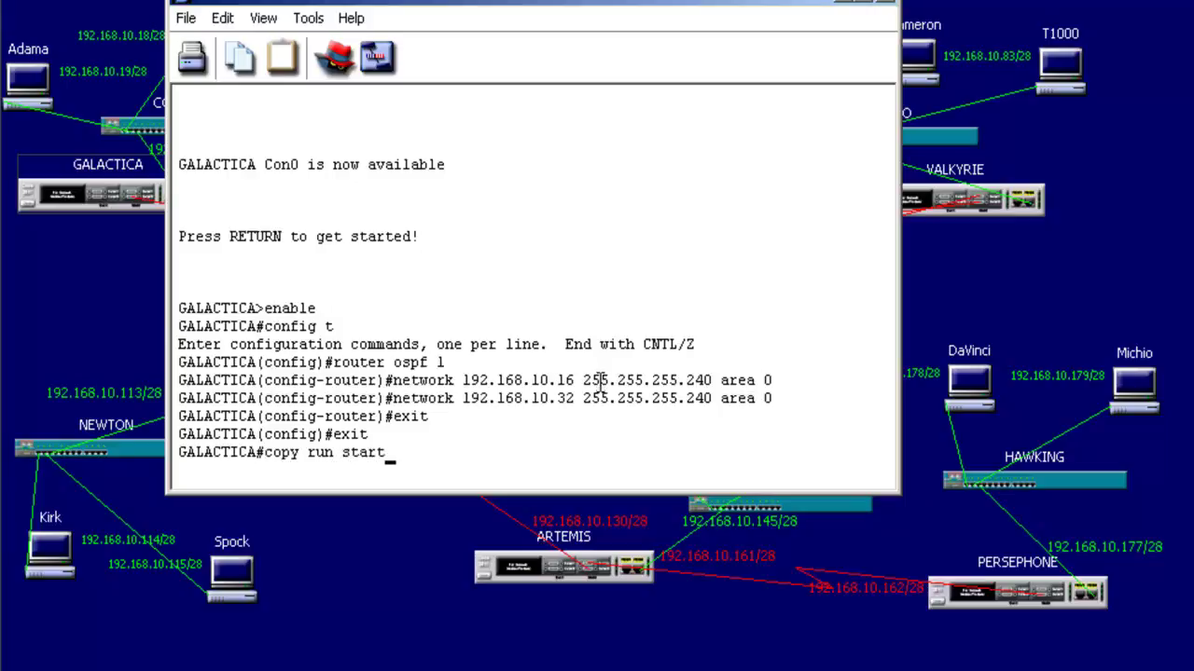
{"action": "key", "text": "Return"}
{"action": "key", "text": "Return"}
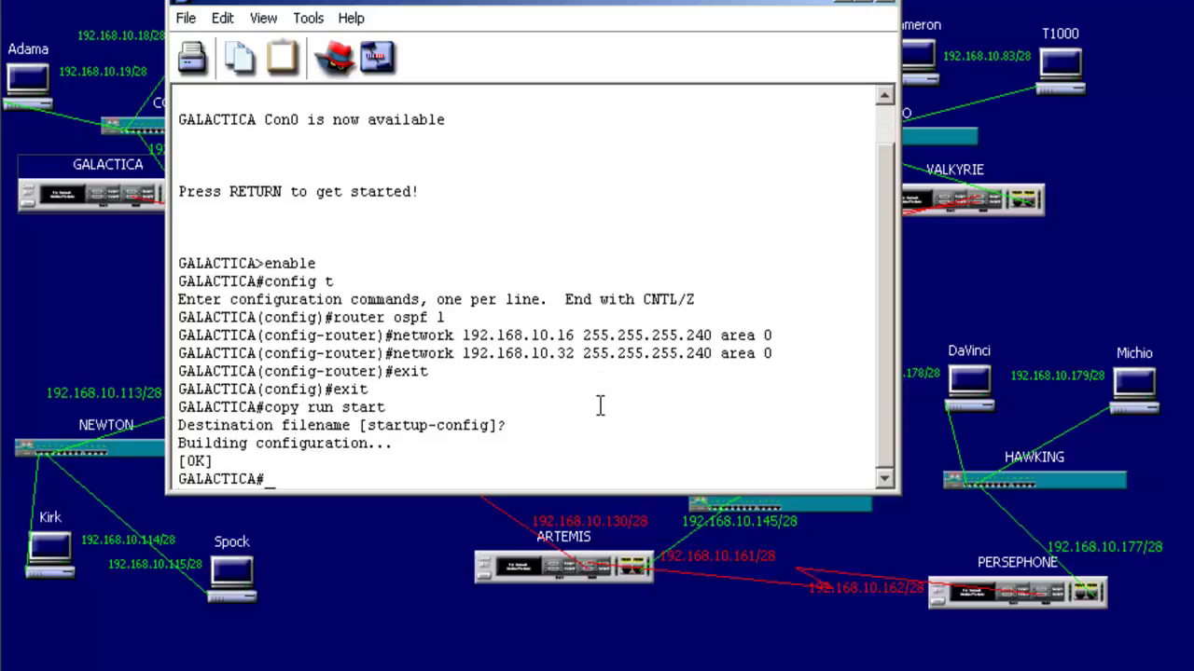
{"action": "type", "text": "sh ip route"}
{"action": "key", "text": "Return"}
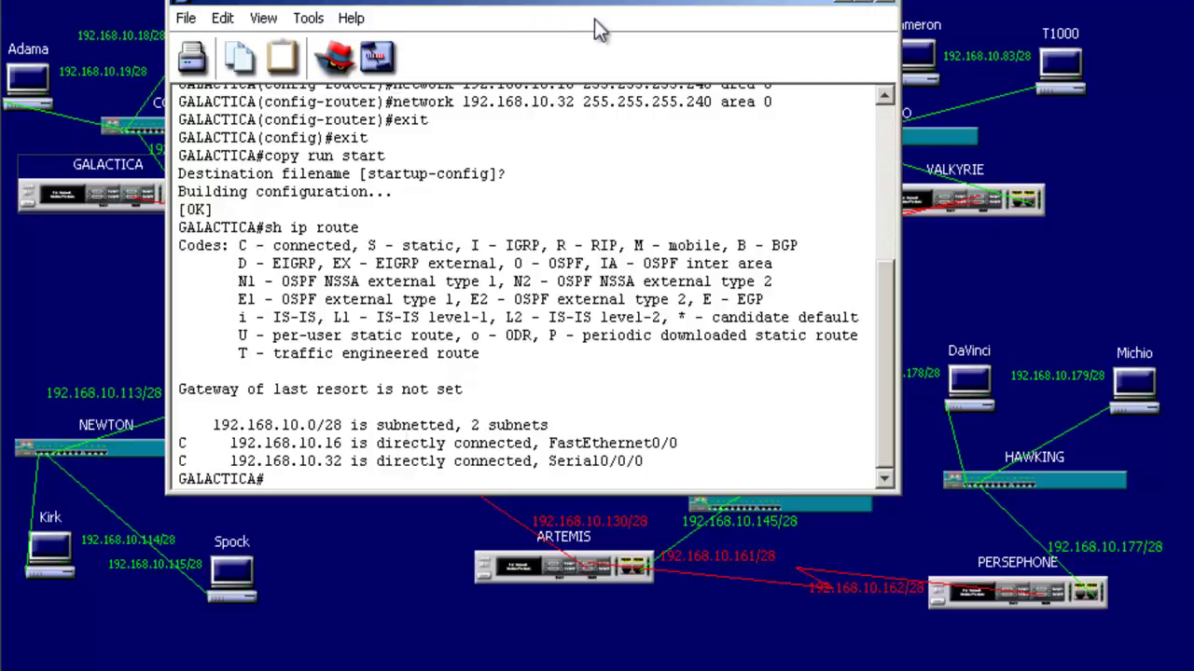
{"action": "left_click_drag", "start_coordinate": [619, 4], "coordinate": [691, 10]}
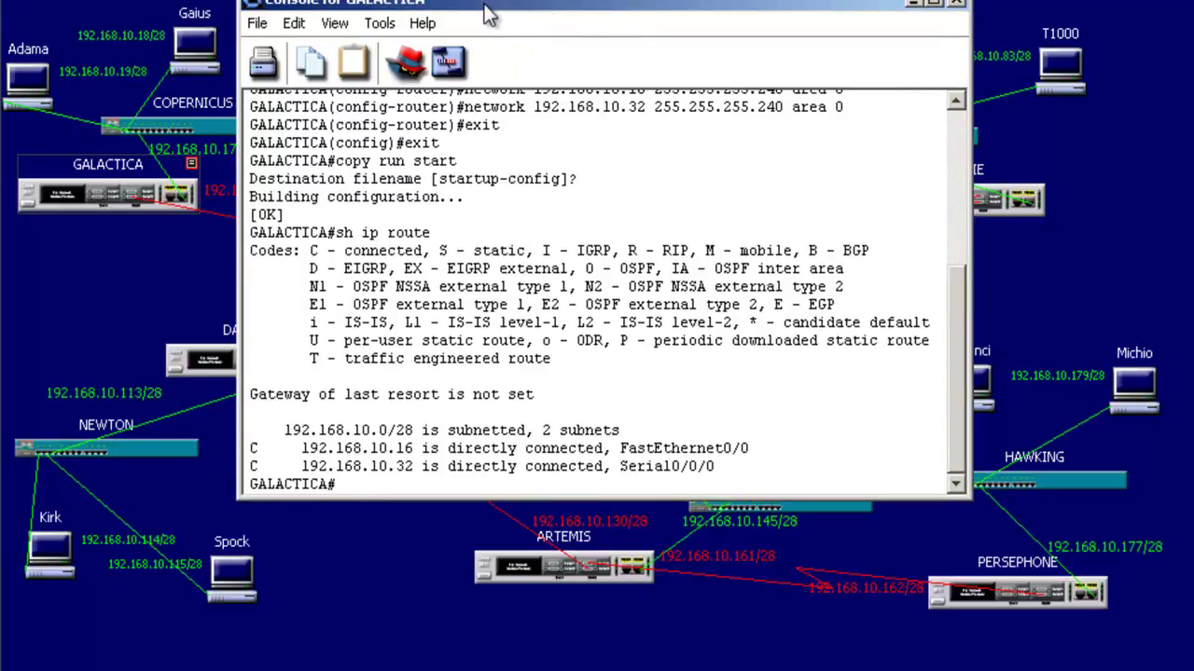
{"action": "left_click_drag", "start_coordinate": [563, 11], "coordinate": [488, 14]}
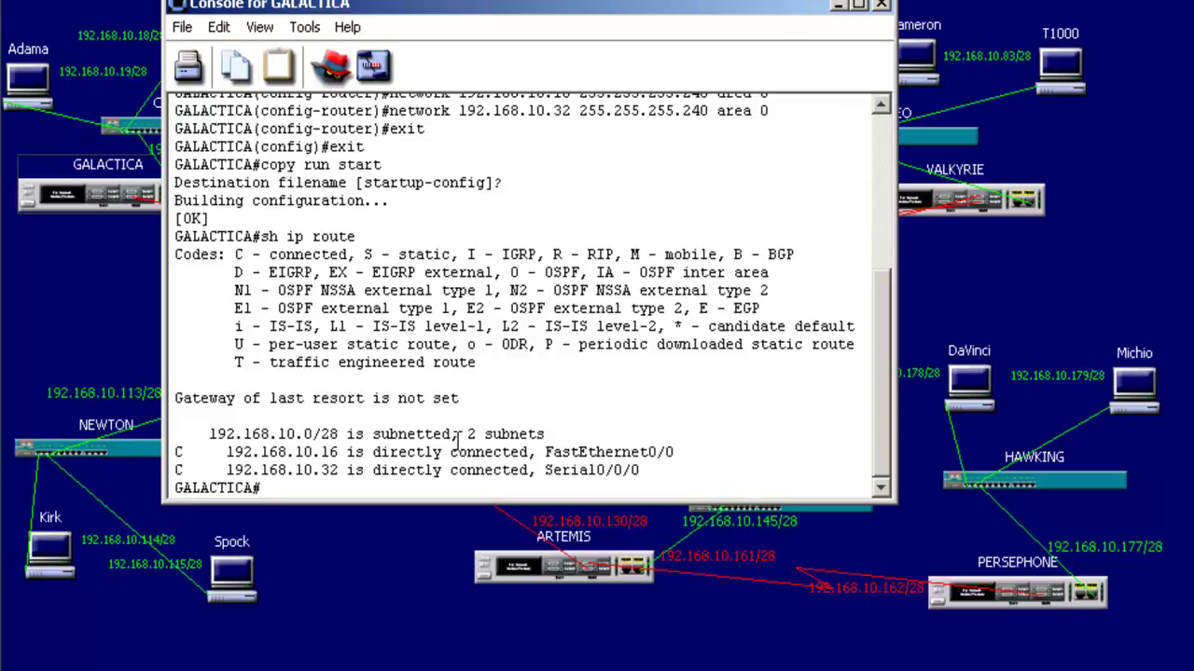
- Close GALACTICA's console and open PEGASUS's console in privileged exec mode
{"action": "left_click", "coordinate": [881, 5]}
{"action": "double_click", "coordinate": [494, 248]}
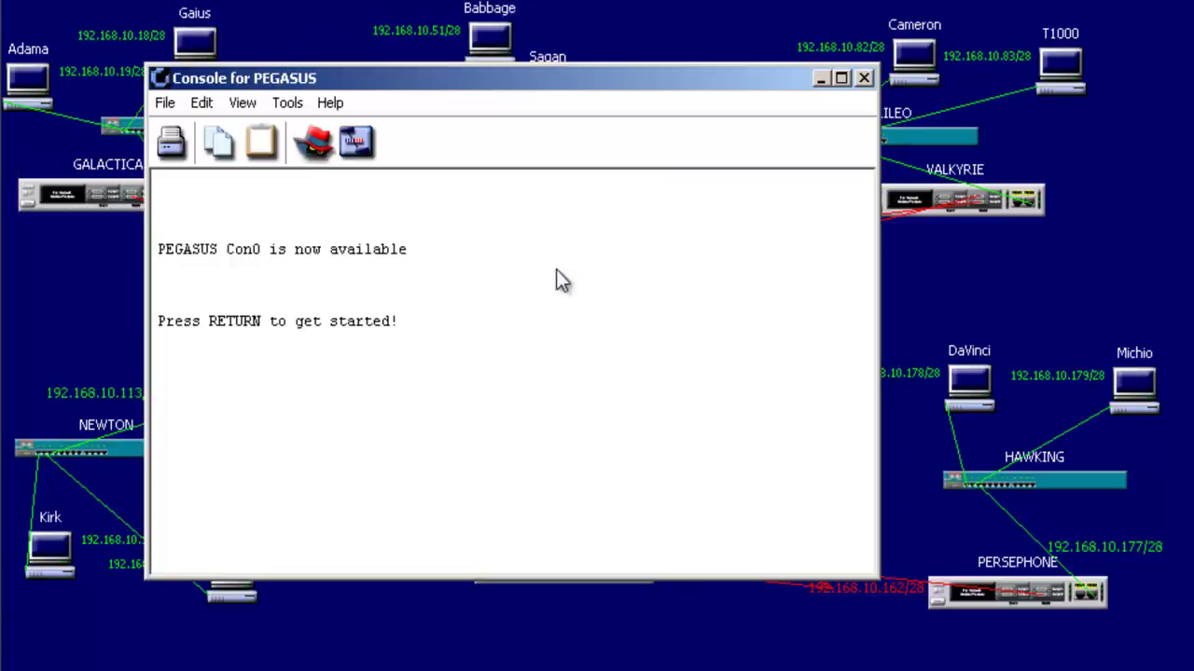
{"action": "key", "text": "Return"}
{"action": "type", "text": "enable"}
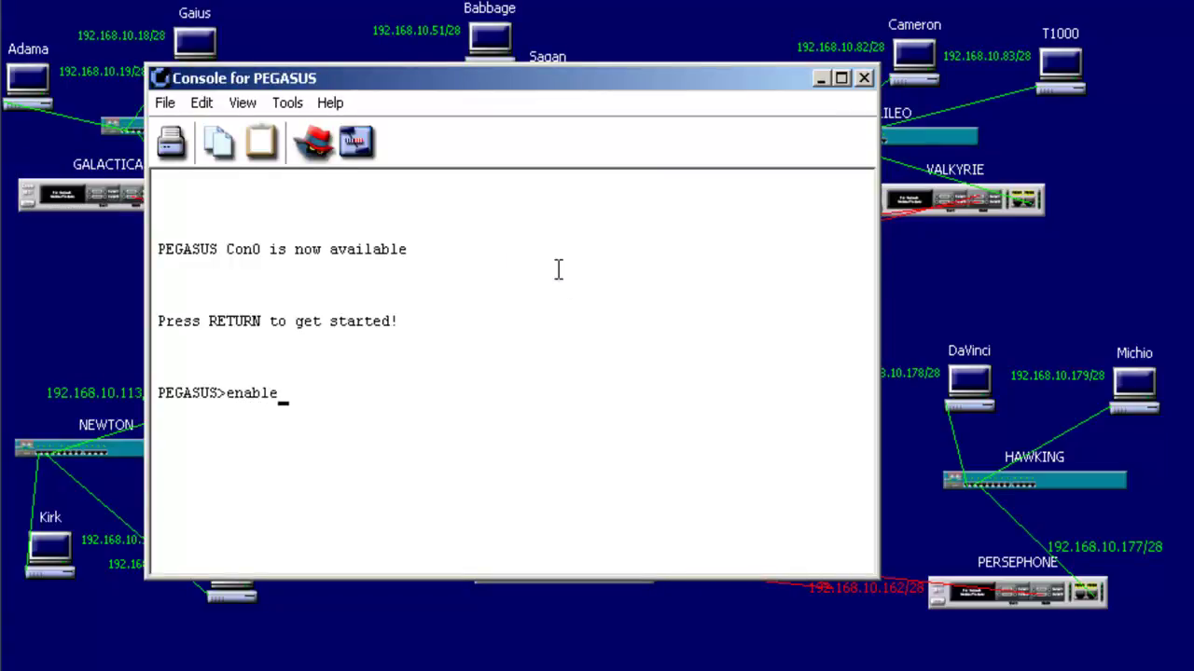
{"action": "key", "text": "Return"}
- Enter global configuration on PEGASUS, start OSPF process 1, and begin a network statement
{"action": "type", "text": "config t"}
{"action": "key", "text": "Return"}
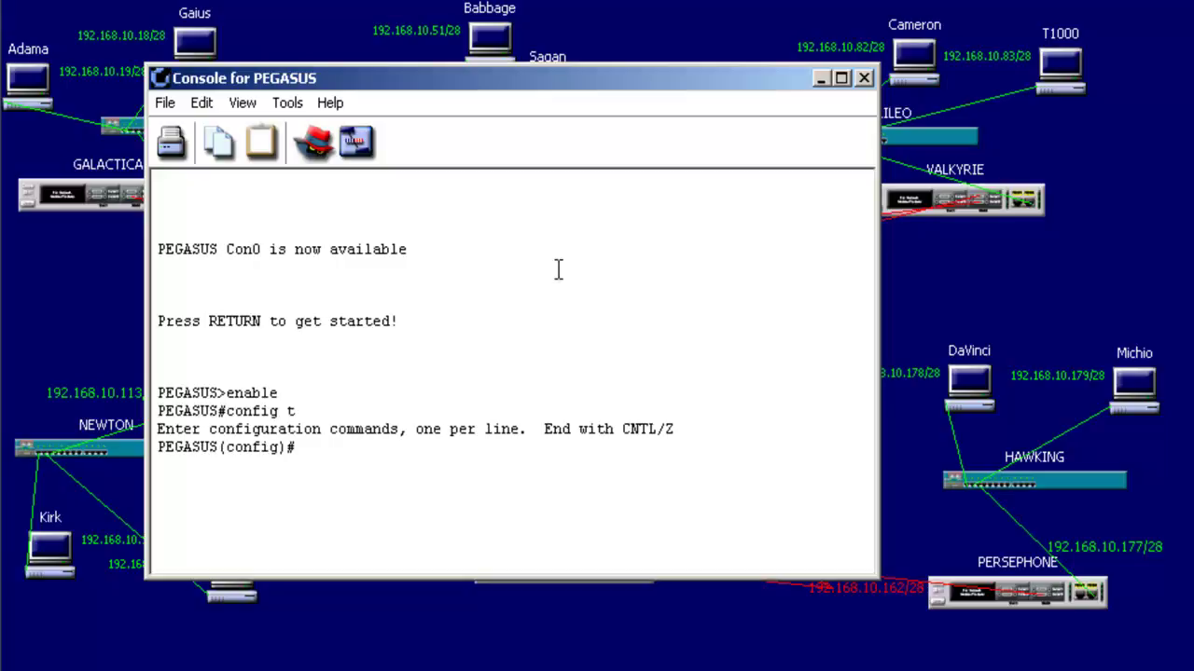
{"action": "type", "text": "router ospf 1"}
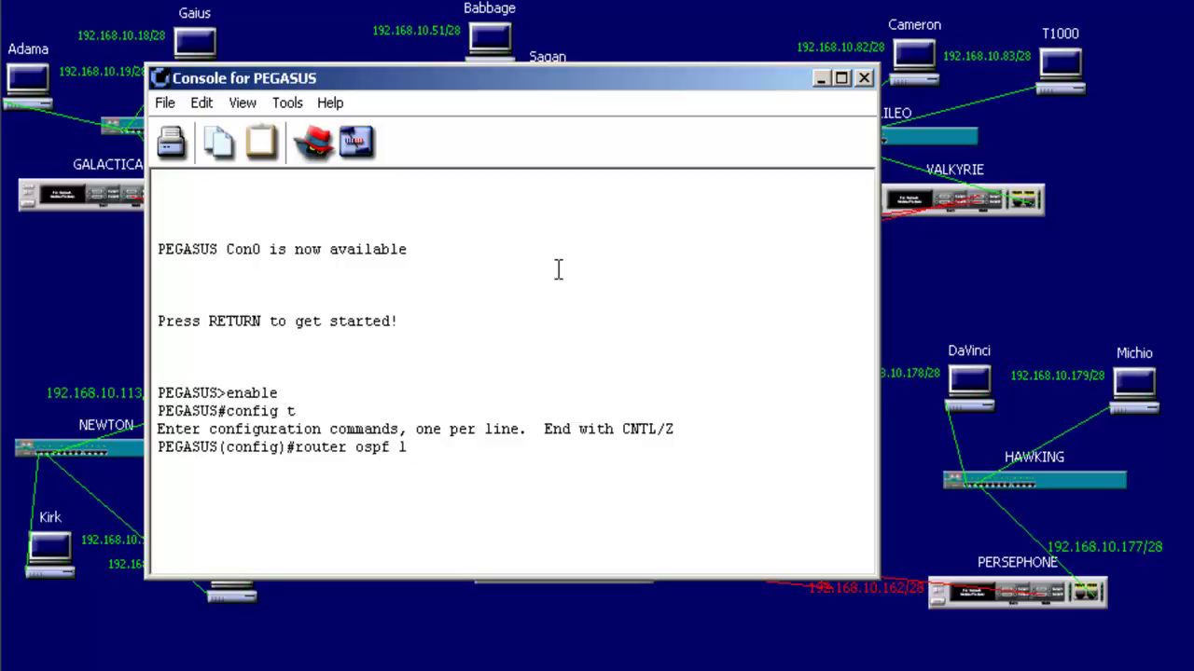
{"action": "key", "text": "Return"}
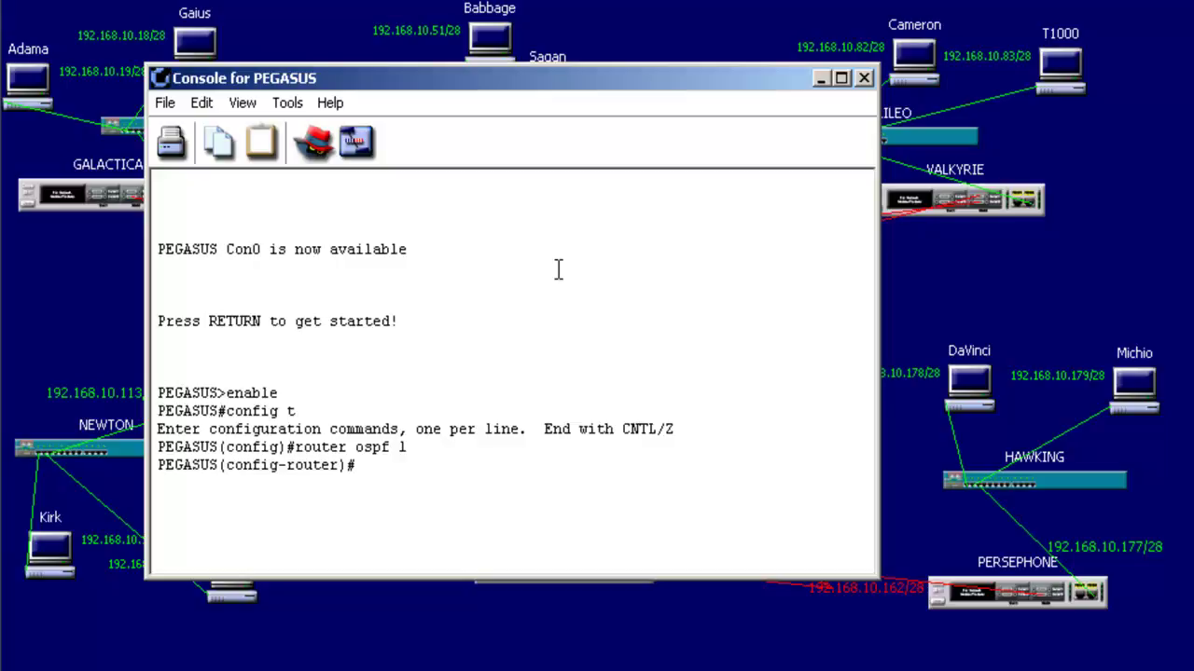
{"action": "type", "text": "network"}
- Add network statements for 192.168.10.48 and 192.168.10.64, mask 255.255.255.240, area 0 on PEGASUS
{"action": "left_click_drag", "start_coordinate": [629, 85], "coordinate": [633, 388]}
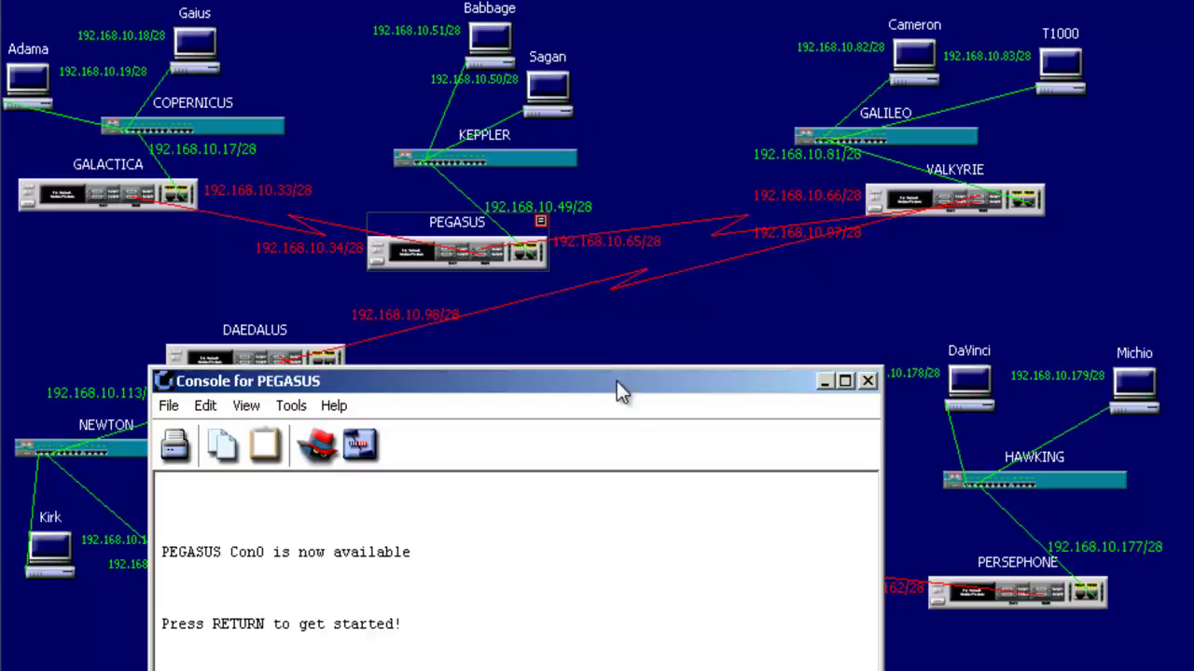
{"action": "left_click_drag", "start_coordinate": [616, 381], "coordinate": [638, 64]}
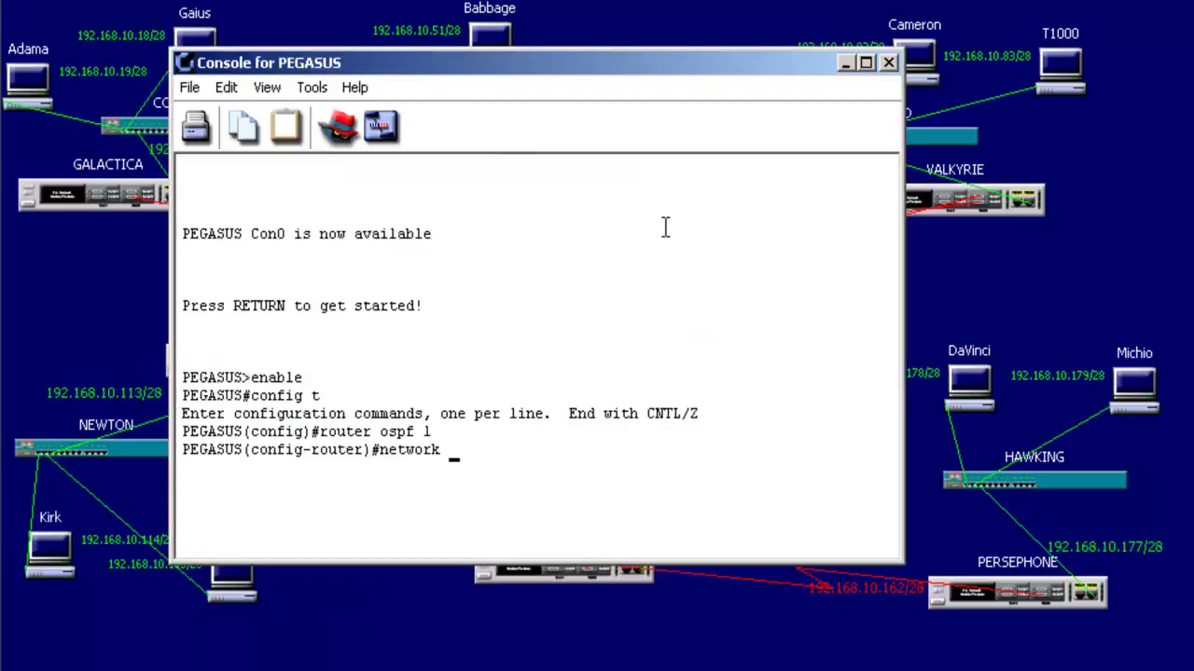
{"action": "type", "text": "192.168.10.48 255.255.255.240 "}
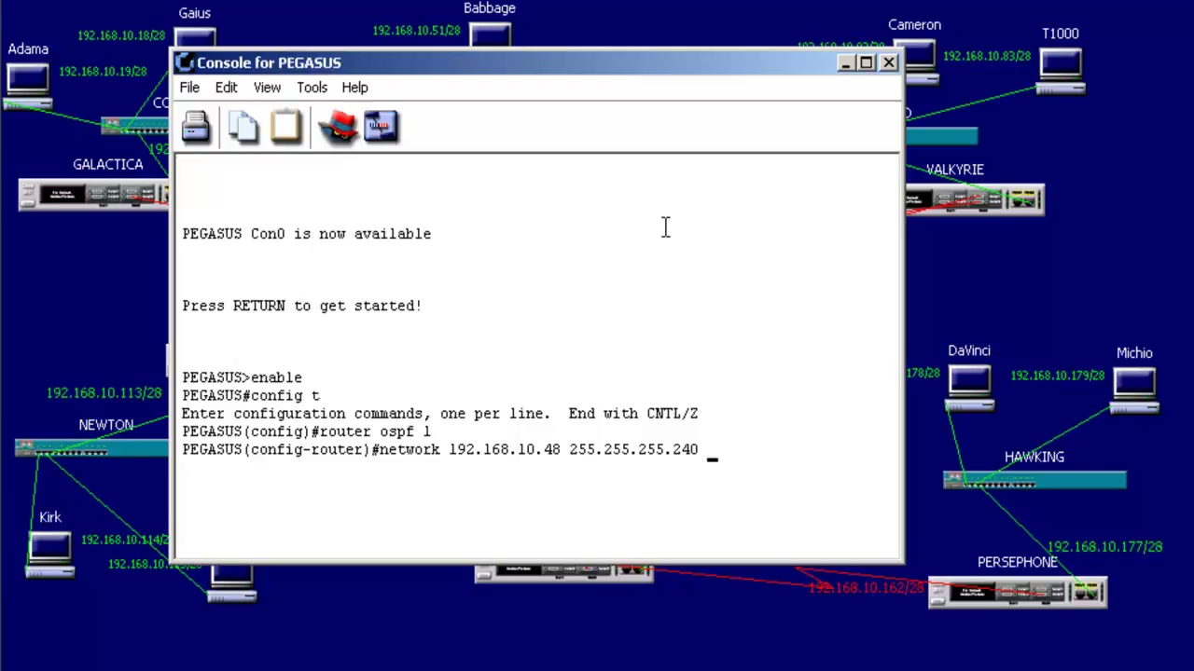
{"action": "type", "text": "area 0"}
{"action": "key", "text": "Return"}
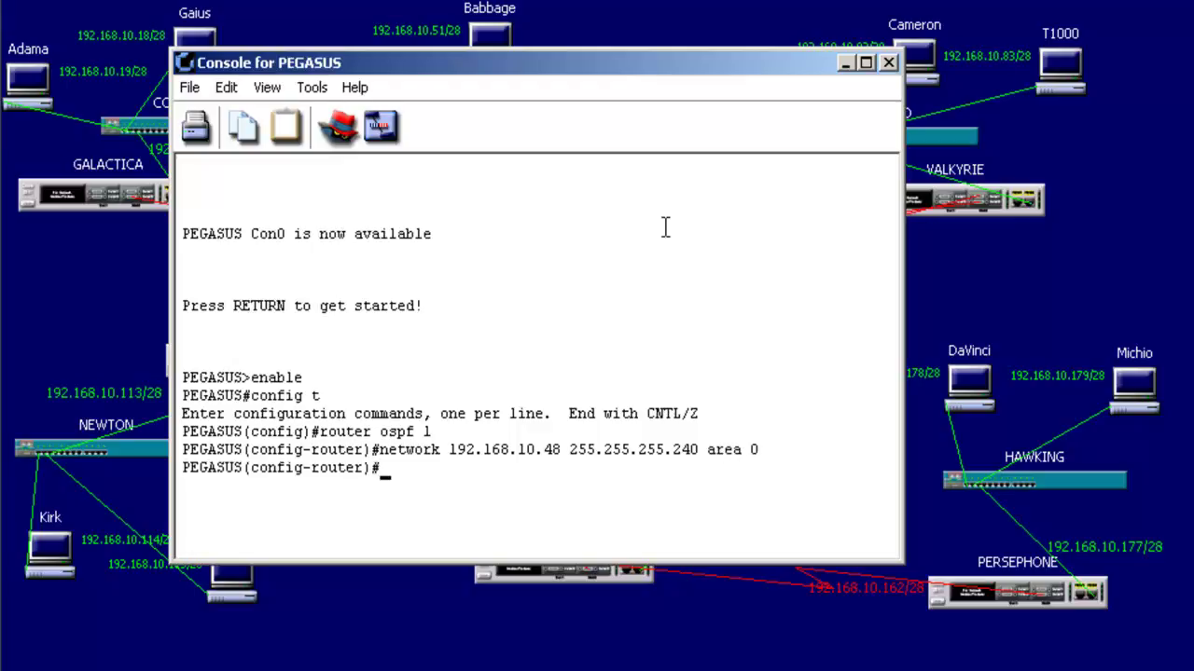
{"action": "key", "text": "Up"}
{"action": "key", "text": "Left"}
{"action": "key", "text": "Left"}
{"action": "key", "text": "Left"}
{"action": "key", "text": "Left"}
{"action": "key", "text": "Left"}
{"action": "key", "text": "Left"}
{"action": "key", "text": "Left"}
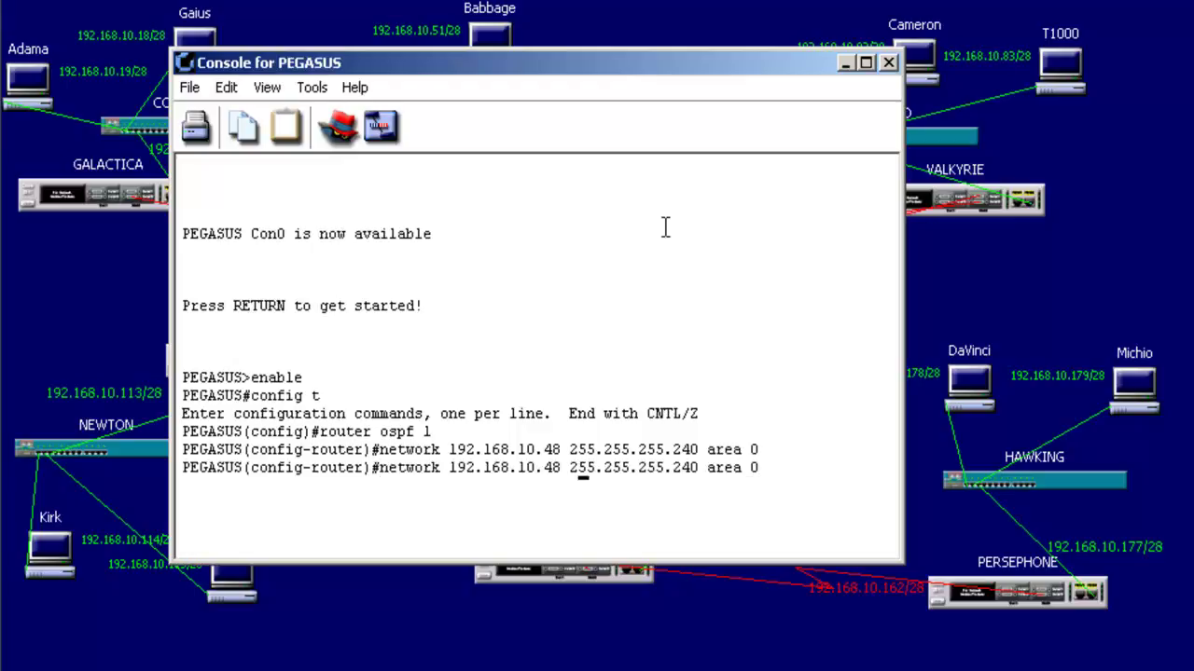
{"action": "key", "text": "BackSpace"}
{"action": "key", "text": "BackSpace"}
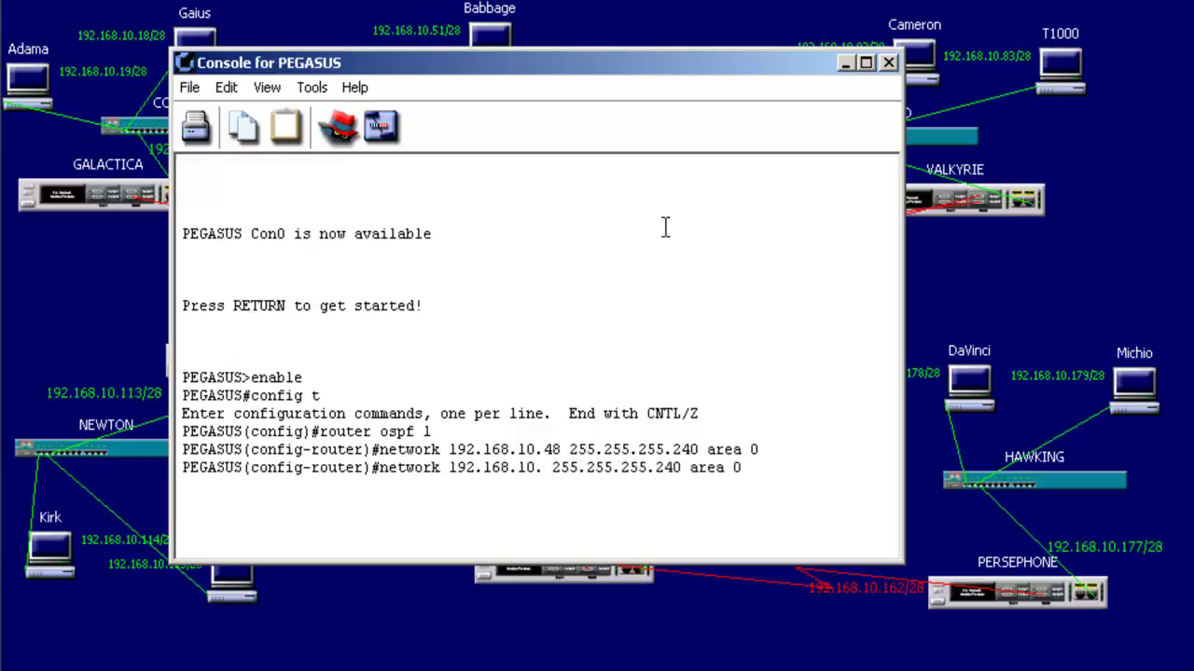
{"action": "type", "text": "64"}
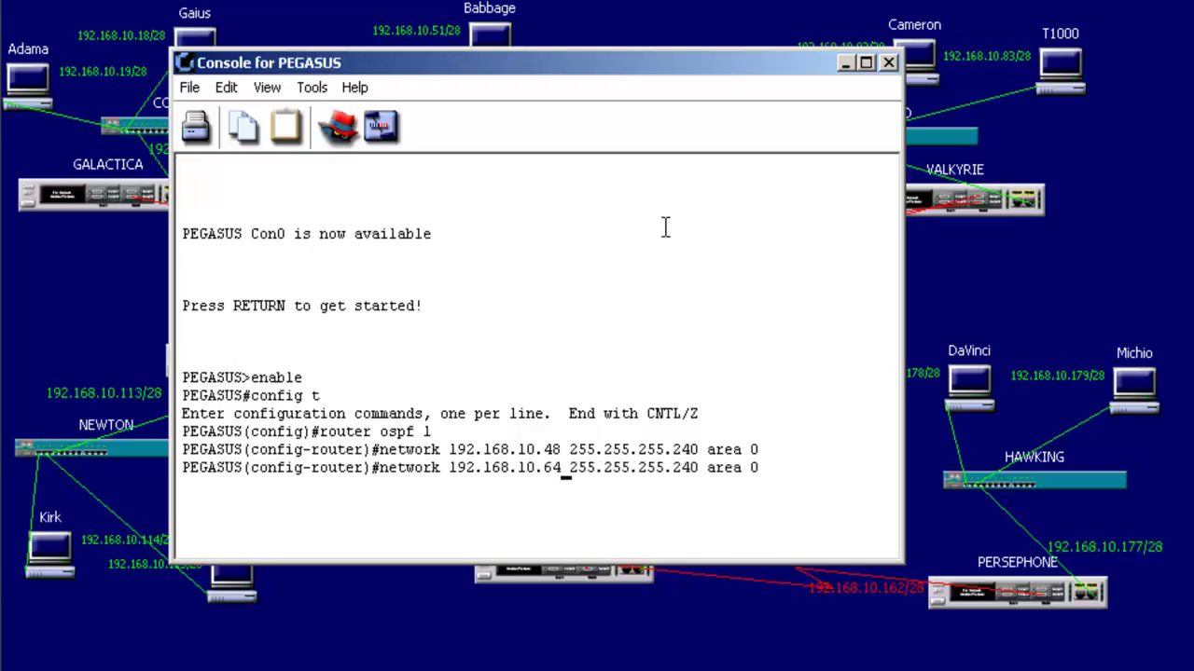
{"action": "key", "text": "Return"}
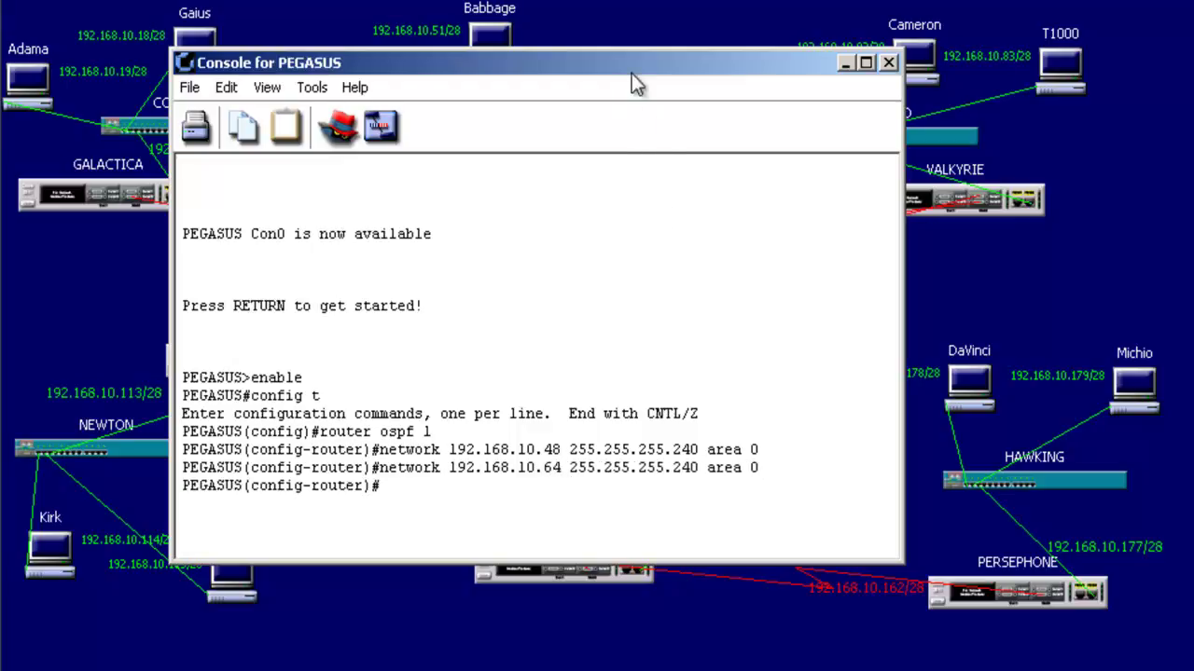
- Exit to the privileged prompt and save PEGASUS's running config with copy run start
{"action": "left_click_drag", "start_coordinate": [631, 73], "coordinate": [644, 309]}
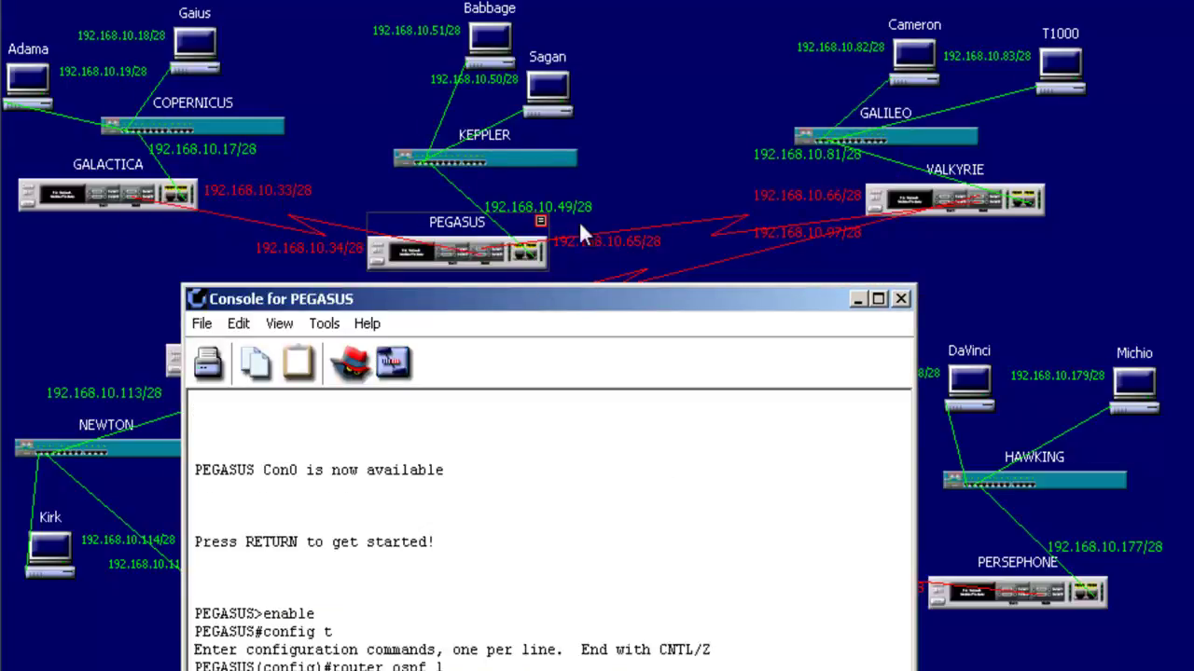
{"action": "left_click_drag", "start_coordinate": [664, 292], "coordinate": [707, 67]}
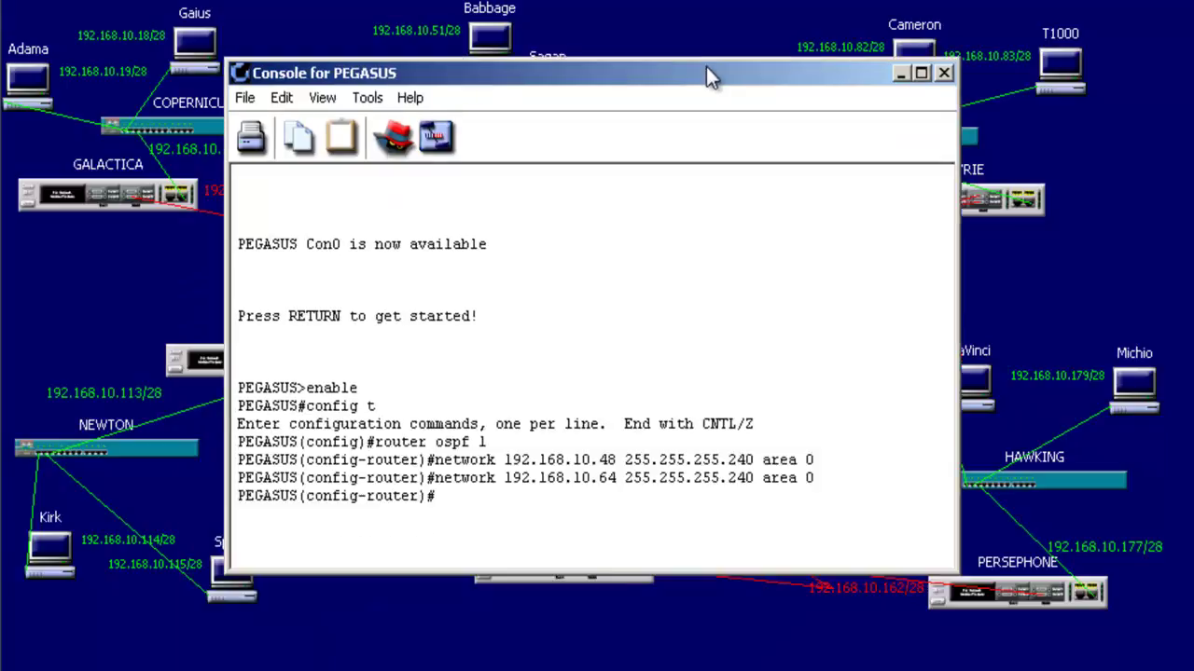
{"action": "type", "text": "exit"}
{"action": "key", "text": "Return"}
{"action": "type", "text": "exit"}
{"action": "key", "text": "Return"}
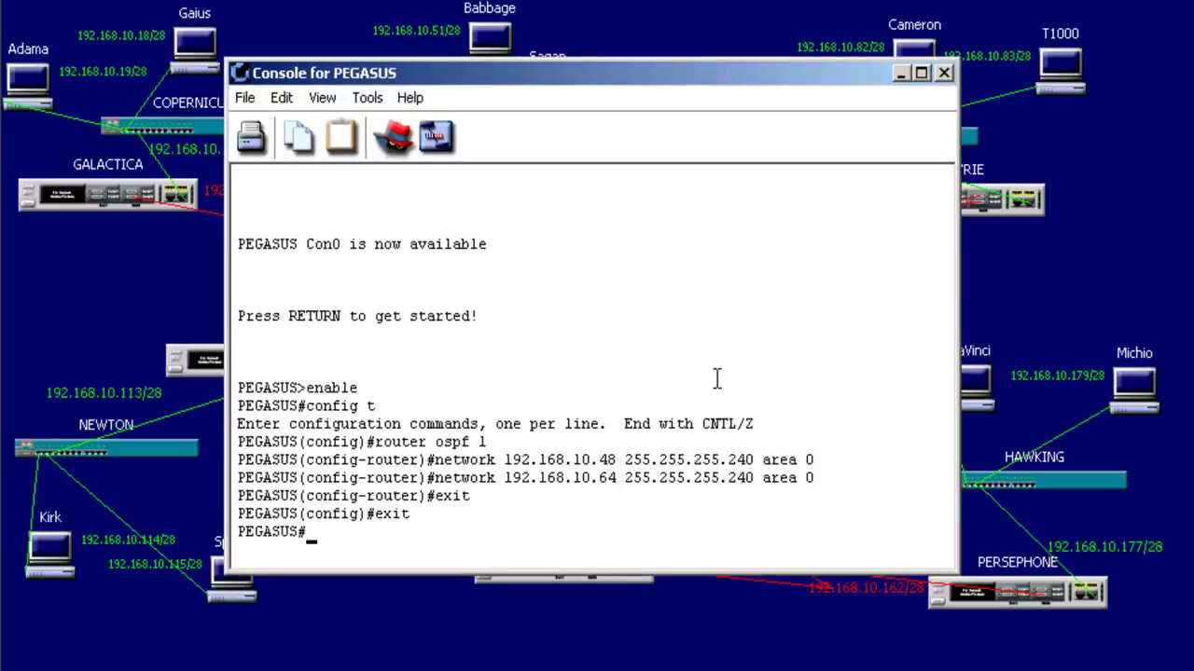
{"action": "type", "text": "copy r"}
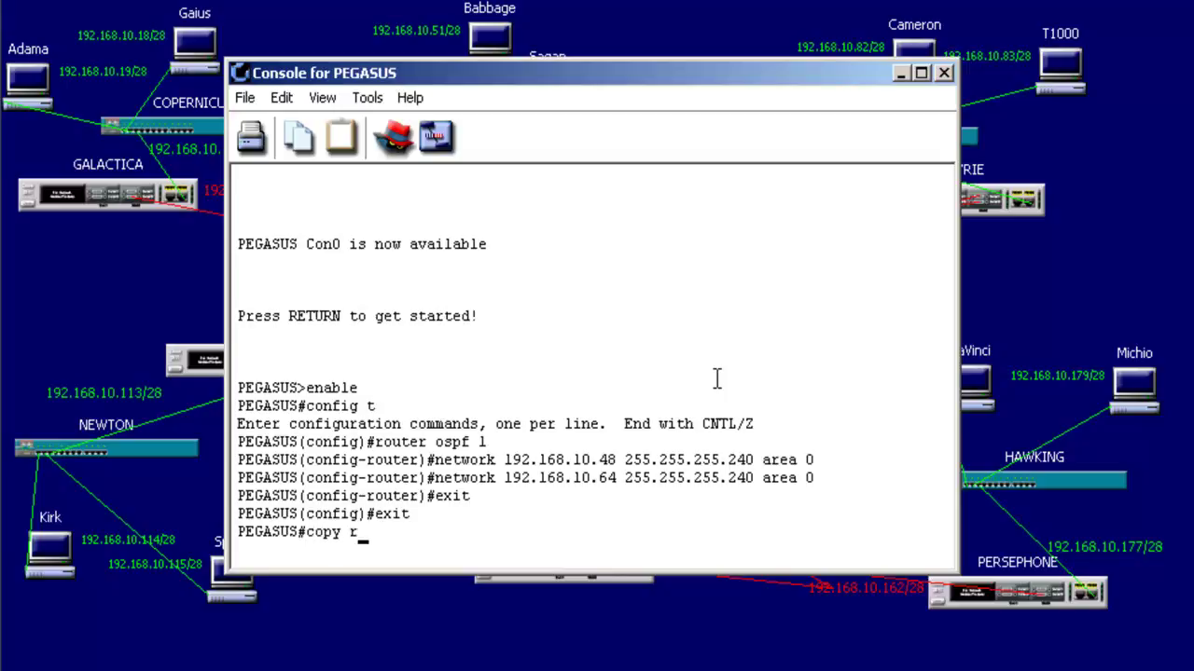
{"action": "type", "text": "un start"}
{"action": "key", "text": "Return"}
{"action": "key", "text": "Return"}
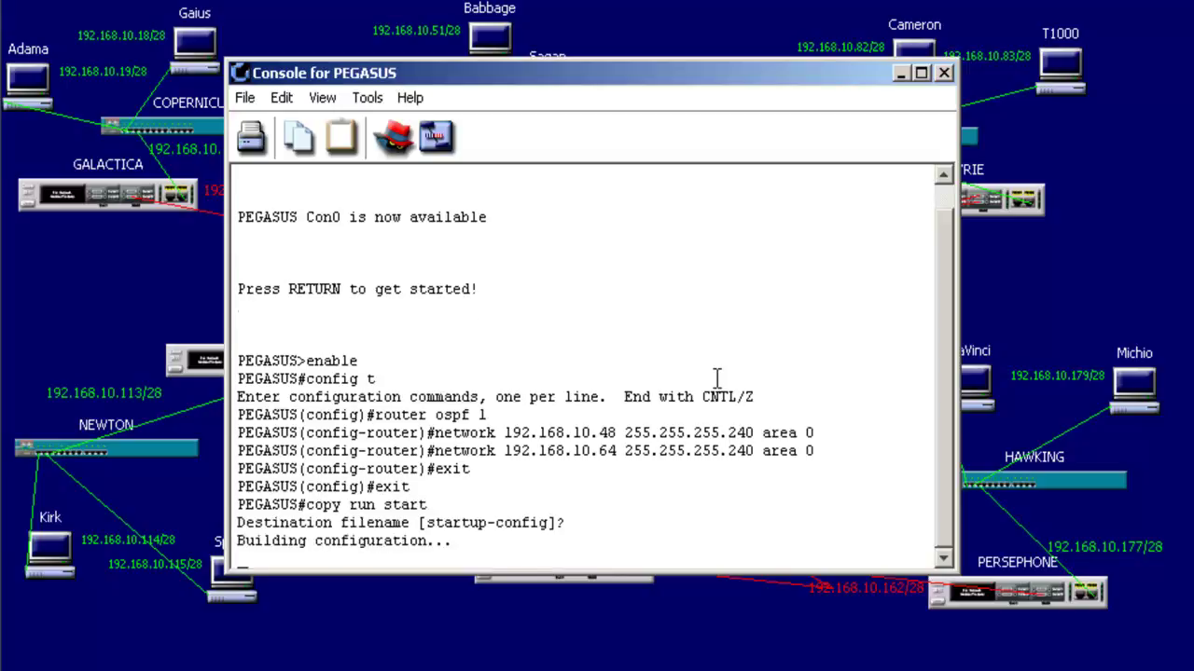
- End the PEGASUS session, close its console, and select the VALKYRIE router
{"action": "type", "text": "exit"}
{"action": "key", "text": "Return"}
{"action": "left_click", "coordinate": [944, 73]}
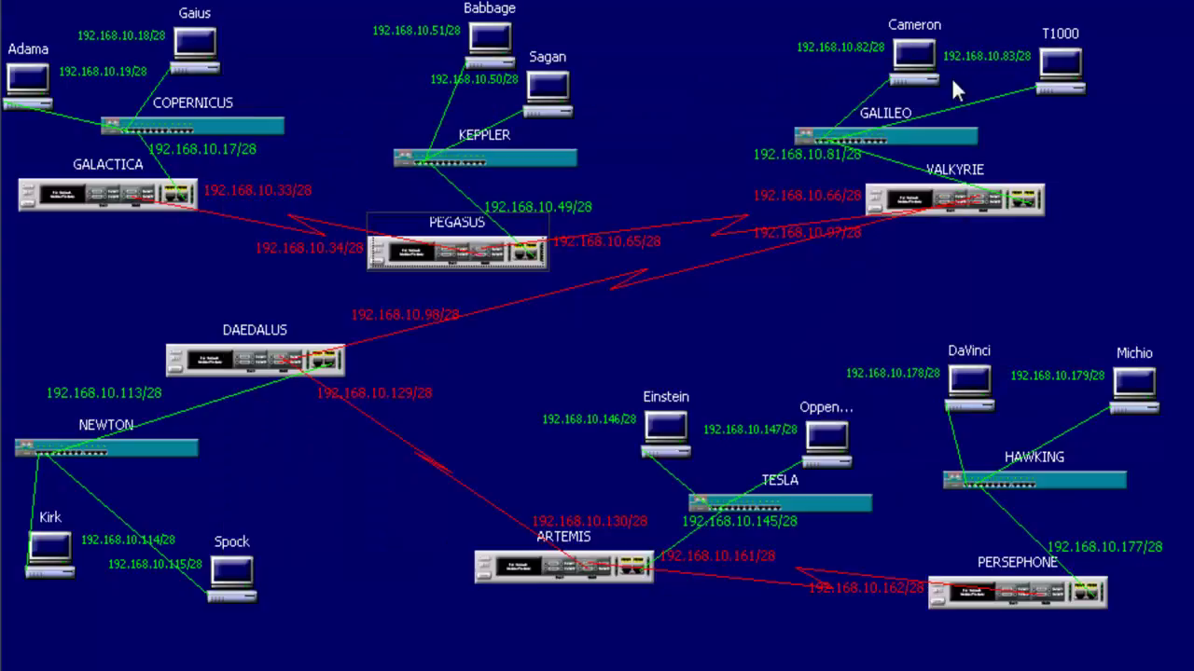
{"action": "left_click", "coordinate": [962, 206]}
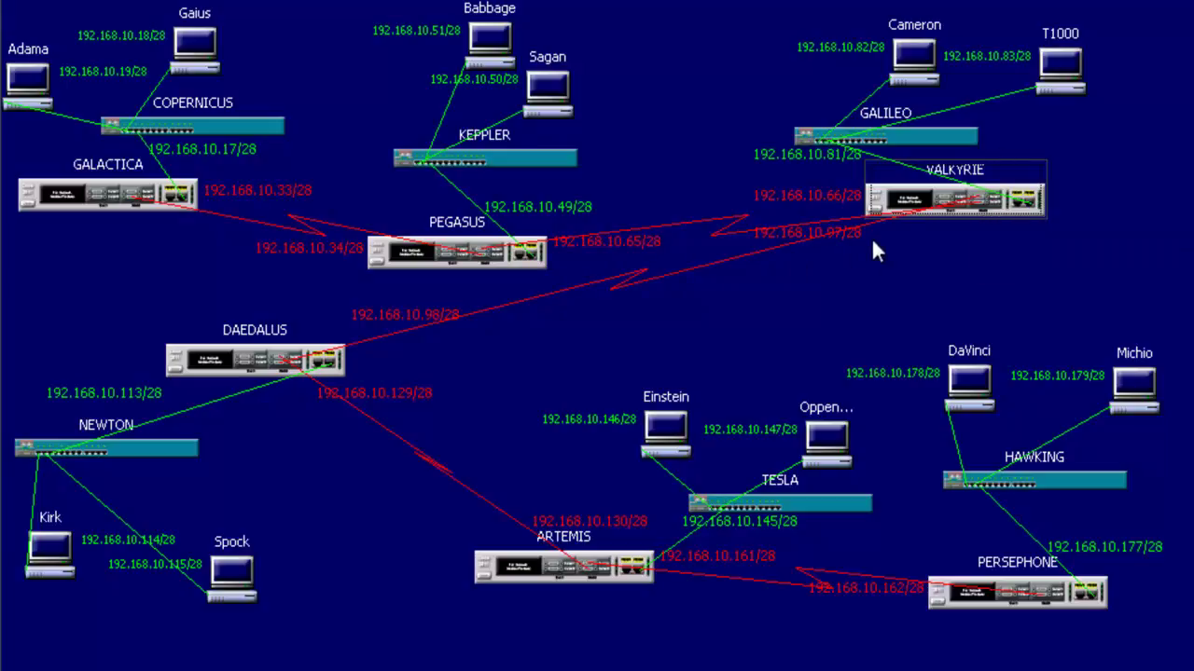
- Open VALKYRIE's console and start OSPF process 1 from global configuration mode
{"action": "double_click", "coordinate": [991, 198]}
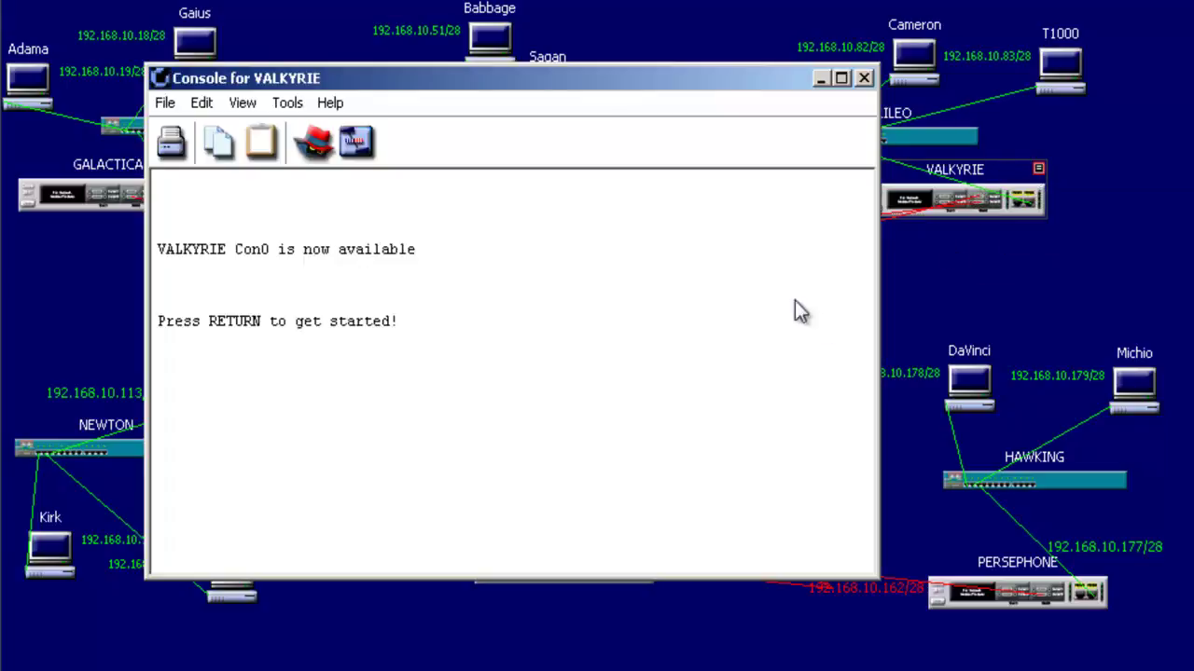
{"action": "key", "text": "Return"}
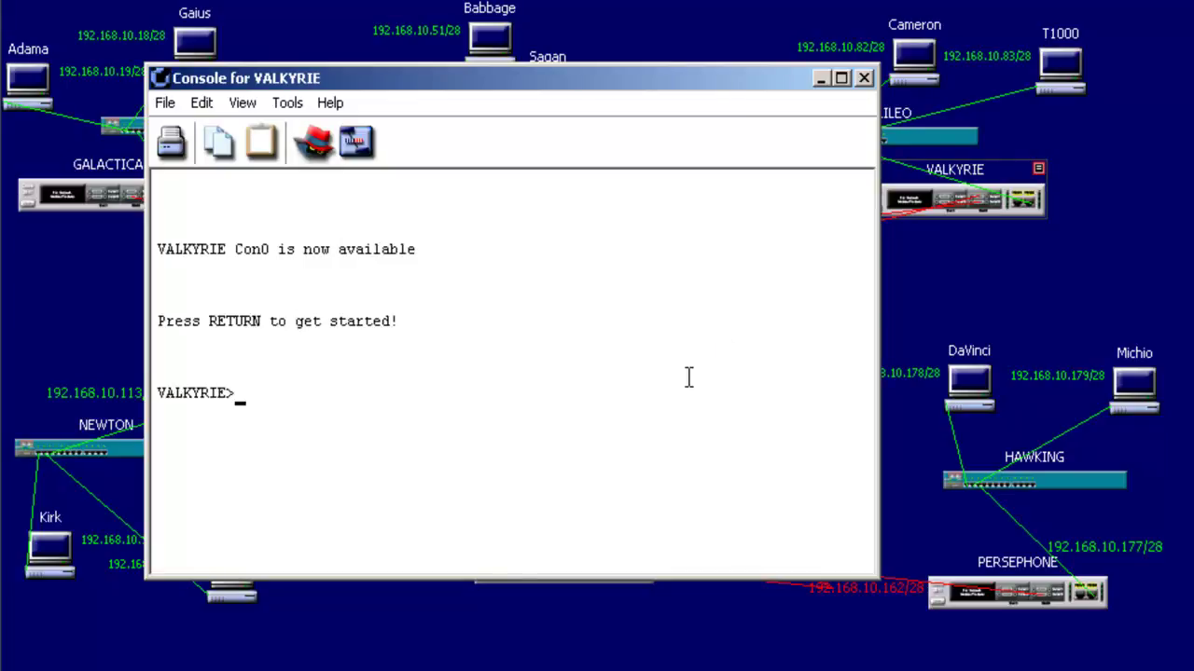
{"action": "type", "text": "enable"}
{"action": "key", "text": "Return"}
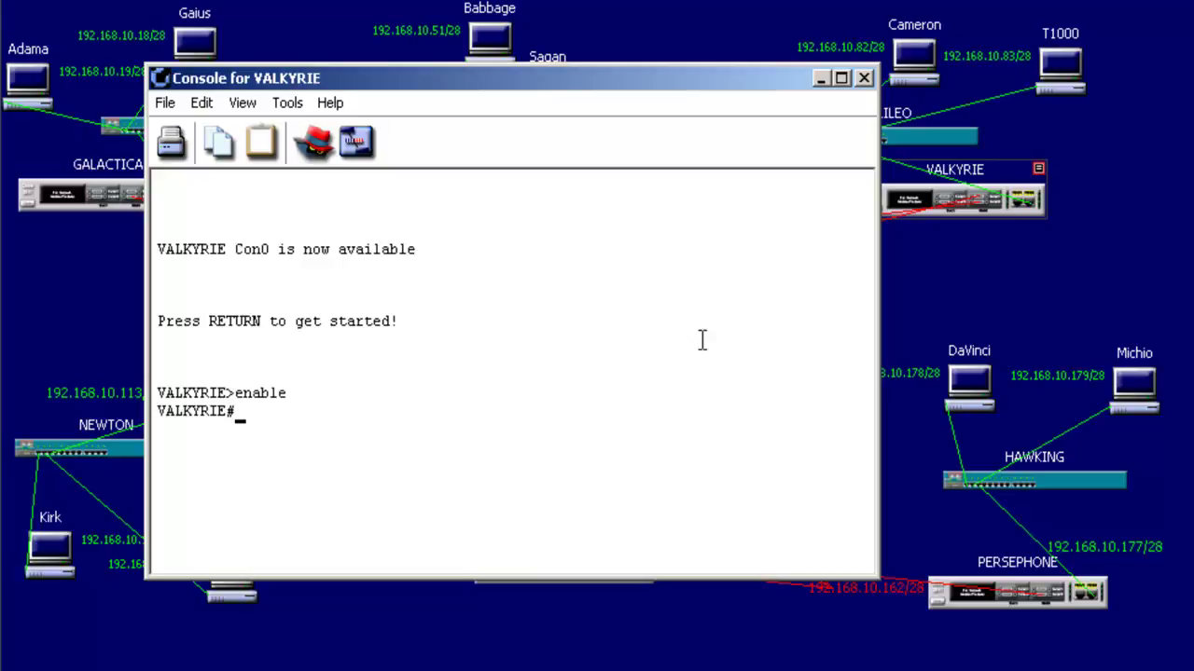
{"action": "type", "text": "config t"}
{"action": "key", "text": "Return"}
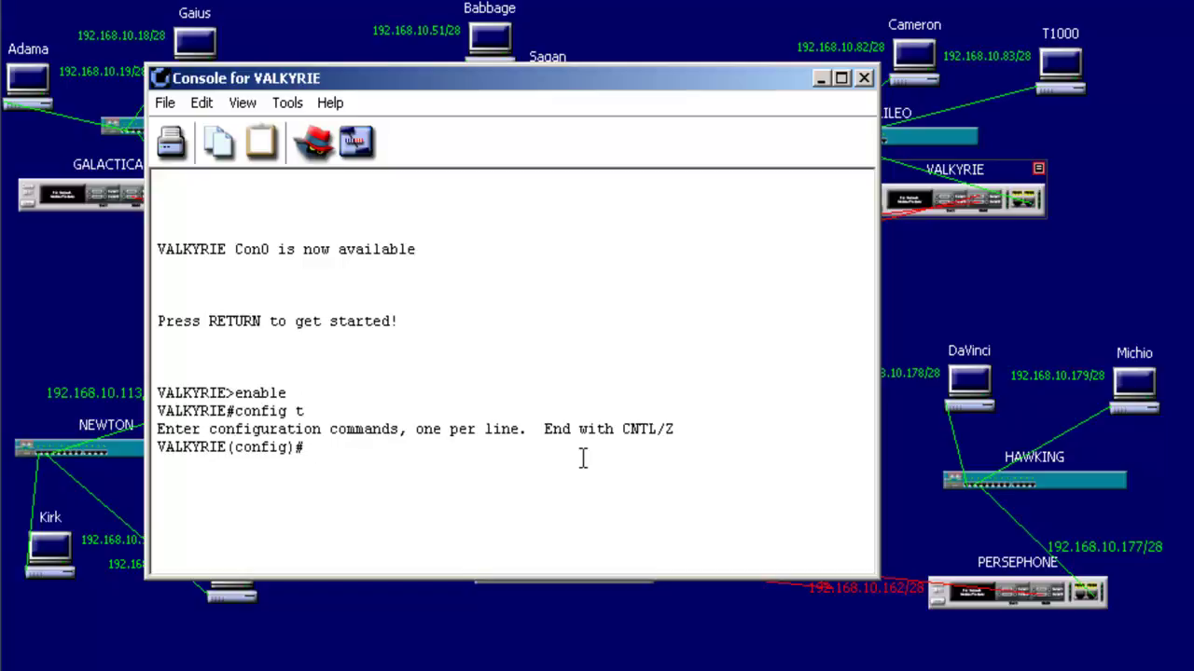
{"action": "type", "text": "router ospf 1"}
{"action": "key", "text": "Return"}
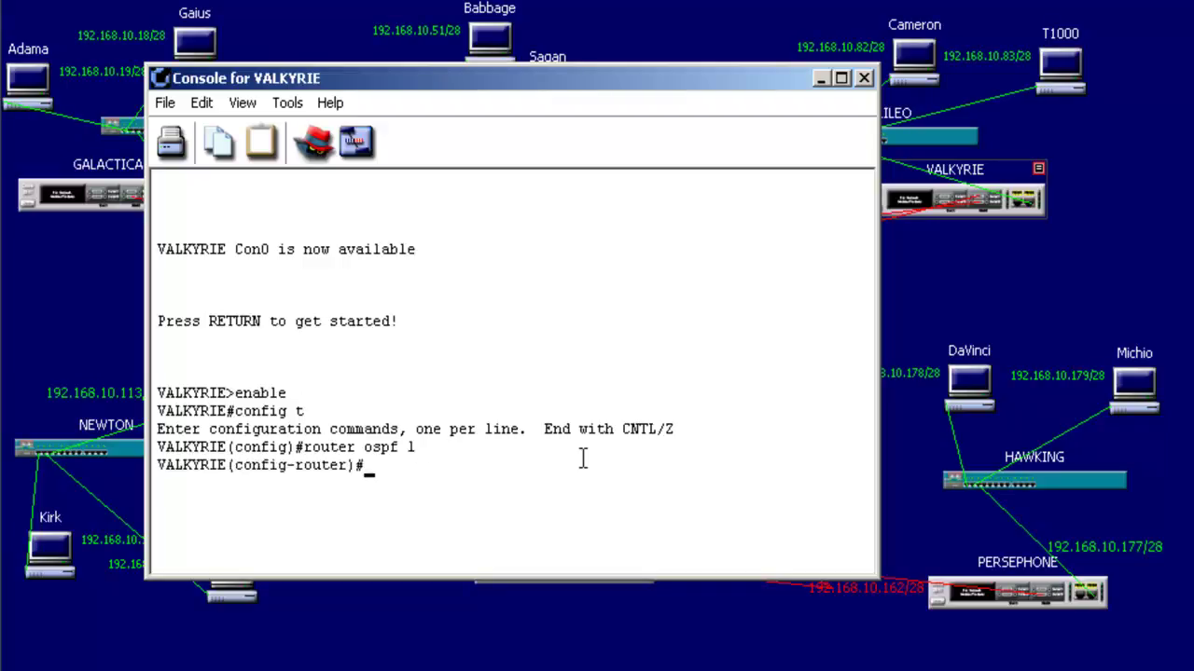
- Advertise 192.168.10.80 and 192.168.10.96 with mask 255.255.255.240 in area 0
{"action": "type", "text": "network 192.168."}
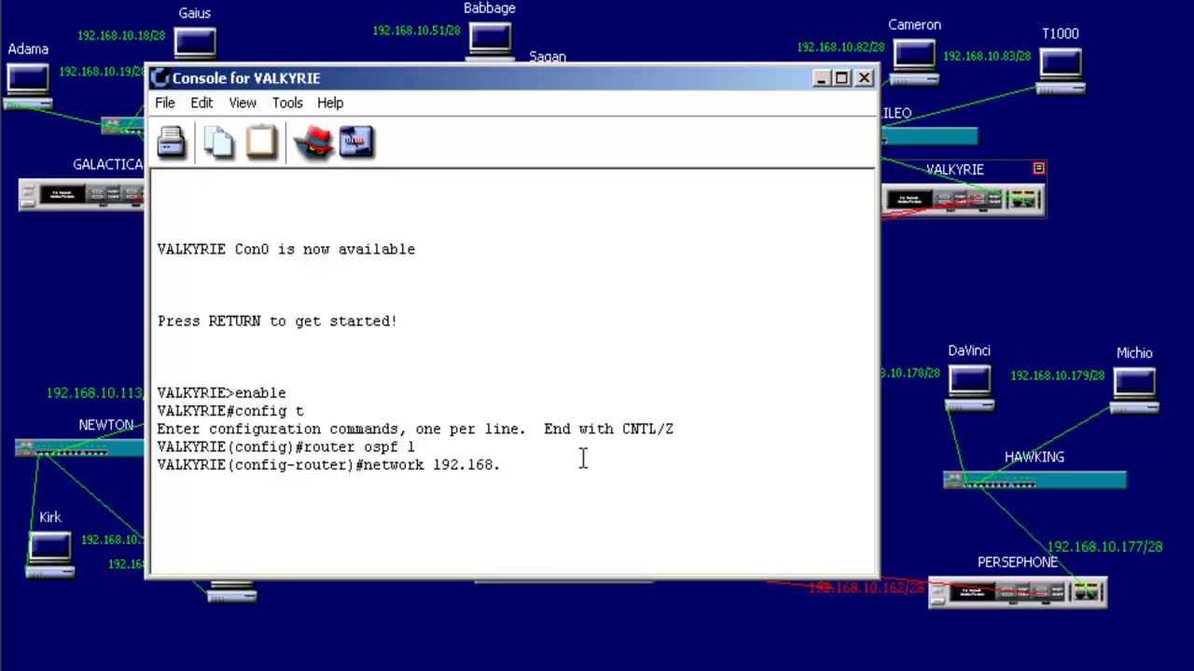
{"action": "type", "text": "10."}
{"action": "left_click_drag", "start_coordinate": [725, 55], "coordinate": [678, 30]}
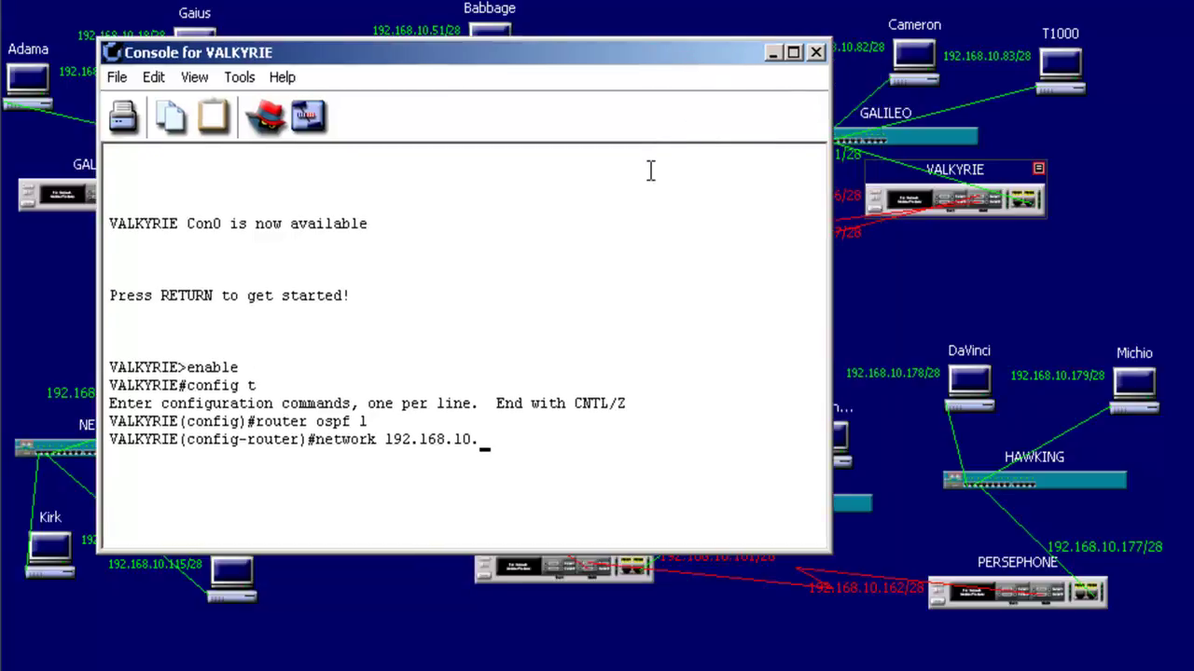
{"action": "type", "text": "80 255.255.255.240"}
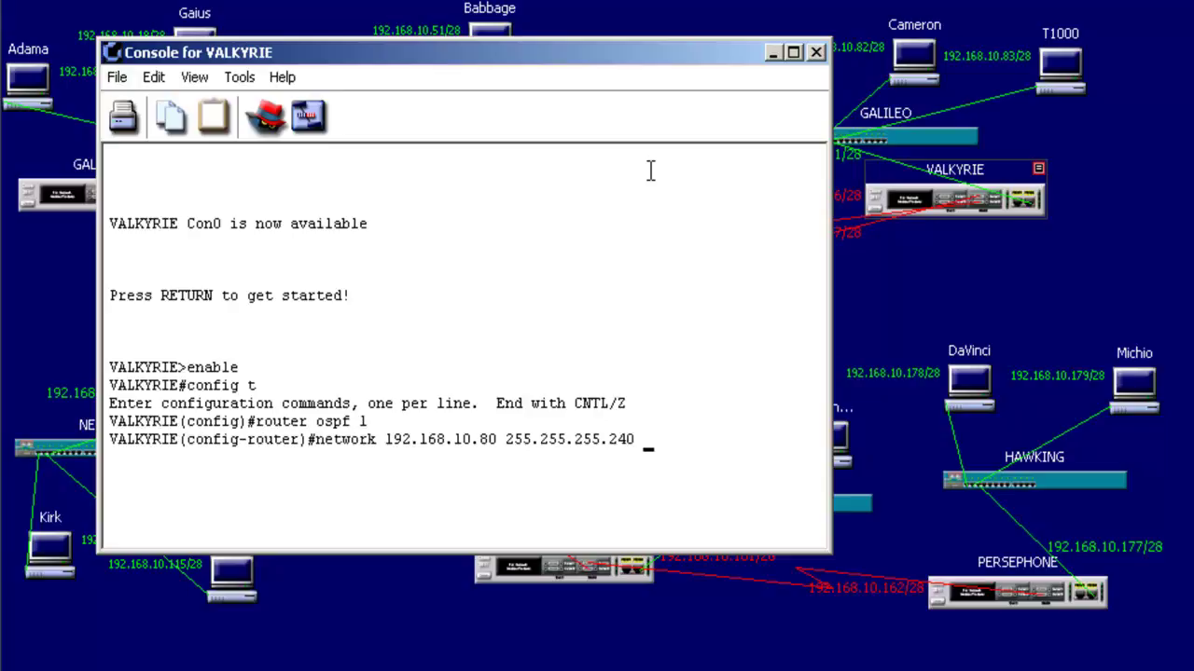
{"action": "type", "text": " area 0"}
{"action": "key", "text": "Return"}
{"action": "key", "text": "Up"}
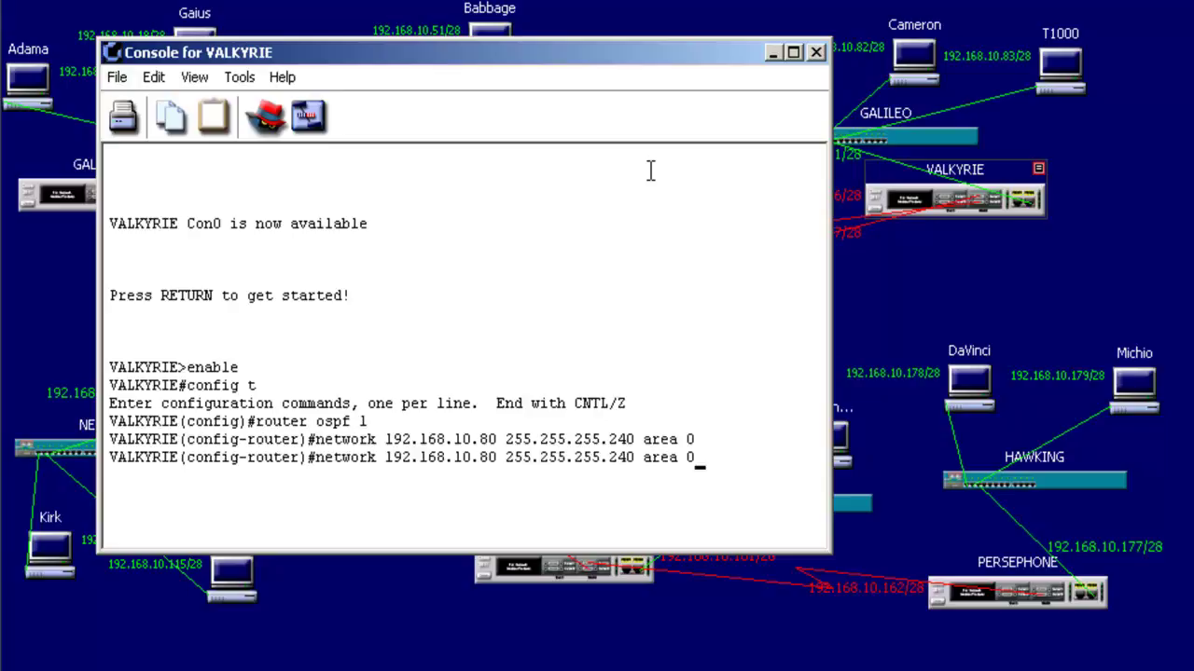
{"action": "key", "text": "Left"}
{"action": "key", "text": "Left"}
{"action": "key", "text": "Left"}
{"action": "key", "text": "Left"}
{"action": "key", "text": "Left"}
{"action": "key", "text": "Left"}
{"action": "key", "text": "Left"}
{"action": "key", "text": "Left"}
{"action": "key", "text": "Left"}
{"action": "key", "text": "Left"}
{"action": "key", "text": "Left"}
{"action": "key", "text": "Left"}
{"action": "key", "text": "Left"}
{"action": "key", "text": "Left"}
{"action": "key", "text": "Left"}
{"action": "key", "text": "Left"}
{"action": "key", "text": "Left"}
{"action": "key", "text": "Left"}
{"action": "key", "text": "Left"}
{"action": "key", "text": "Left"}
{"action": "key", "text": "Left"}
{"action": "key", "text": "Left"}
{"action": "key", "text": "Left"}
{"action": "key", "text": "BackSpace"}
{"action": "key", "text": "BackSpace"}
{"action": "type", "text": "96"}
{"action": "key", "text": "Return"}
- Leave configuration mode, save with copy run start, and end the VALKYRIE session
{"action": "key", "text": "ctrl+z"}
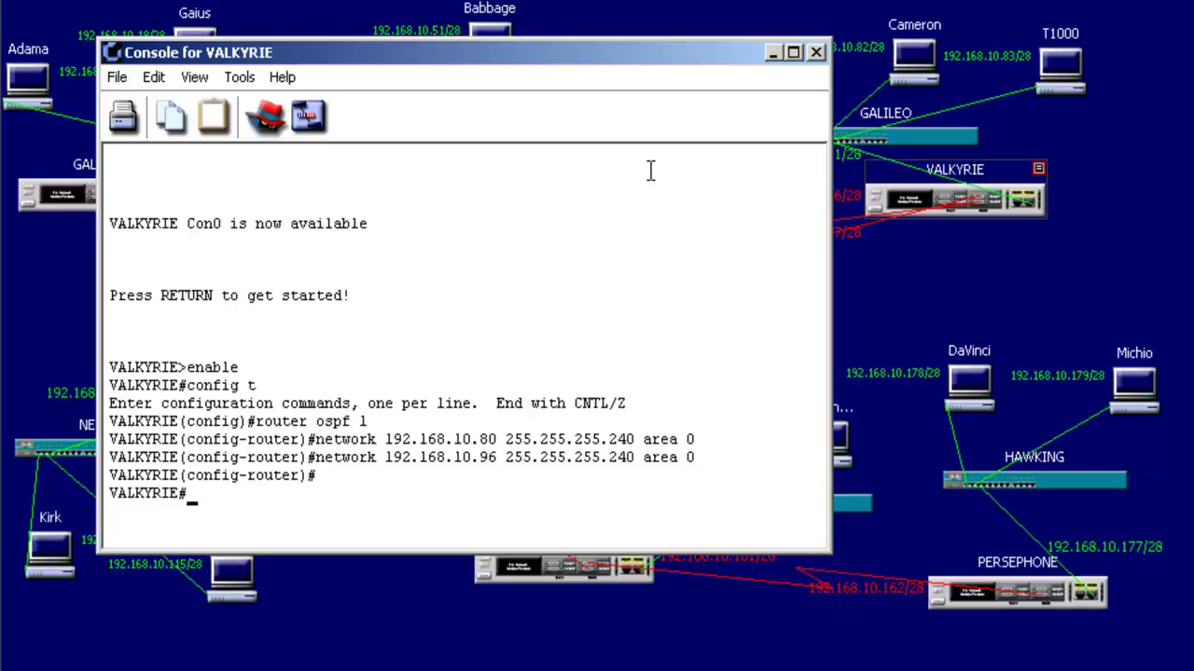
{"action": "type", "text": "copy run start"}
{"action": "key", "text": "Return"}
{"action": "key", "text": "Return"}
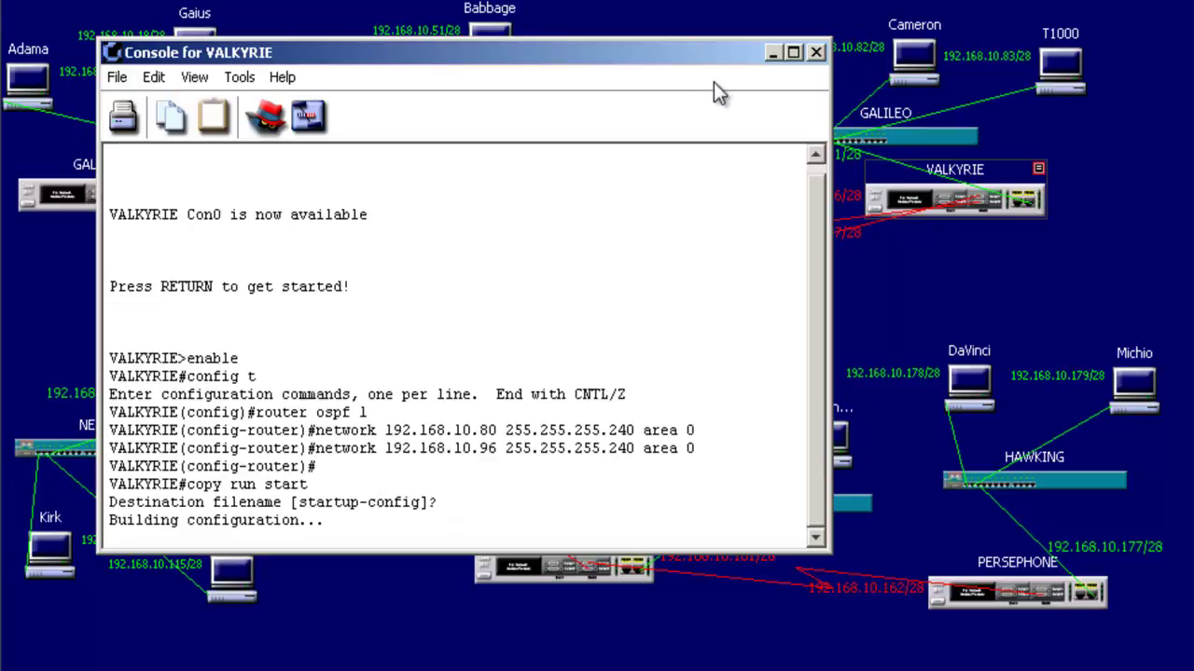
{"action": "type", "text": "exit"}
{"action": "key", "text": "Return"}
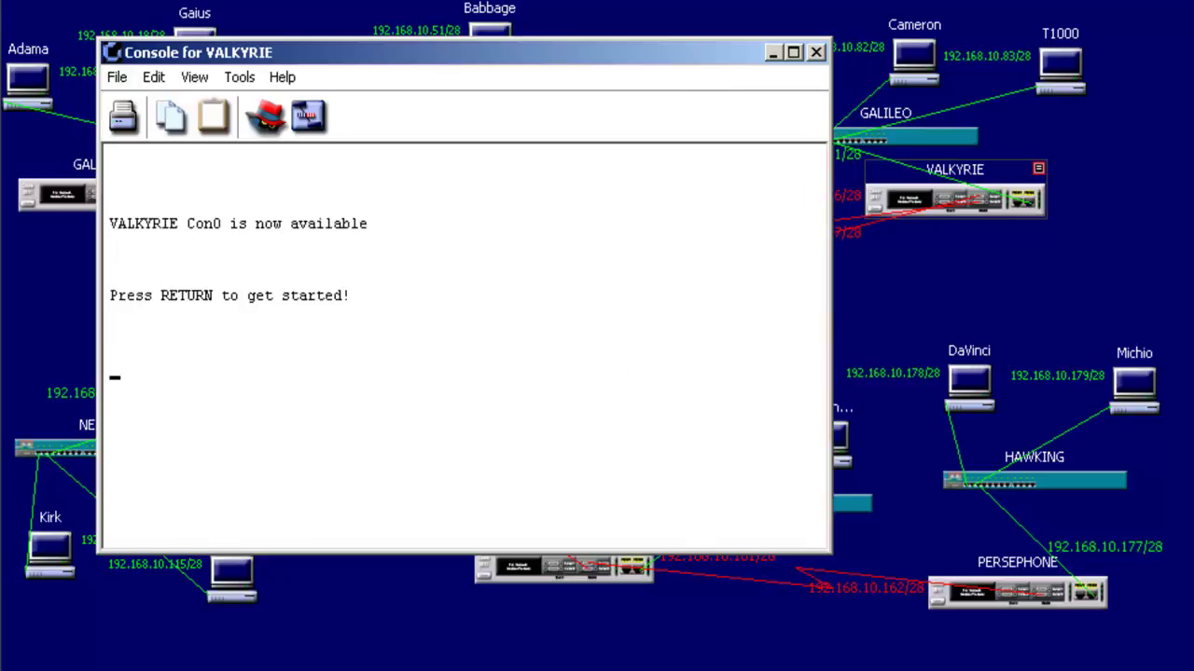
- Close the VALKYRIE console window
{"action": "left_click", "coordinate": [816, 52]}
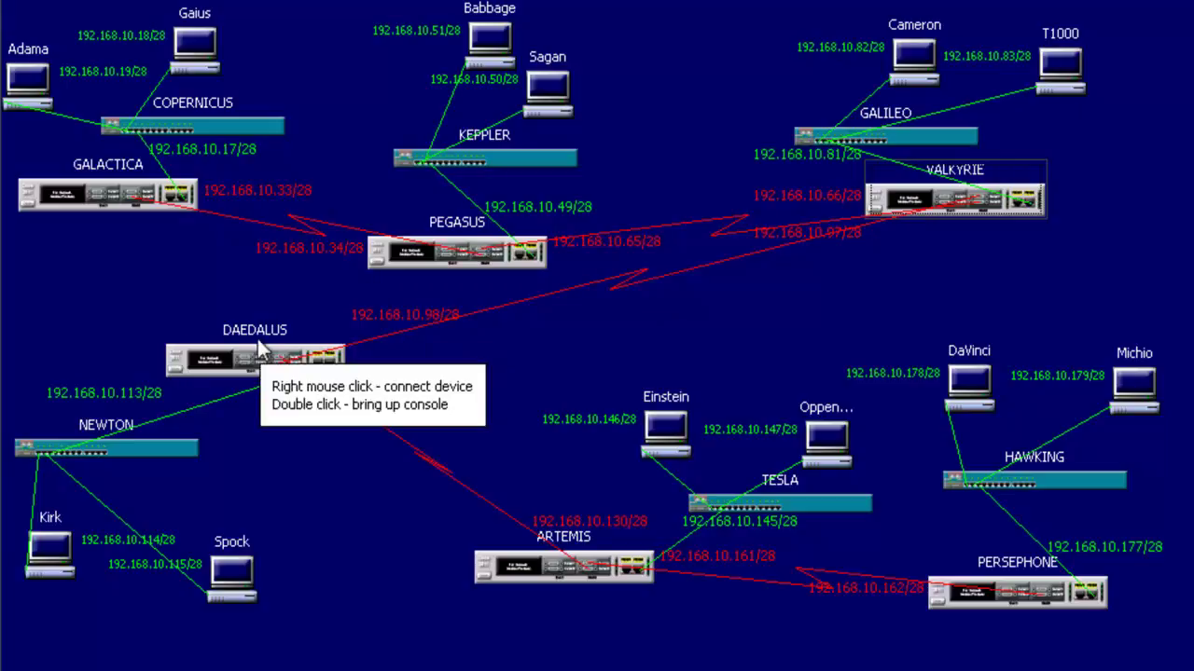
- Open DAEDALUS's console and start OSPF process 1 from global configuration mode
{"action": "double_click", "coordinate": [235, 359]}
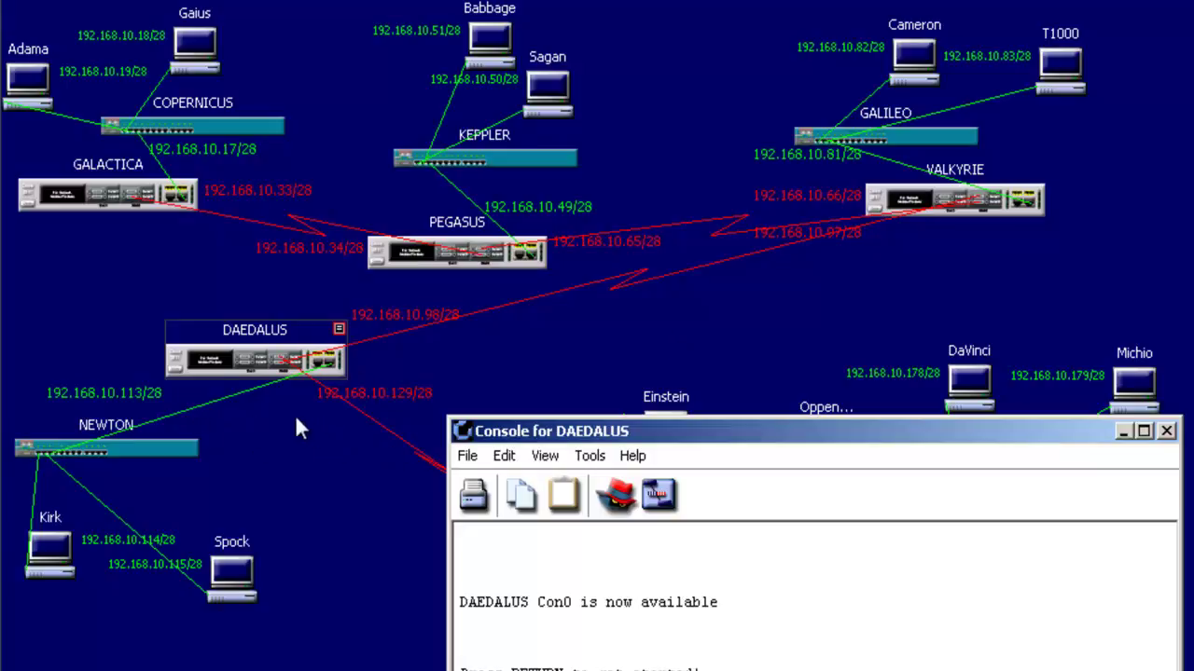
{"action": "left_click_drag", "start_coordinate": [721, 427], "coordinate": [476, 53]}
{"action": "key", "text": "Return"}
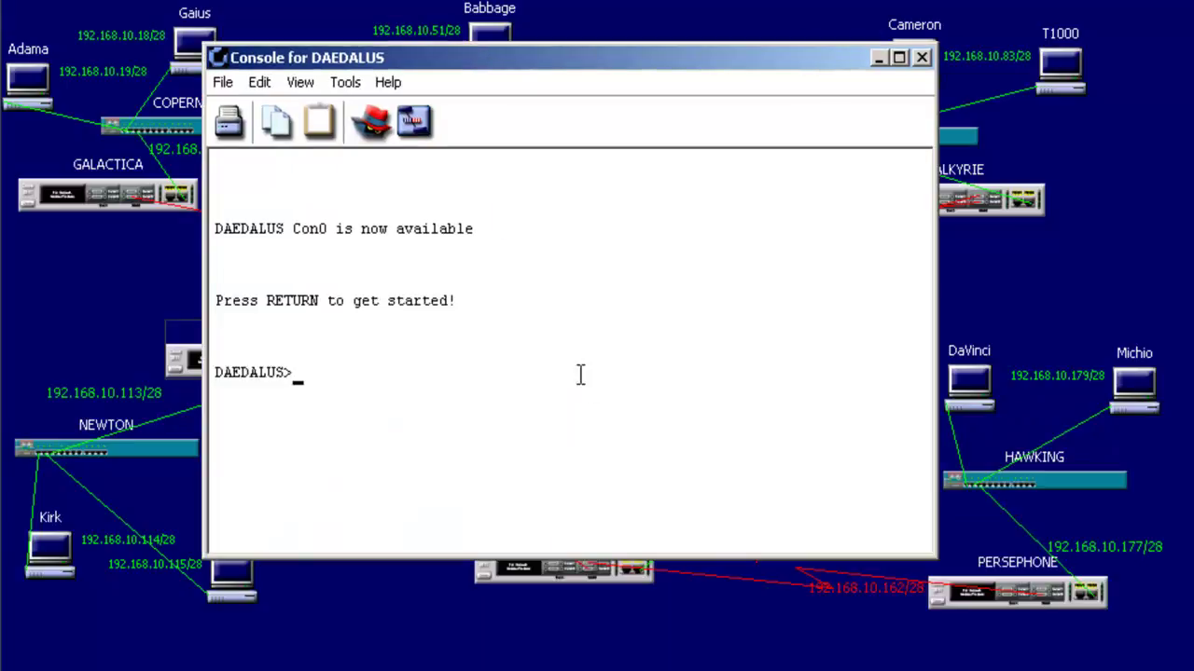
{"action": "type", "text": "enable"}
{"action": "key", "text": "Return"}
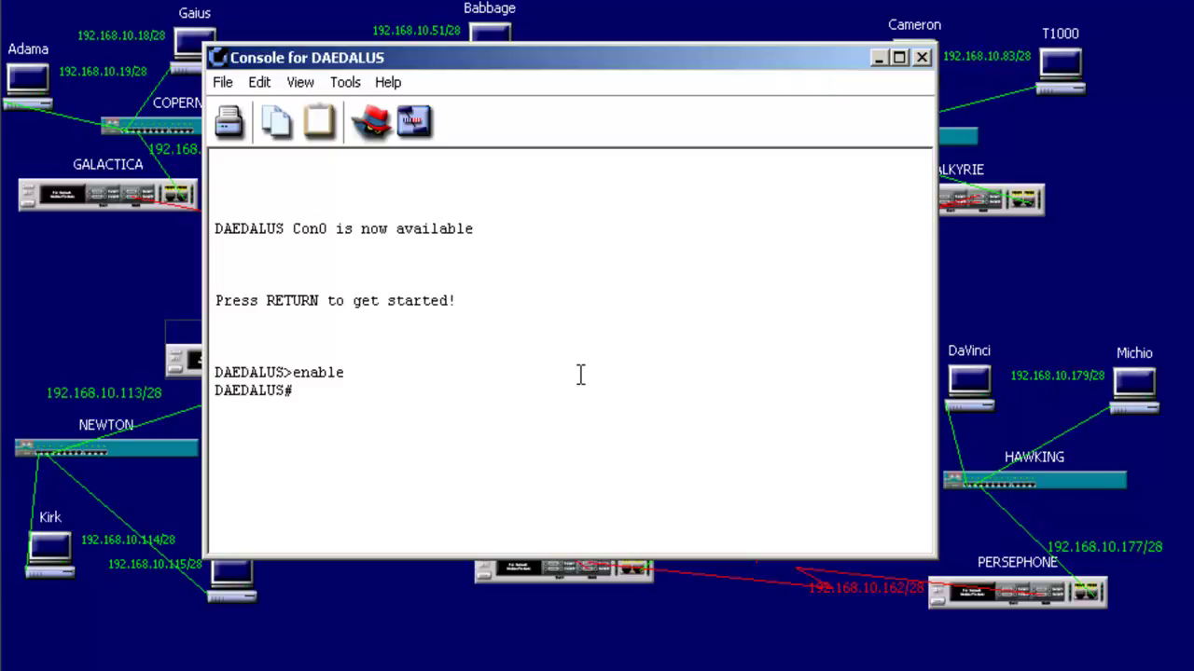
{"action": "type", "text": "config t"}
{"action": "key", "text": "Return"}
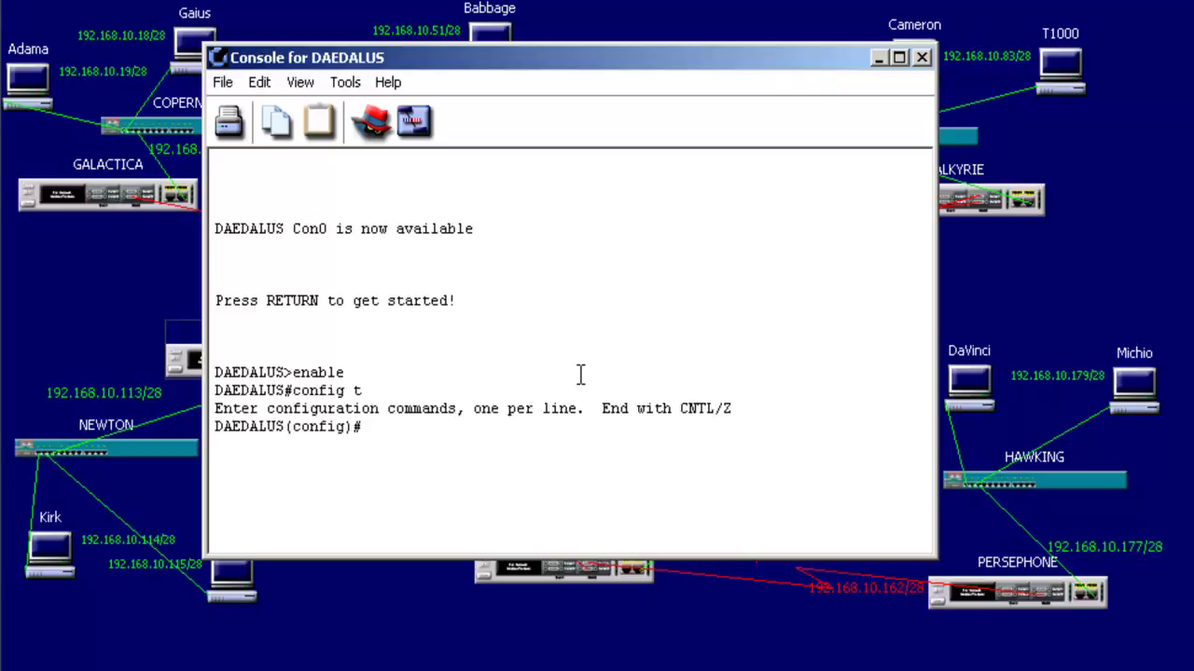
{"action": "type", "text": "router ospf 1"}
{"action": "key", "text": "Return"}
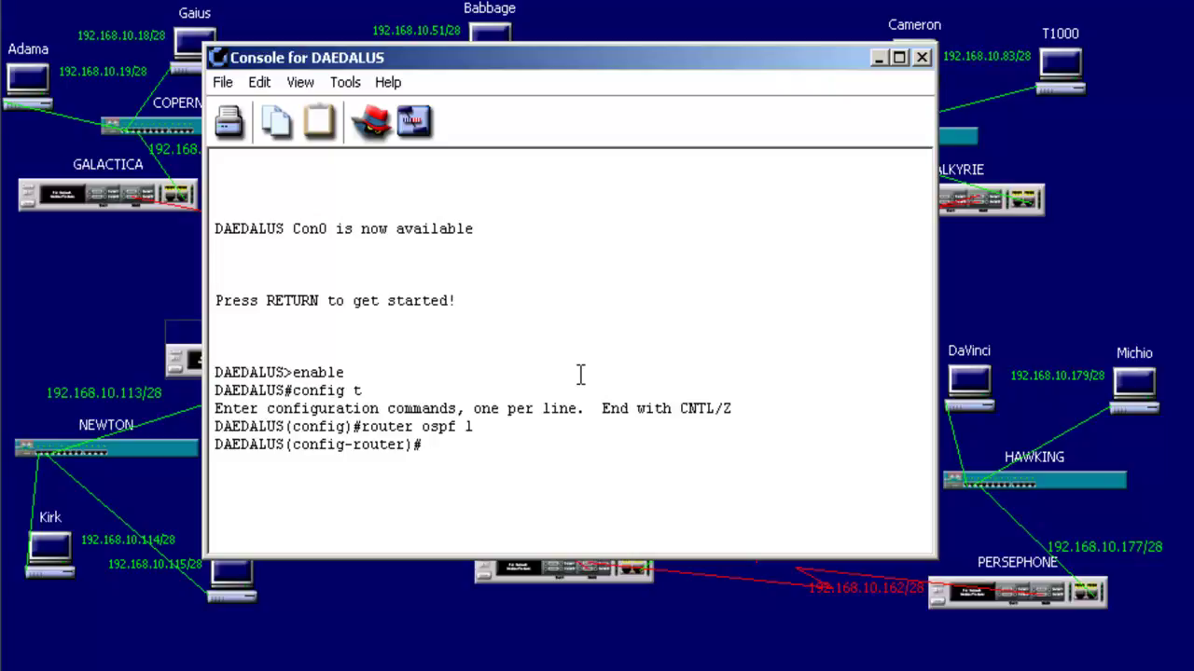
- Advertise 192.168.10.112 and 192.168.10.128 with mask 255.255.255.240 in area 0
{"action": "type", "text": "network 192.1"}
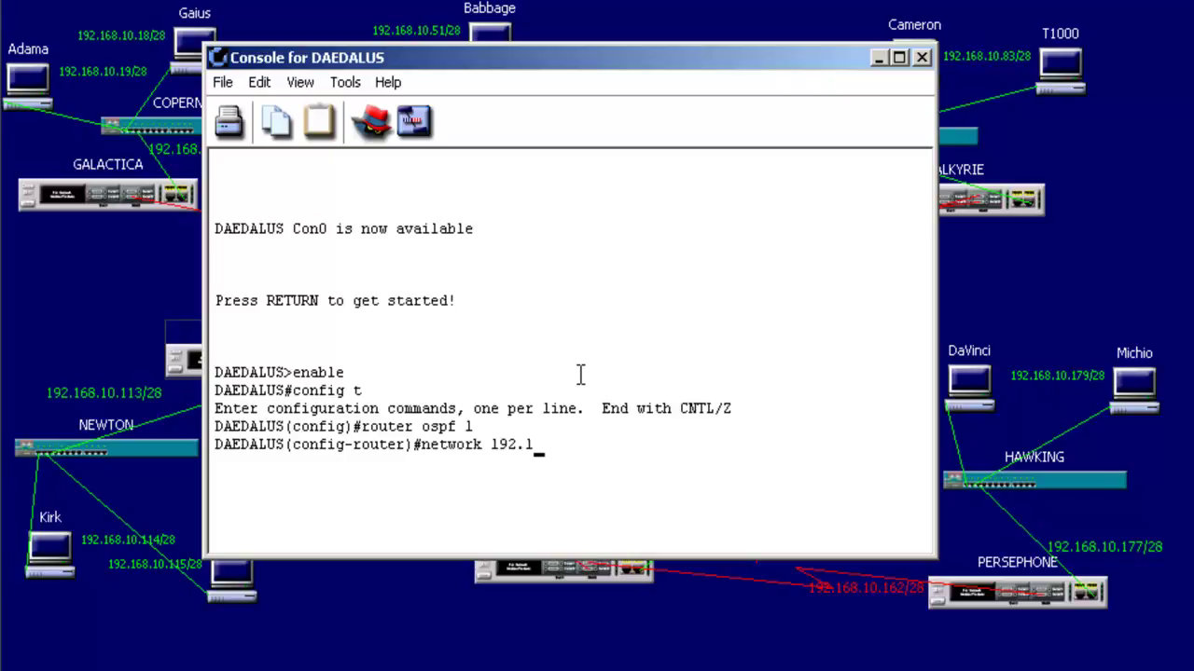
{"action": "type", "text": "68.10.112 255.255"}
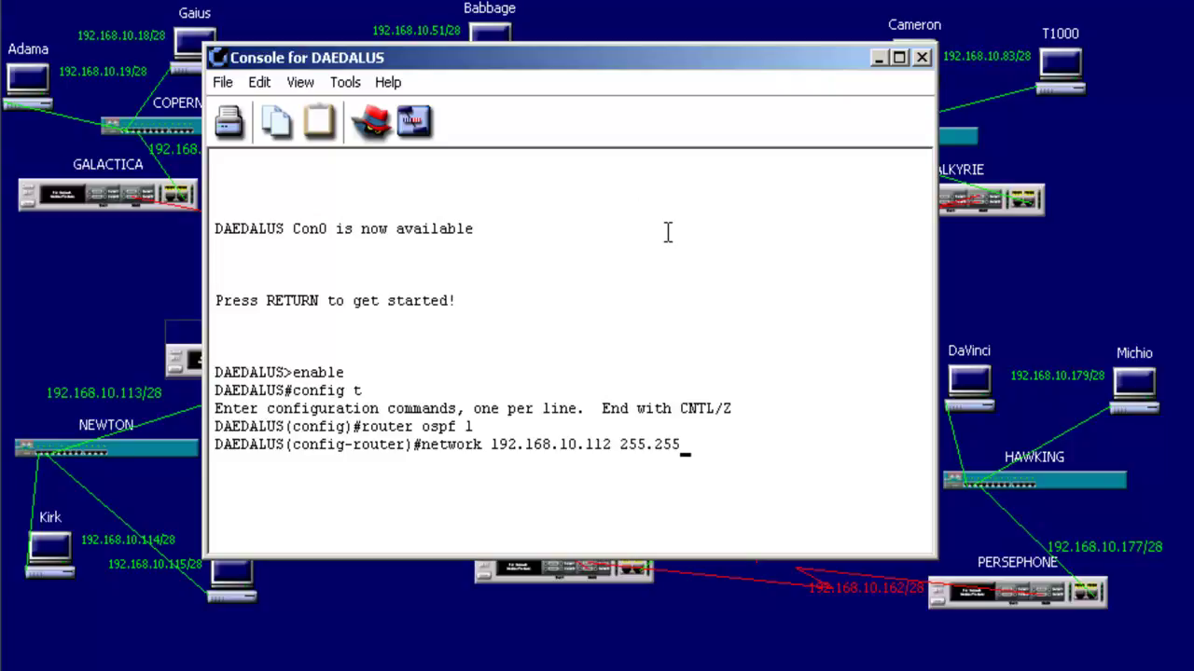
{"action": "type", "text": ".255.240 area 0"}
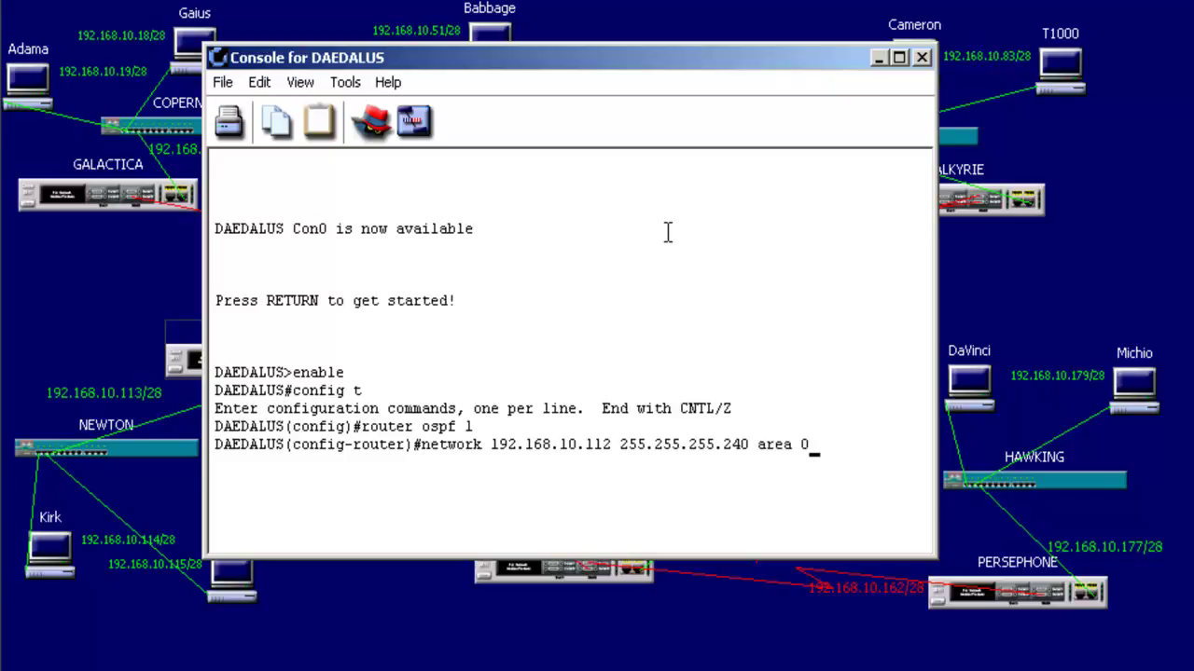
{"action": "key", "text": "Return"}
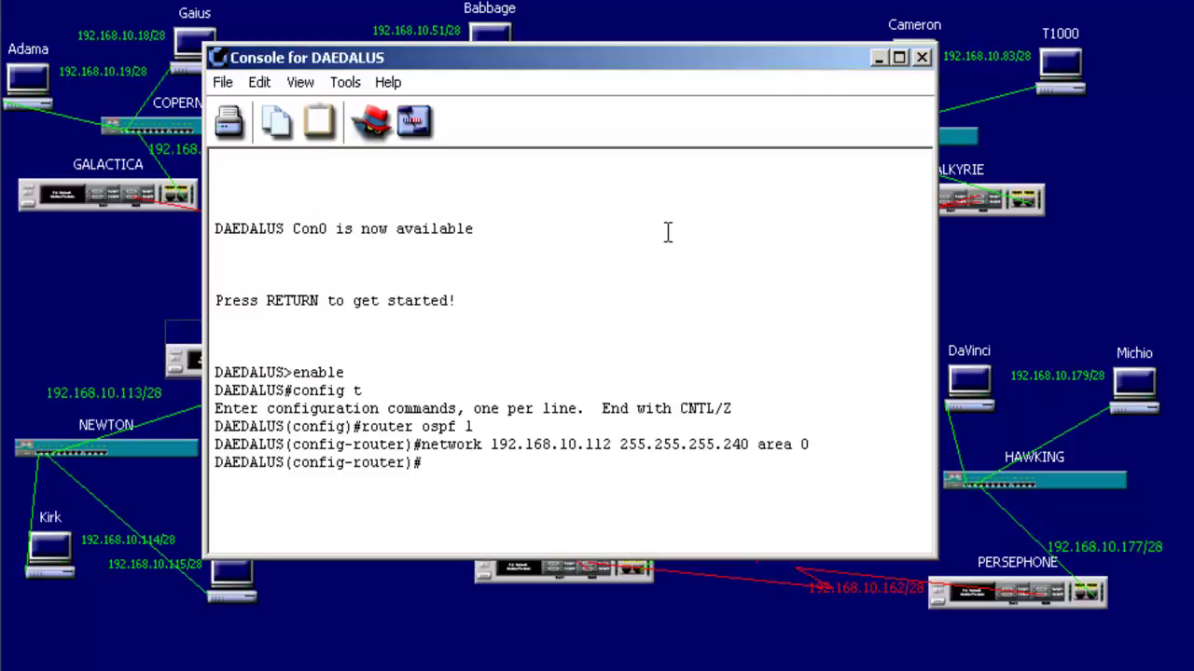
{"action": "key", "text": "Up"}
{"action": "key", "text": "Left"}
{"action": "key", "text": "Left"}
{"action": "key", "text": "Left"}
{"action": "key", "text": "Left"}
{"action": "key", "text": "Left"}
{"action": "key", "text": "Left"}
{"action": "key", "text": "Left"}
{"action": "key", "text": "Left"}
{"action": "key", "text": "Left"}
{"action": "key", "text": "Left"}
{"action": "key", "text": "Left"}
{"action": "key", "text": "Left"}
{"action": "key", "text": "Left"}
{"action": "key", "text": "Left"}
{"action": "key", "text": "Left"}
{"action": "key", "text": "Left"}
{"action": "key", "text": "Left"}
{"action": "key", "text": "Left"}
{"action": "key", "text": "Left"}
{"action": "key", "text": "Left"}
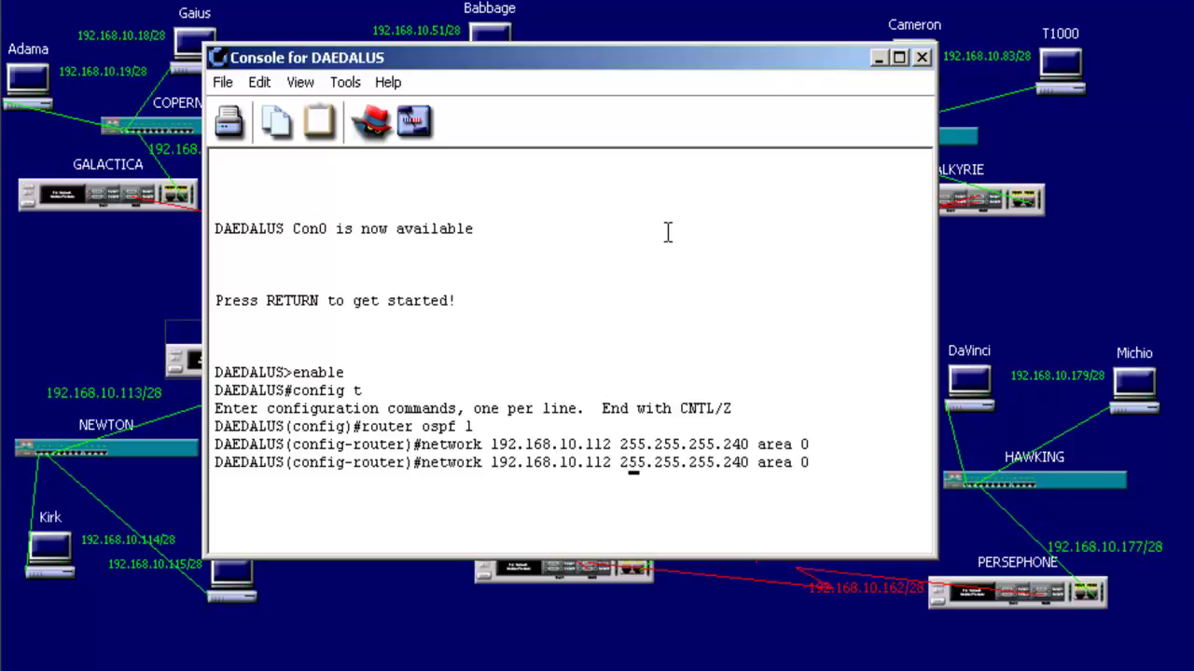
{"action": "key", "text": "Delete"}
{"action": "key", "text": "BackSpace"}
{"action": "type", "text": "28"}
{"action": "key", "text": "Return"}
- Leave configuration mode, save with copy run start, and close the DAEDALUS console
{"action": "key", "text": "ctrl+z"}
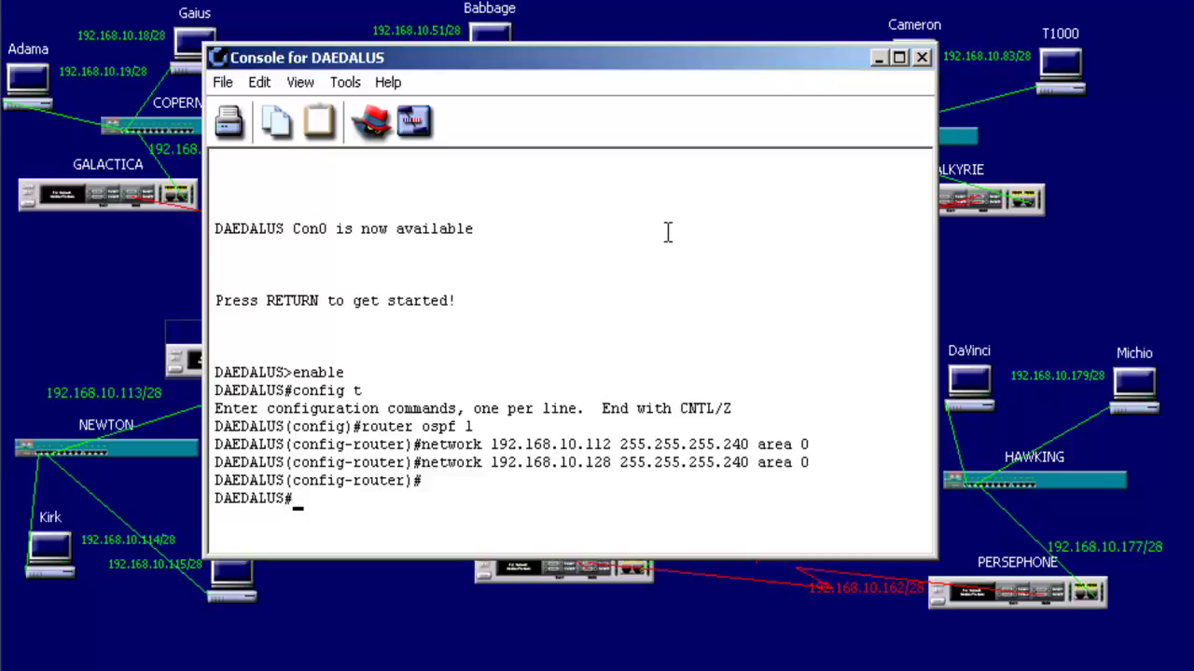
{"action": "type", "text": "copy run tart"}
{"action": "key", "text": "BackSpace"}
{"action": "key", "text": "BackSpace"}
{"action": "key", "text": "BackSpace"}
{"action": "key", "text": "BackSpace"}
{"action": "type", "text": "start"}
{"action": "key", "text": "Return"}
{"action": "key", "text": "Return"}
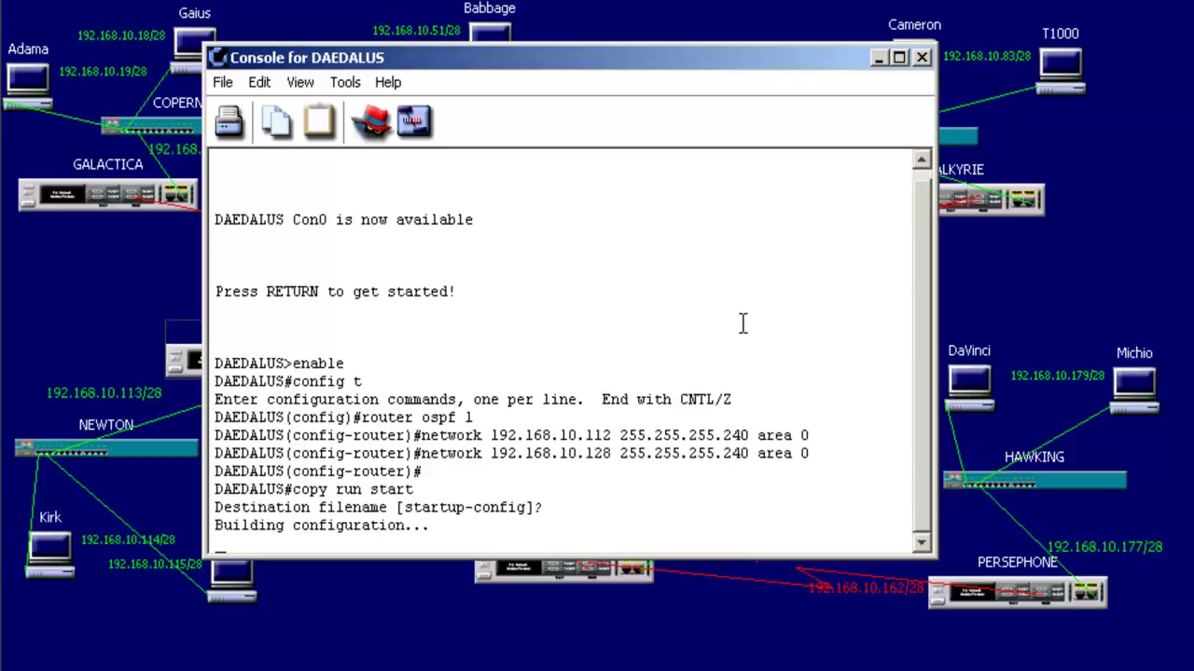
{"action": "left_click", "coordinate": [922, 58]}
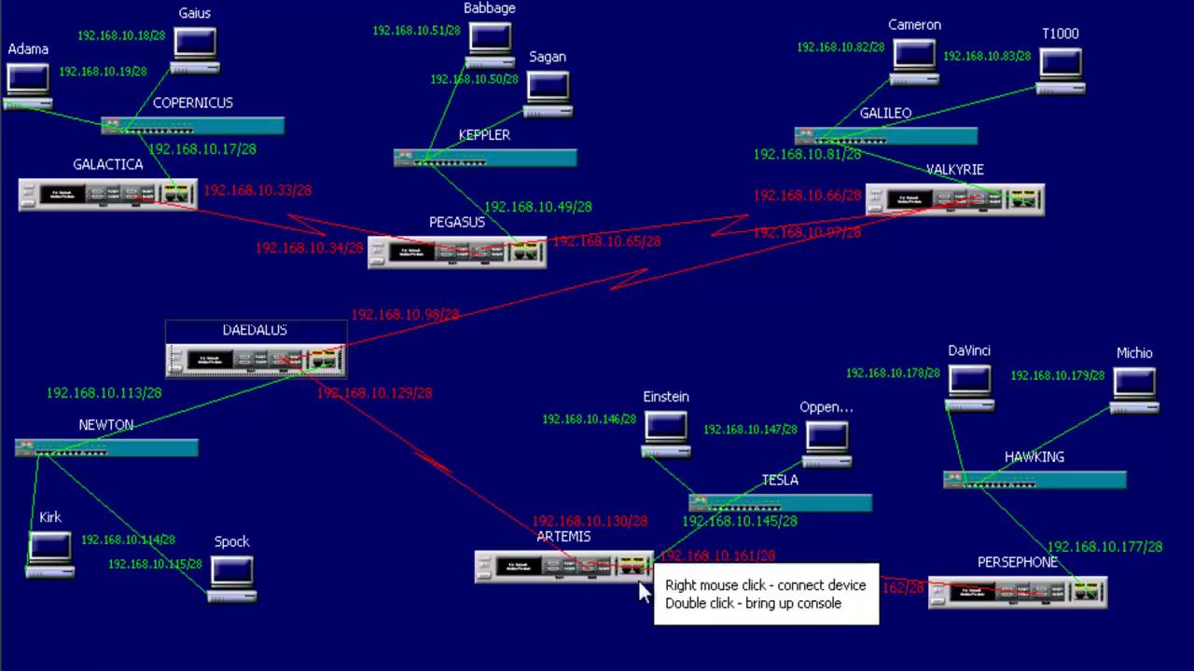
- Open ARTEMIS's console and start OSPF process 1 from global configuration mode
{"action": "double_click", "coordinate": [609, 570]}
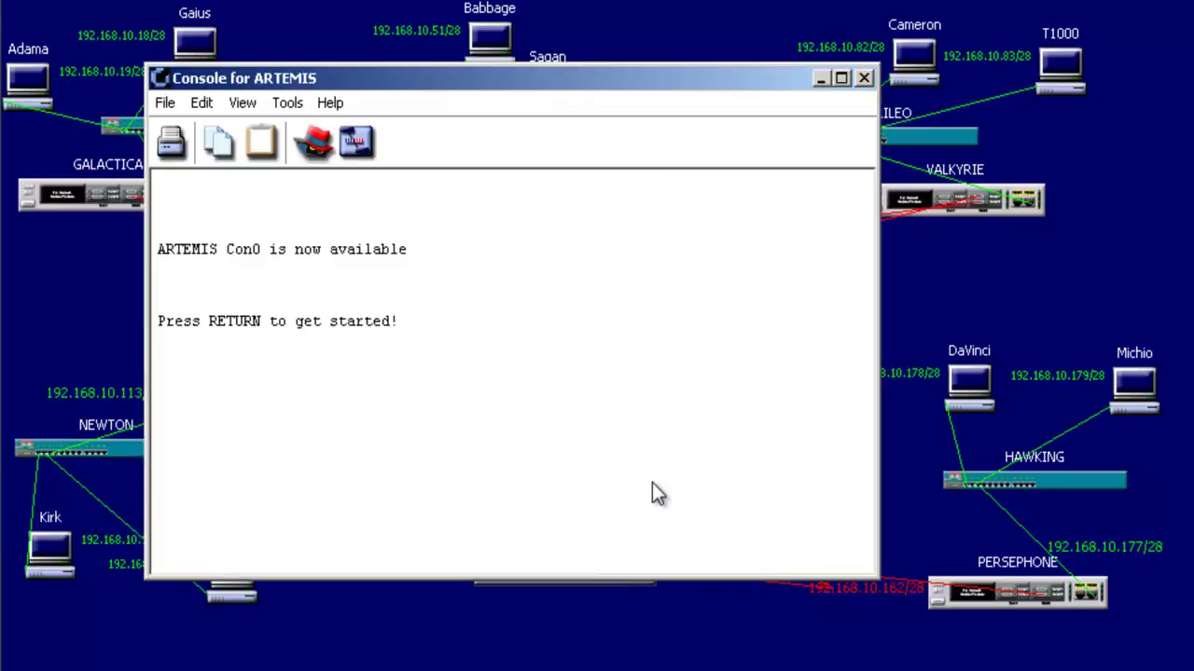
{"action": "key", "text": "Return"}
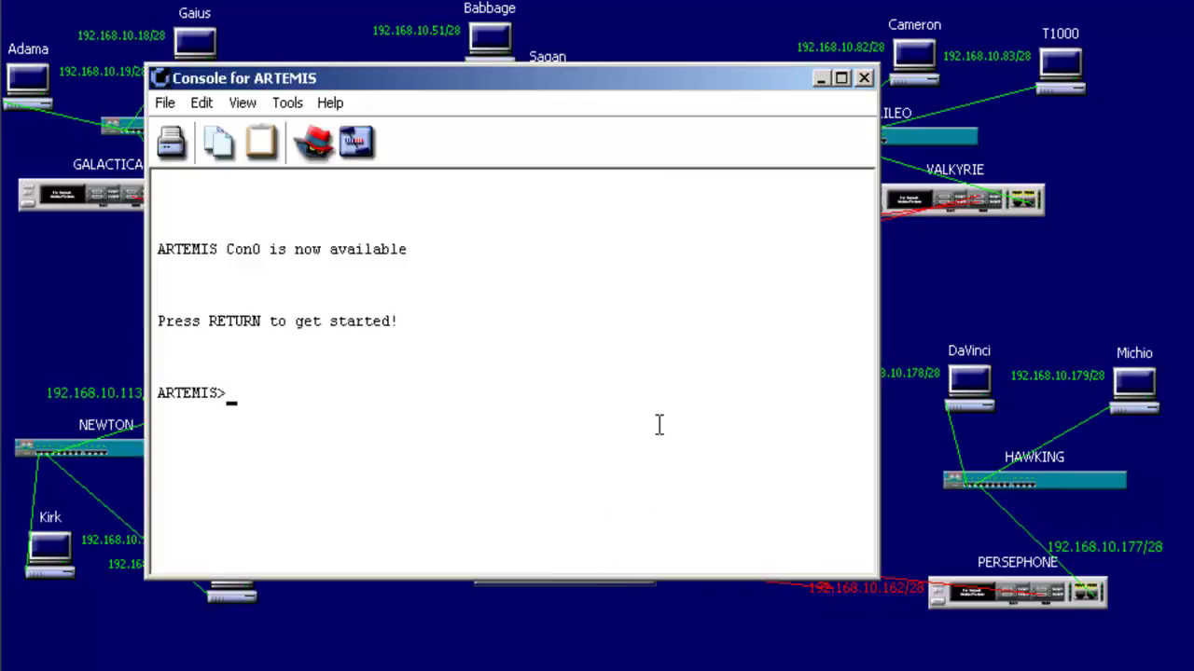
{"action": "type", "text": "enable"}
{"action": "key", "text": "Return"}
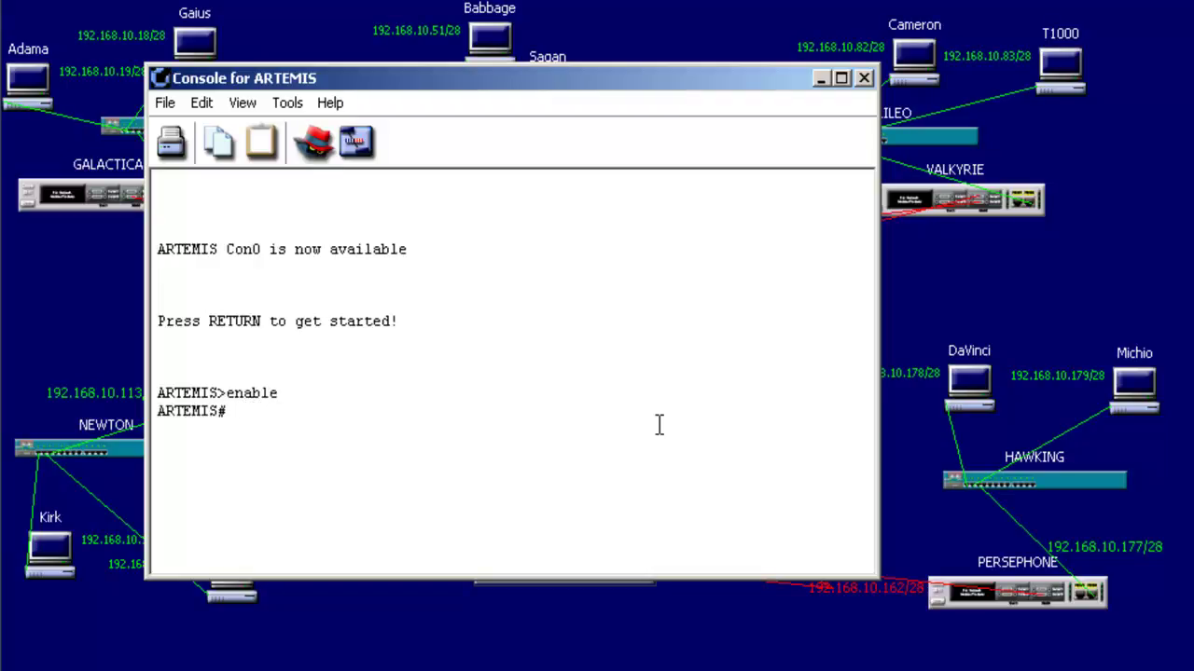
{"action": "type", "text": "config t"}
{"action": "key", "text": "Return"}
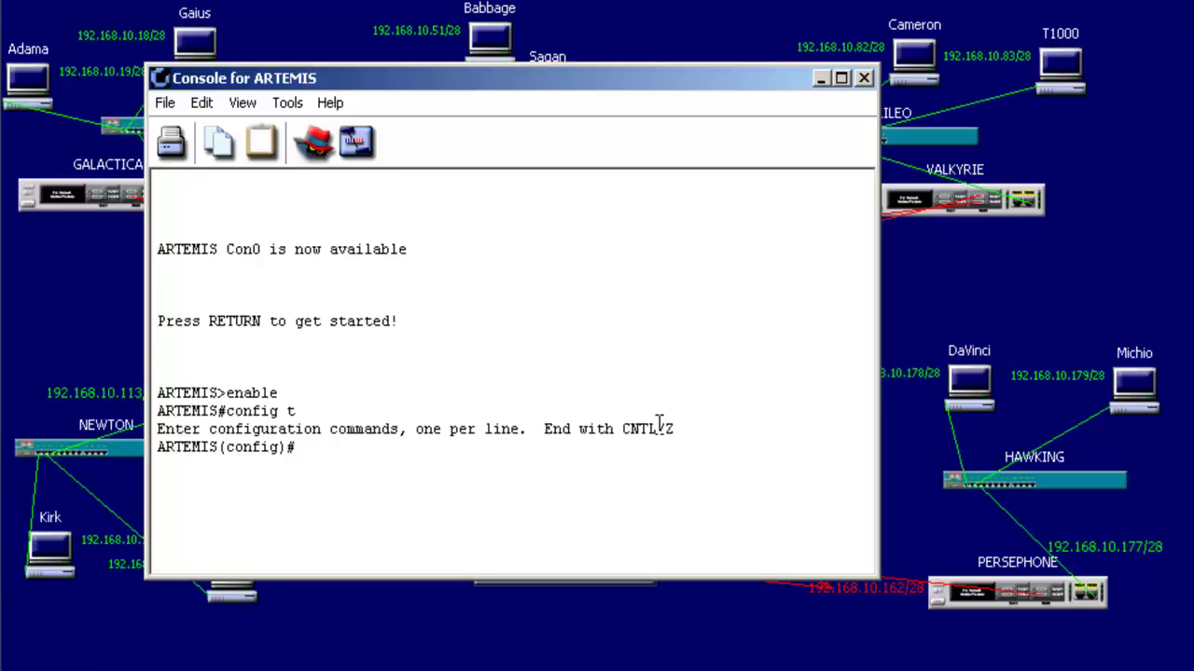
{"action": "type", "text": "router ospf 1"}
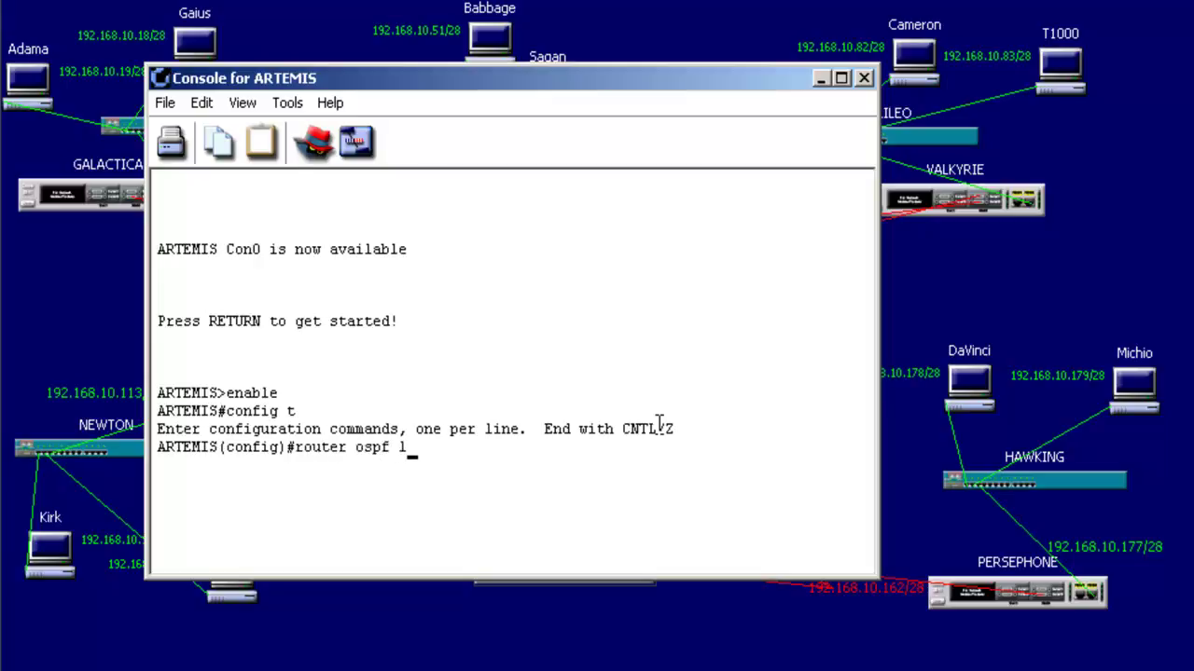
{"action": "key", "text": "Return"}
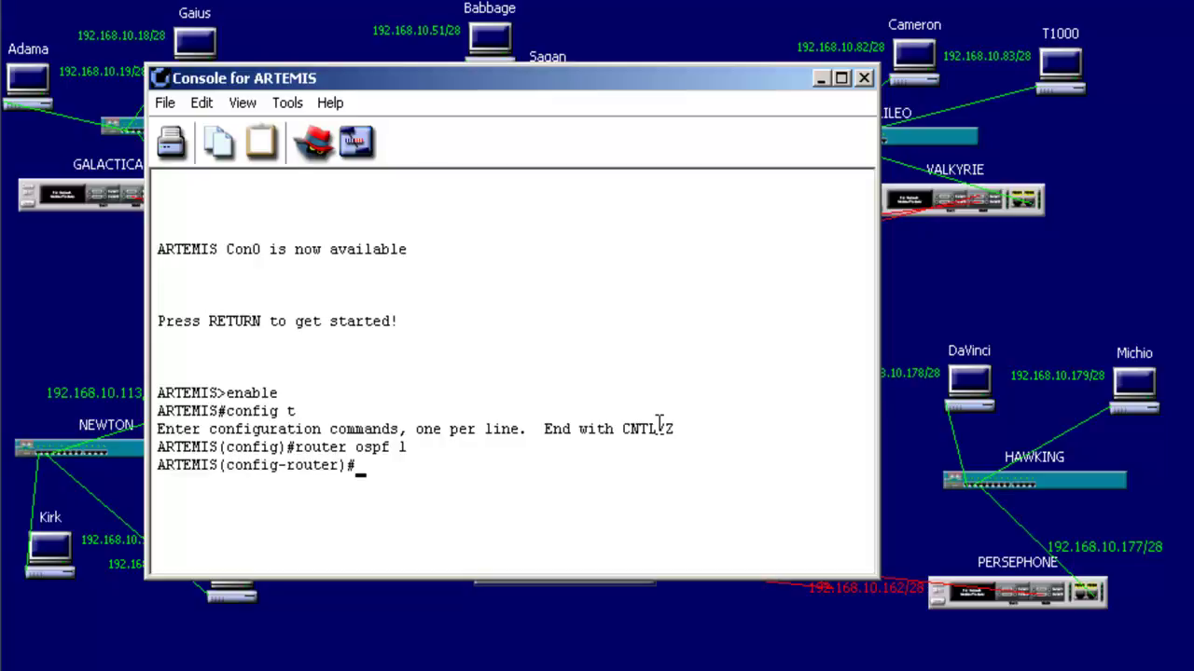
- Advertise 192.168.10.144 and 192.168.10.160 with mask 255.255.255.240 in area 0
{"action": "type", "text": "network"}
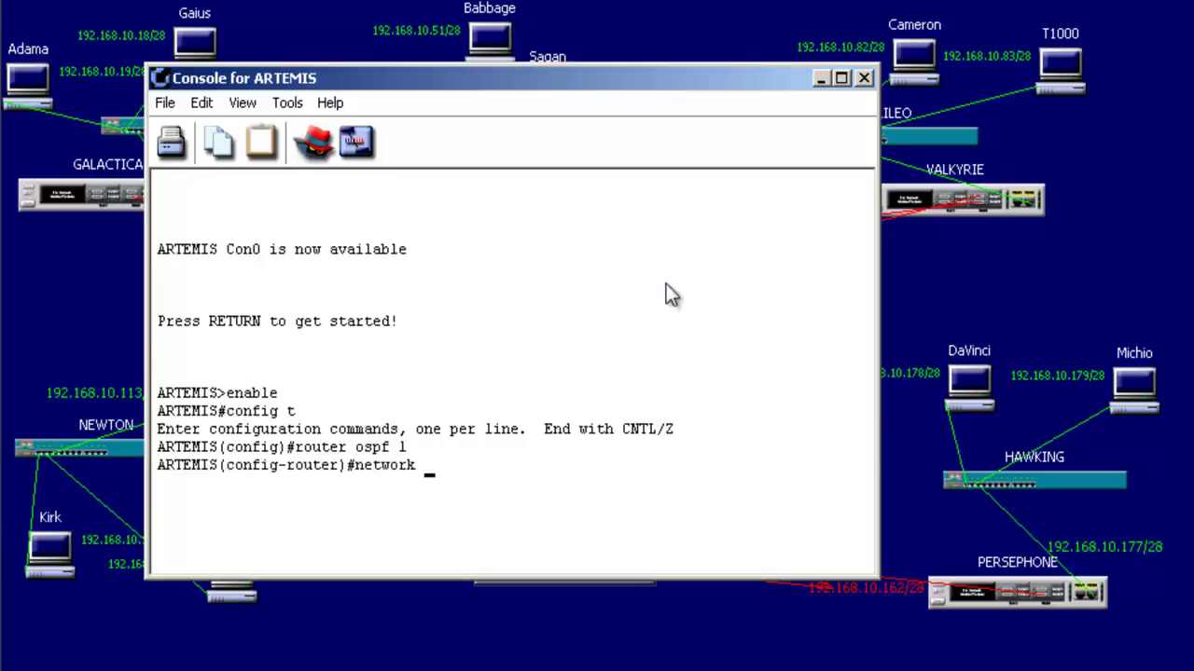
{"action": "left_click", "coordinate": [650, 640]}
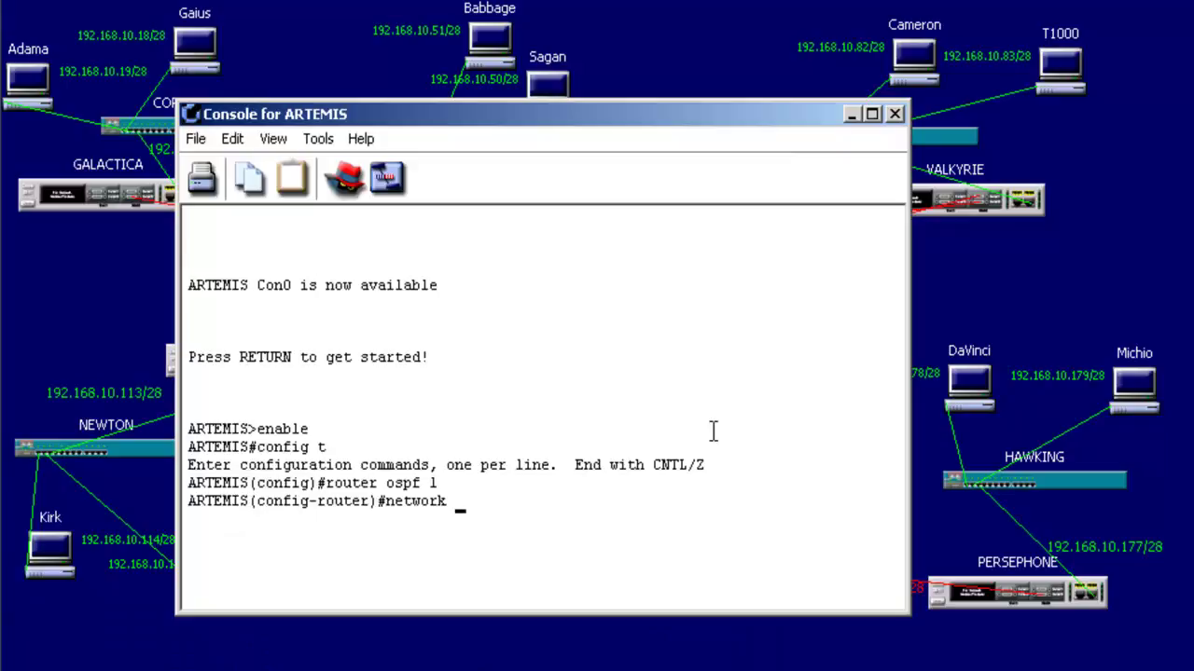
{"action": "type", "text": "192.168.10."}
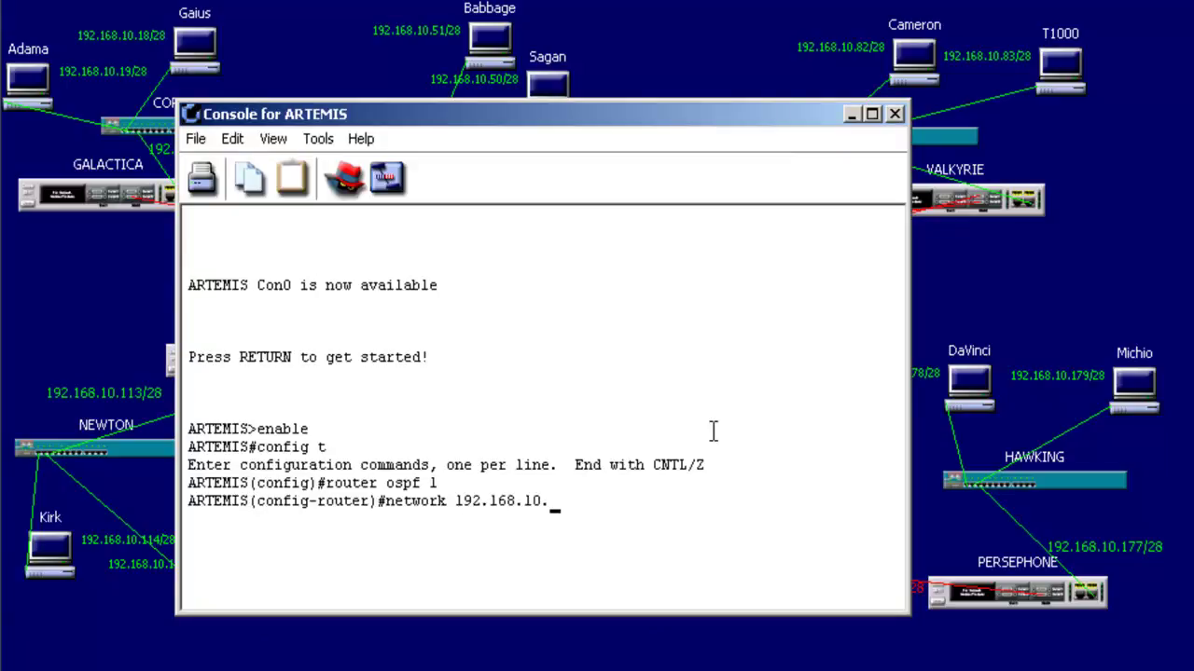
{"action": "type", "text": "144 255.25"}
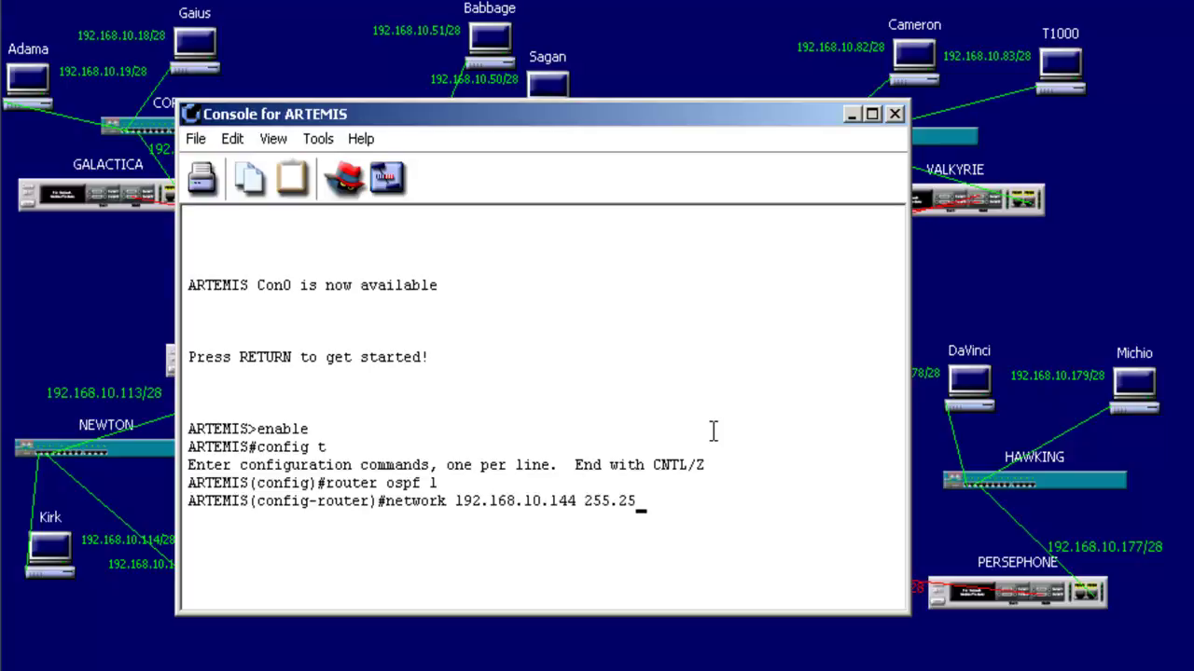
{"action": "type", "text": "5.255.240"}
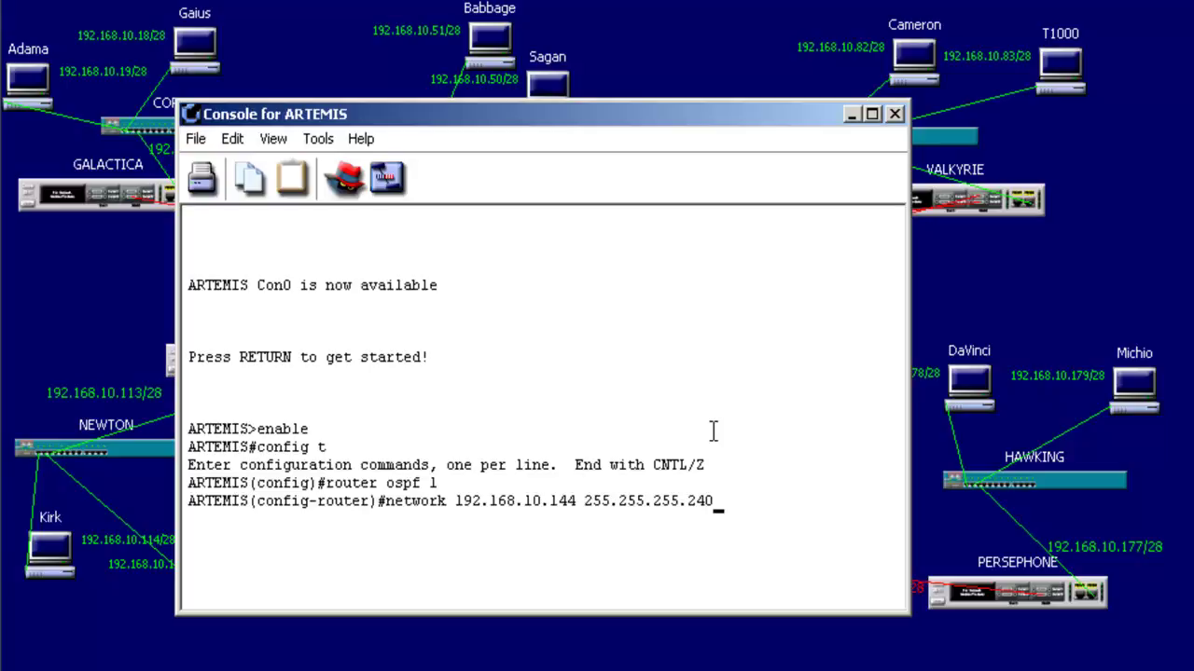
{"action": "type", "text": " area 0"}
{"action": "key", "text": "Return"}
{"action": "key", "text": "Up"}
{"action": "key", "text": "Left"}
{"action": "key", "text": "Left"}
{"action": "key", "text": "Left"}
{"action": "key", "text": "Left"}
{"action": "key", "text": "Left"}
{"action": "key", "text": "Left"}
{"action": "key", "text": "Left"}
{"action": "key", "text": "Left"}
{"action": "key", "text": "Left"}
{"action": "key", "text": "Left"}
{"action": "key", "text": "Left"}
{"action": "key", "text": "Left"}
{"action": "key", "text": "Left"}
{"action": "key", "text": "Left"}
{"action": "key", "text": "Left"}
{"action": "key", "text": "Left"}
{"action": "key", "text": "Left"}
{"action": "key", "text": "Left"}
{"action": "key", "text": "Left"}
{"action": "key", "text": "Left"}
{"action": "key", "text": "Left"}
{"action": "key", "text": "Left"}
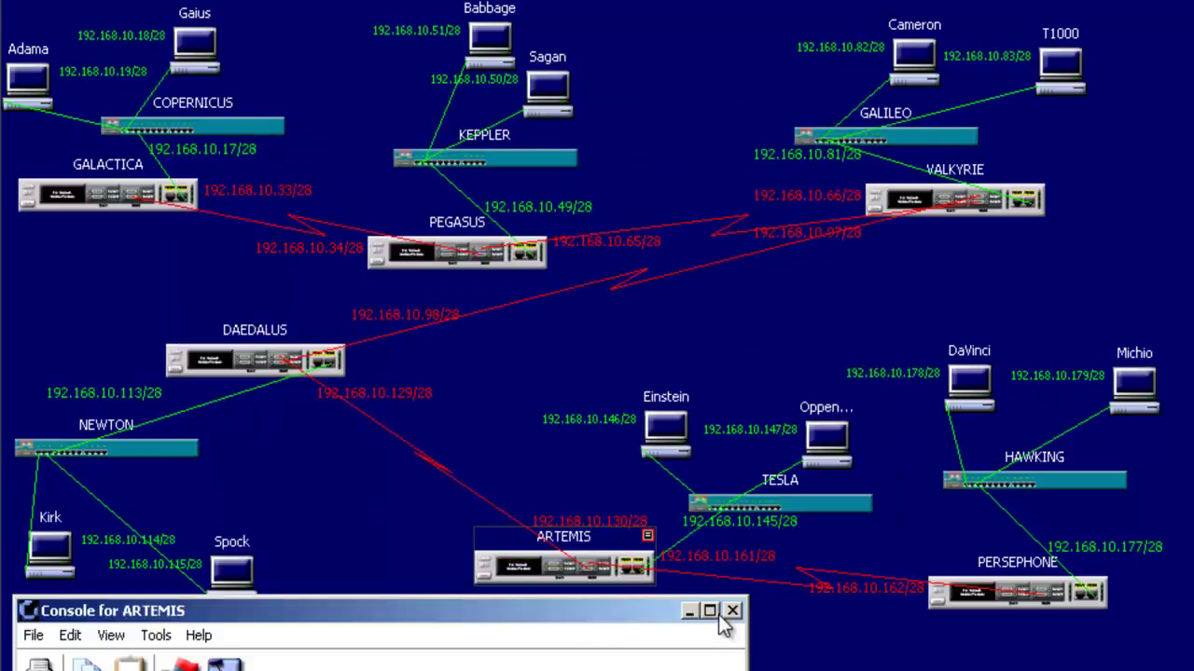
{"action": "left_click_drag", "start_coordinate": [666, 613], "coordinate": [867, 90]}
{"action": "key", "text": "BackSpace"}
{"action": "key", "text": "BackSpace"}
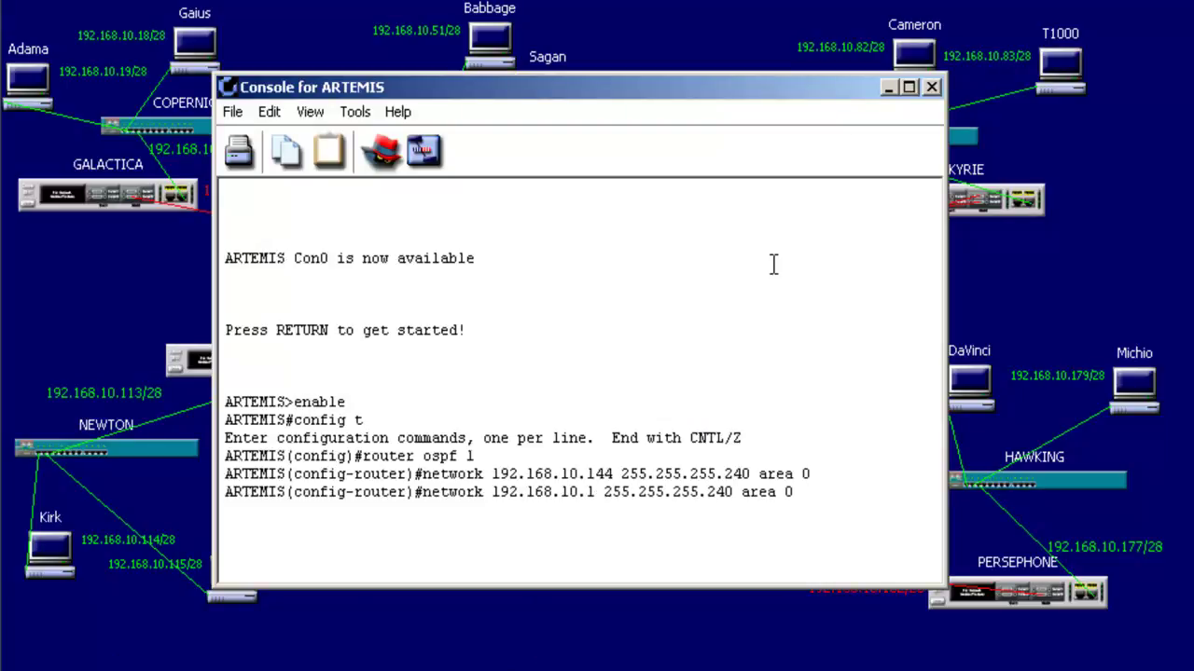
{"action": "type", "text": "60"}
{"action": "key", "text": "Return"}
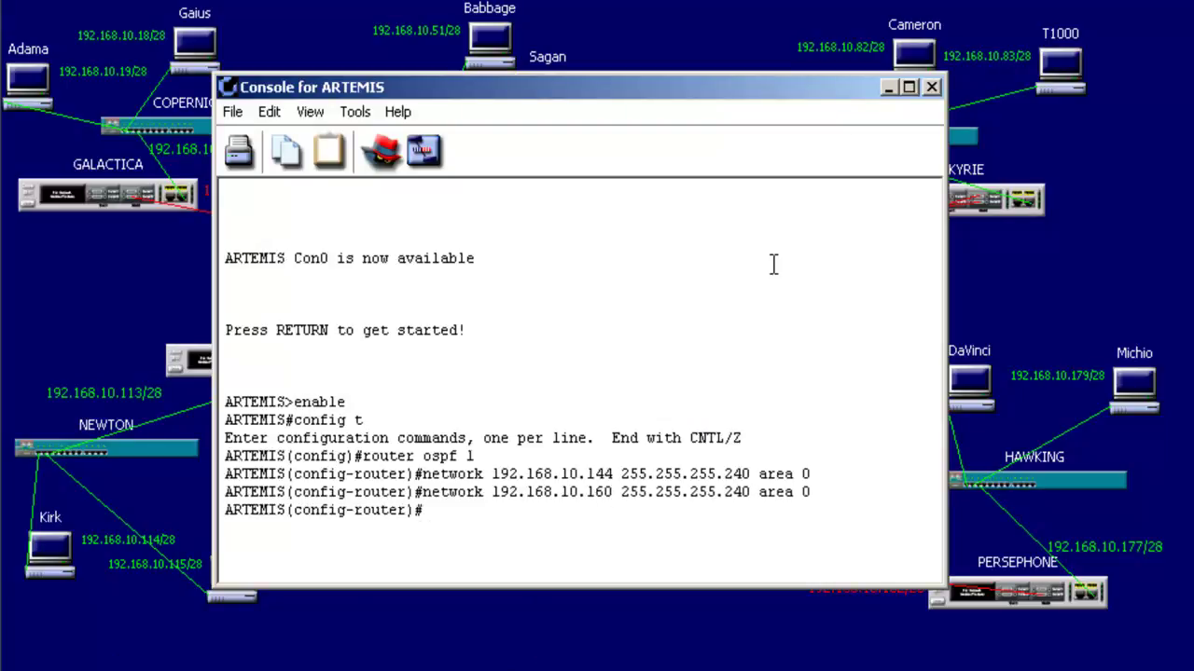
- Leave configuration mode, save with copy run start, and end the ARTEMIS session
{"action": "key", "text": "ctrl+z"}
{"action": "type", "text": "copy run s"}
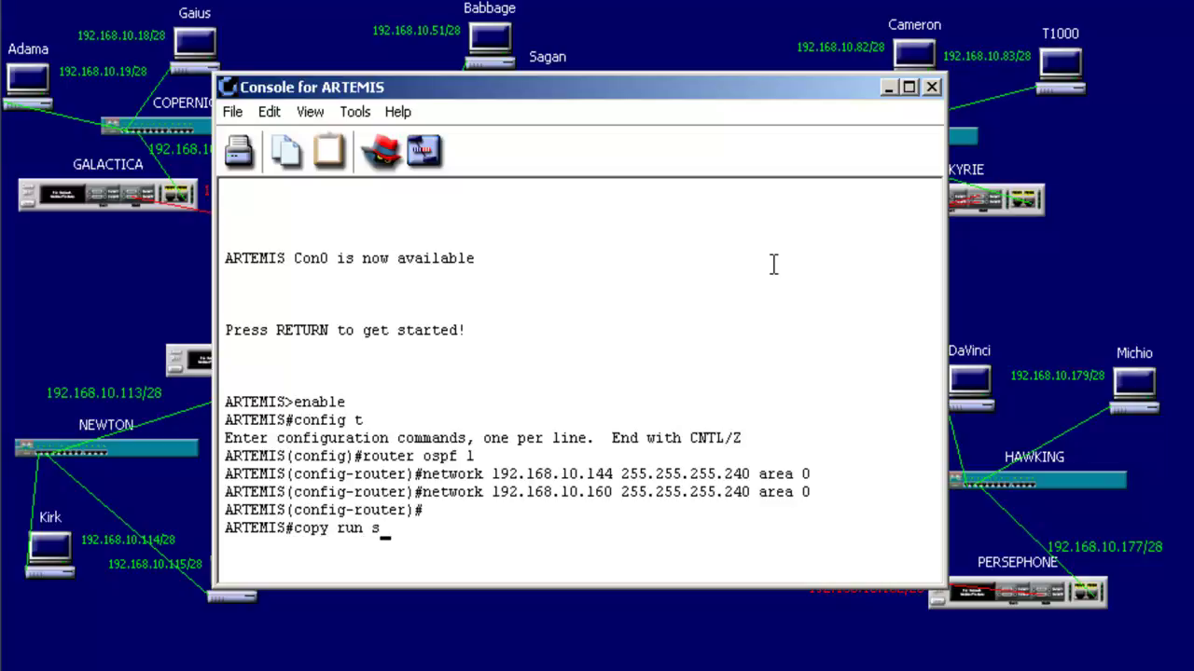
{"action": "type", "text": "tart"}
{"action": "key", "text": "Return"}
{"action": "key", "text": "Return"}
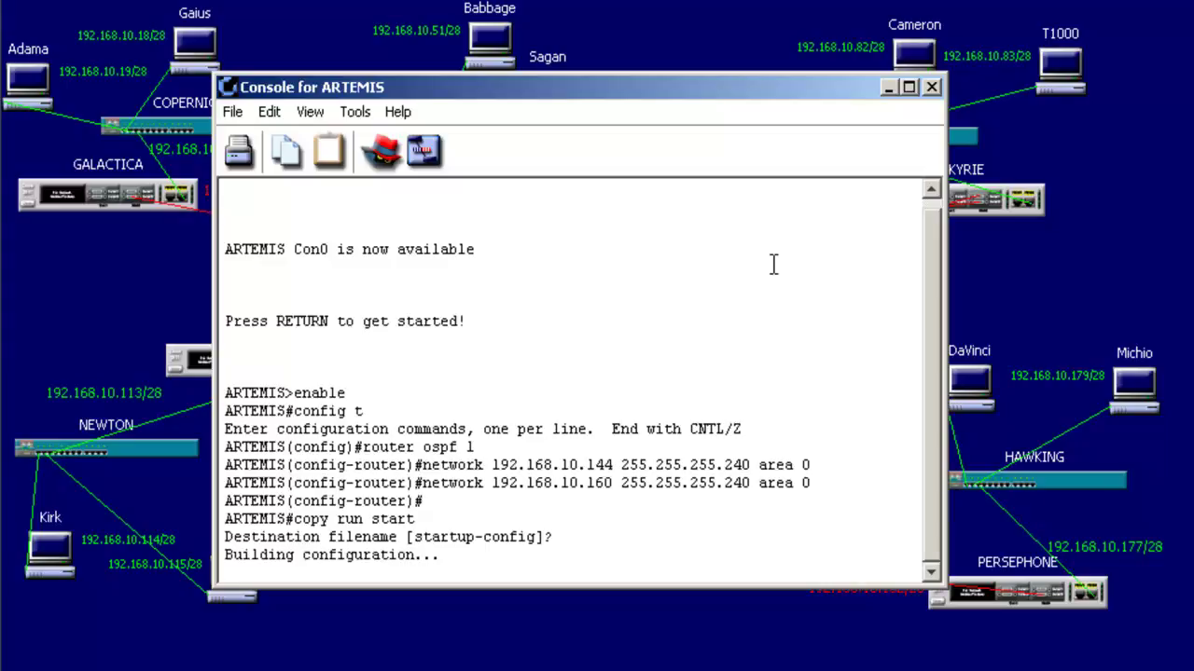
{"action": "type", "text": "exit"}
{"action": "key", "text": "Return"}
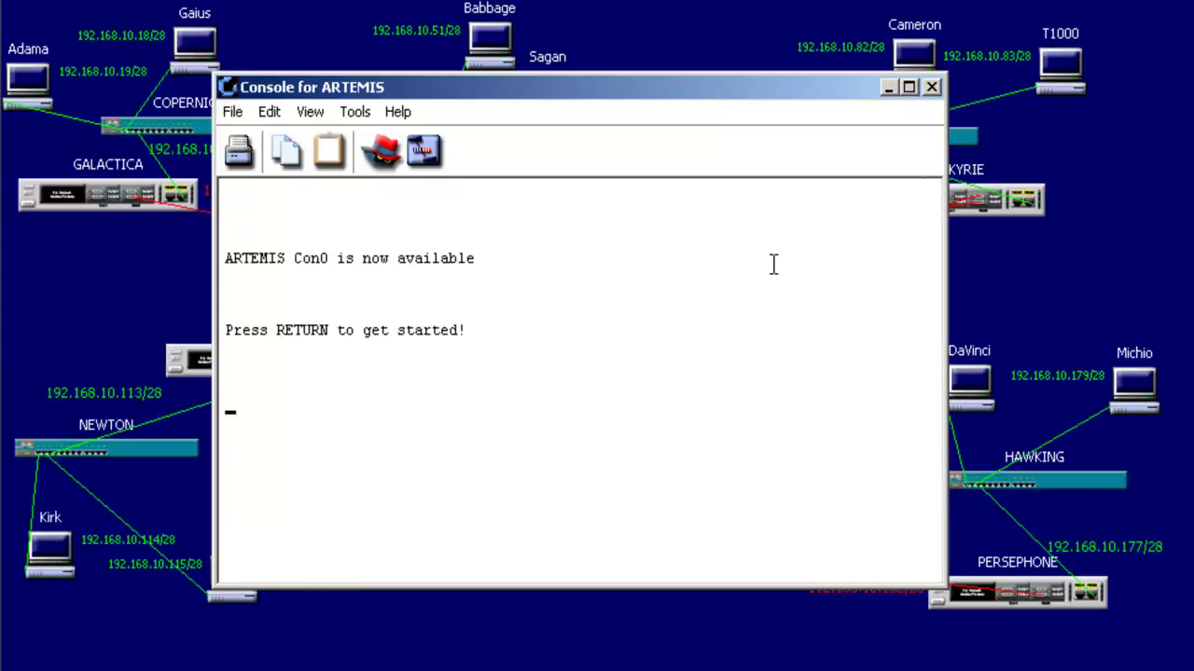
- Close the ARTEMIS console, then open PERSEPHONE's console and enter global configuration mode
{"action": "left_click", "coordinate": [932, 87]}
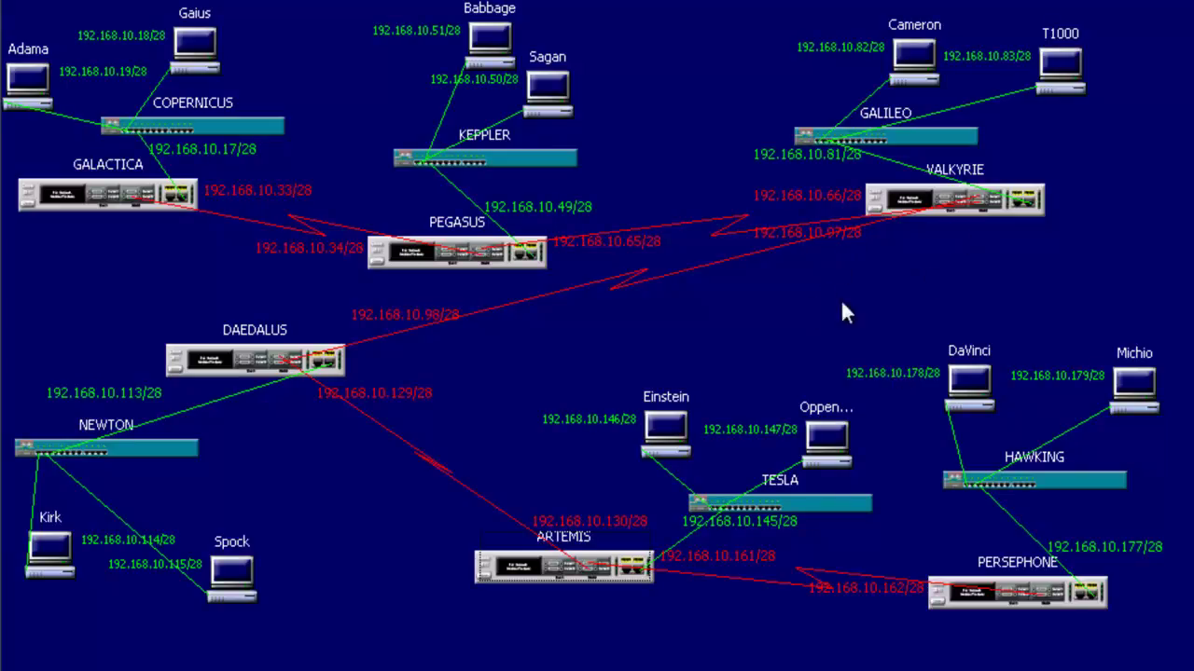
{"action": "double_click", "coordinate": [1011, 583]}
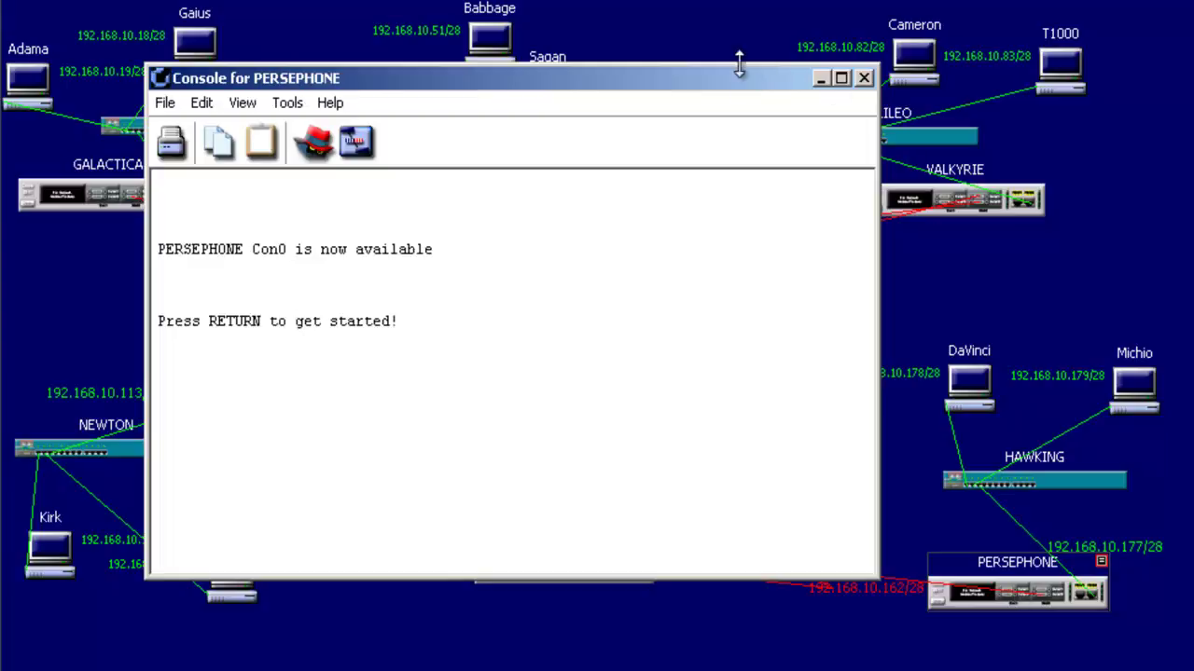
{"action": "left_click_drag", "start_coordinate": [833, 86], "coordinate": [961, 77]}
{"action": "key", "text": "Return"}
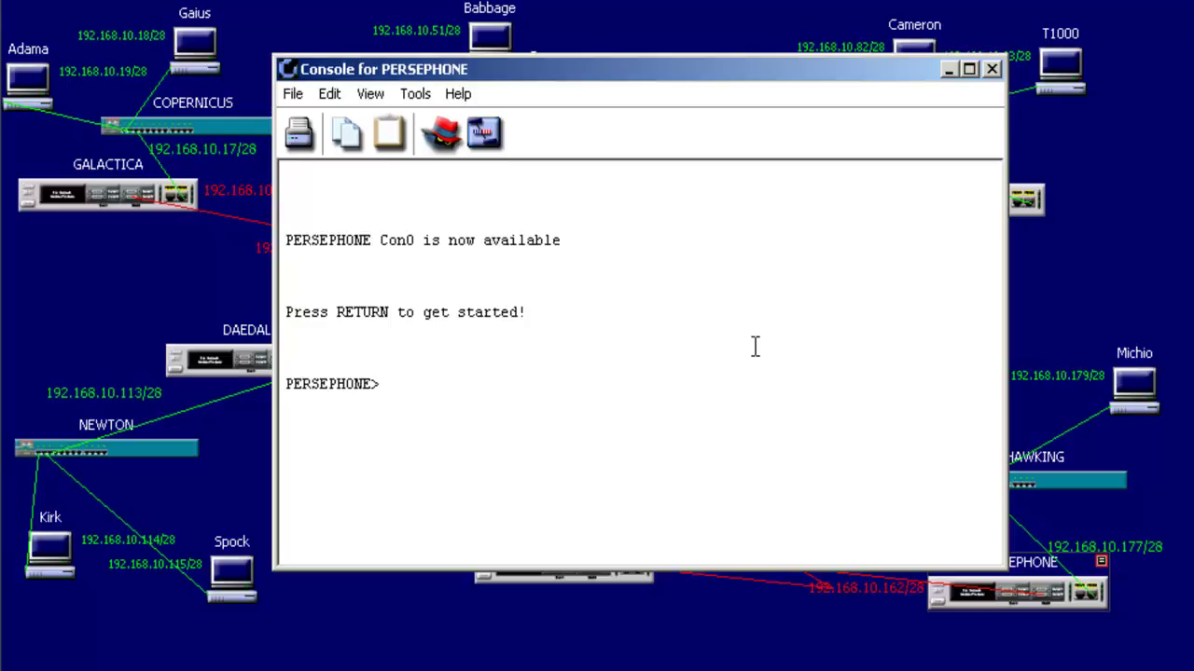
{"action": "type", "text": "enable"}
{"action": "key", "text": "Return"}
{"action": "type", "text": "c"}
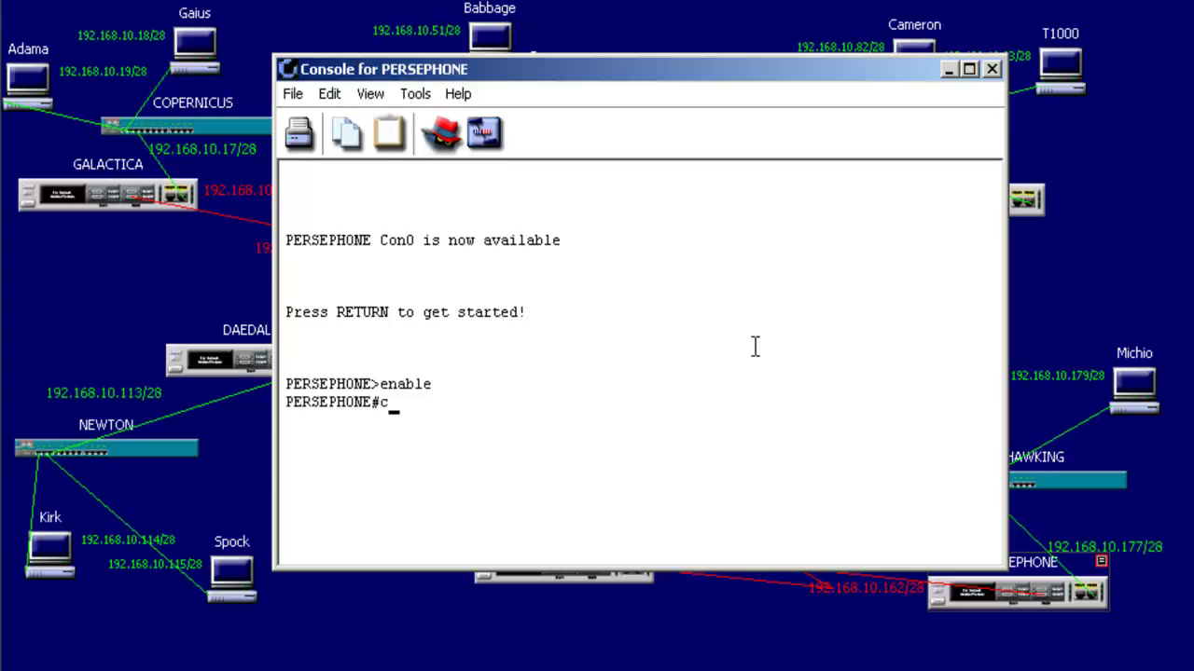
{"action": "type", "text": "onfig t"}
{"action": "key", "text": "Return"}
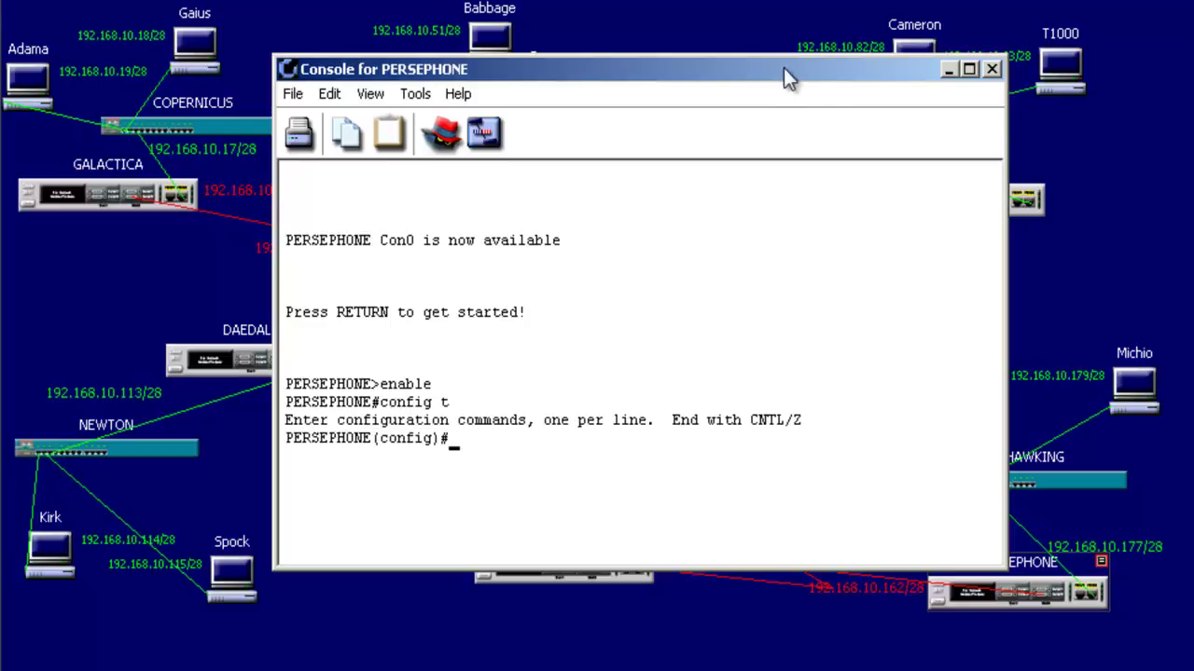
- Under router ospf 1, add network 192.168.10.176 255.255.255.240 to area 0
{"action": "left_click_drag", "start_coordinate": [698, 72], "coordinate": [607, 58]}
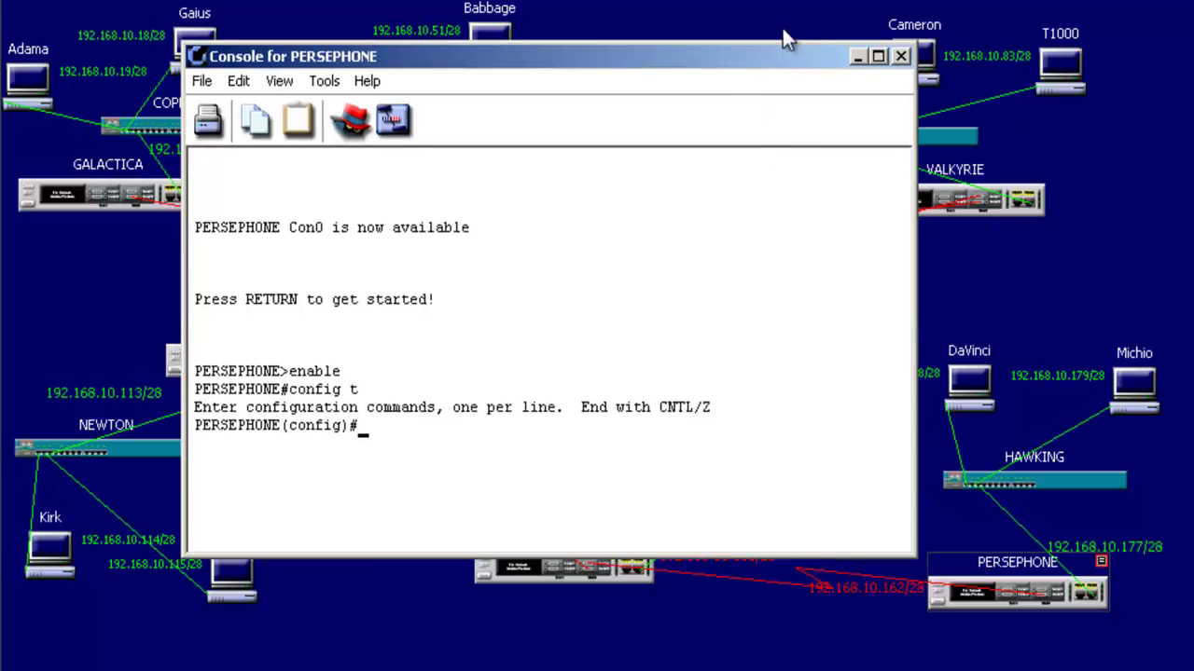
{"action": "left_click_drag", "start_coordinate": [791, 40], "coordinate": [857, 6]}
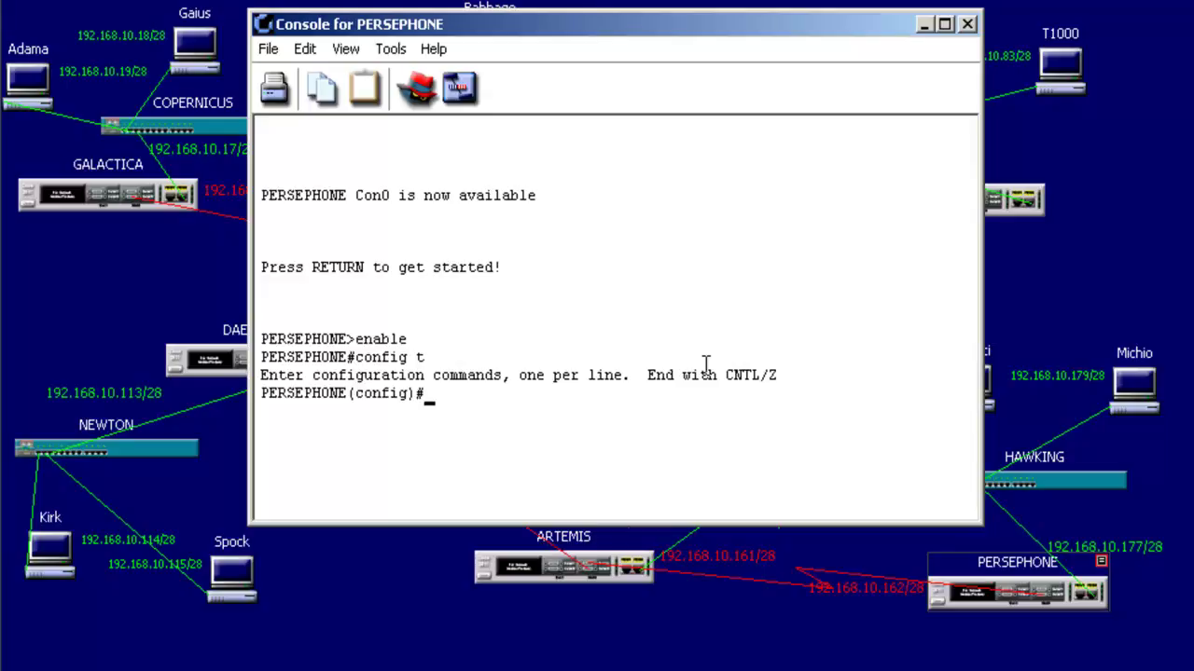
{"action": "type", "text": "router ospf "}
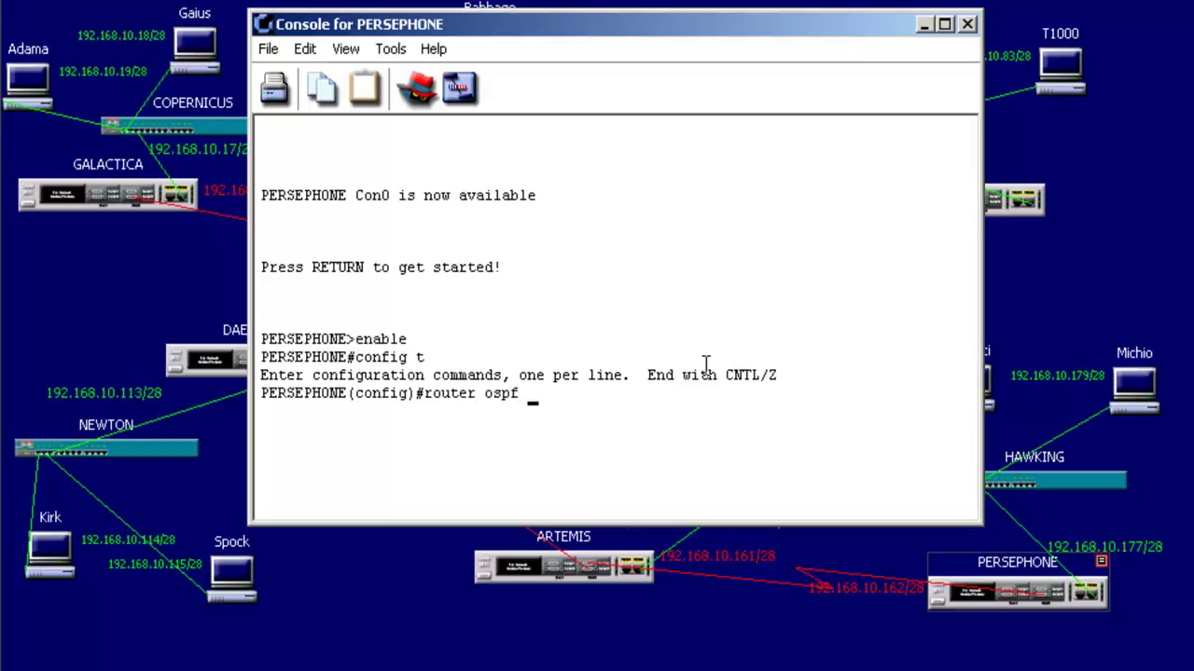
{"action": "type", "text": "1"}
{"action": "key", "text": "Return"}
{"action": "key", "text": "Return"}
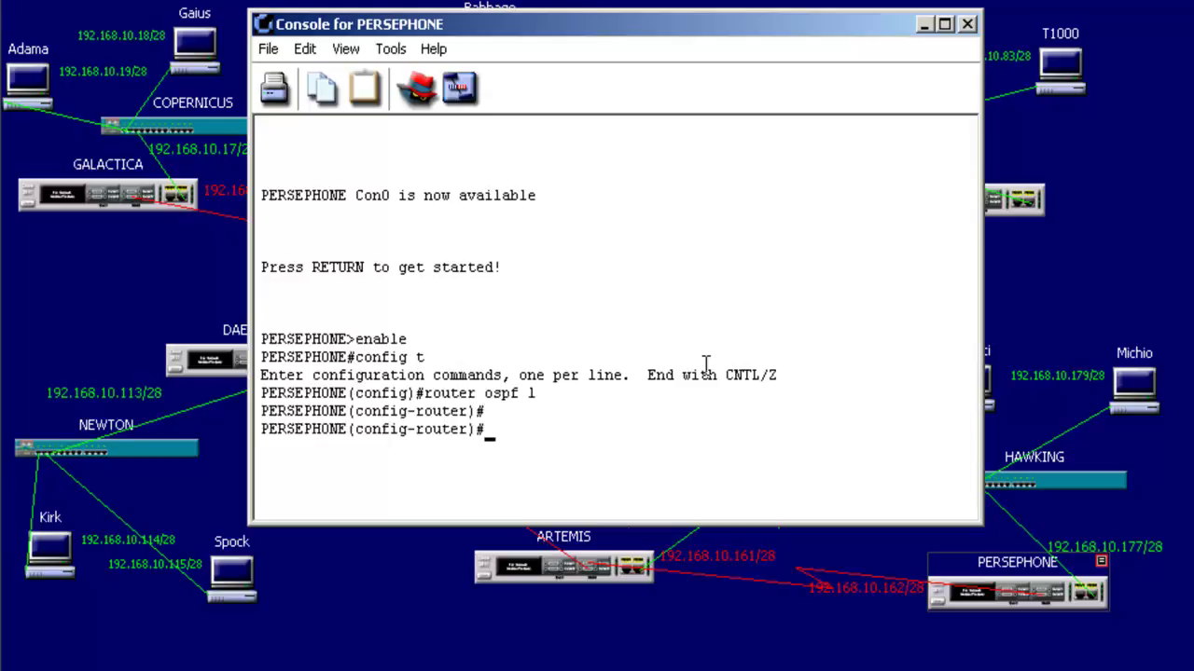
{"action": "type", "text": "network 192.168."}
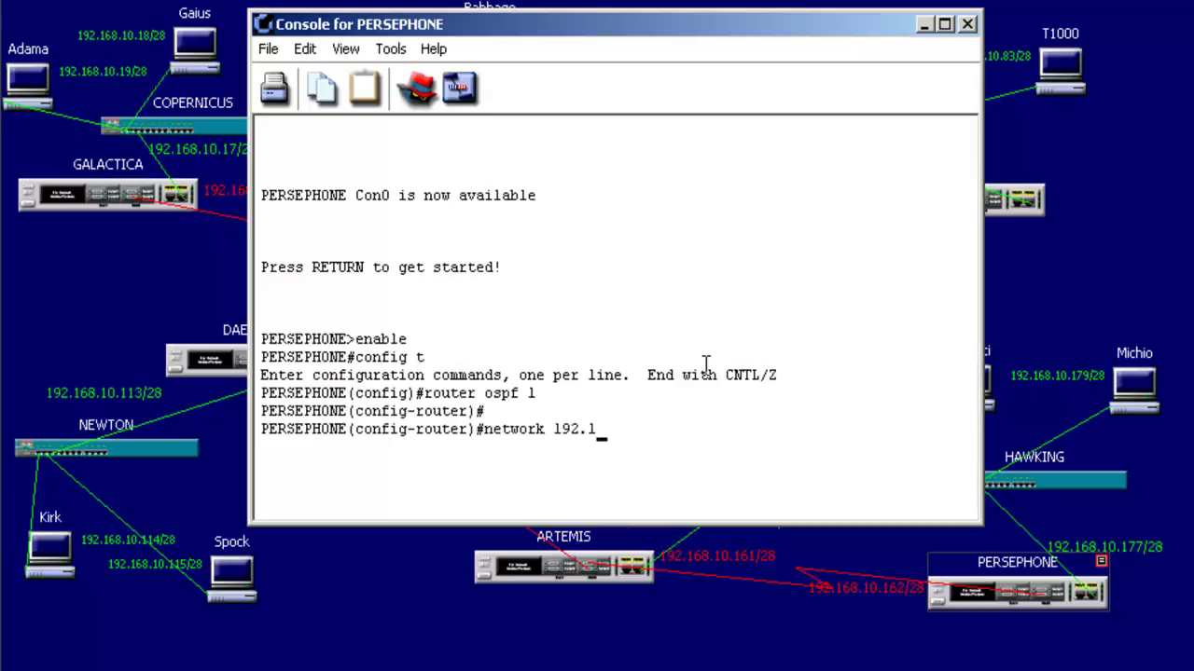
{"action": "type", "text": "10."}
{"action": "left_click_drag", "start_coordinate": [835, 32], "coordinate": [756, 652]}
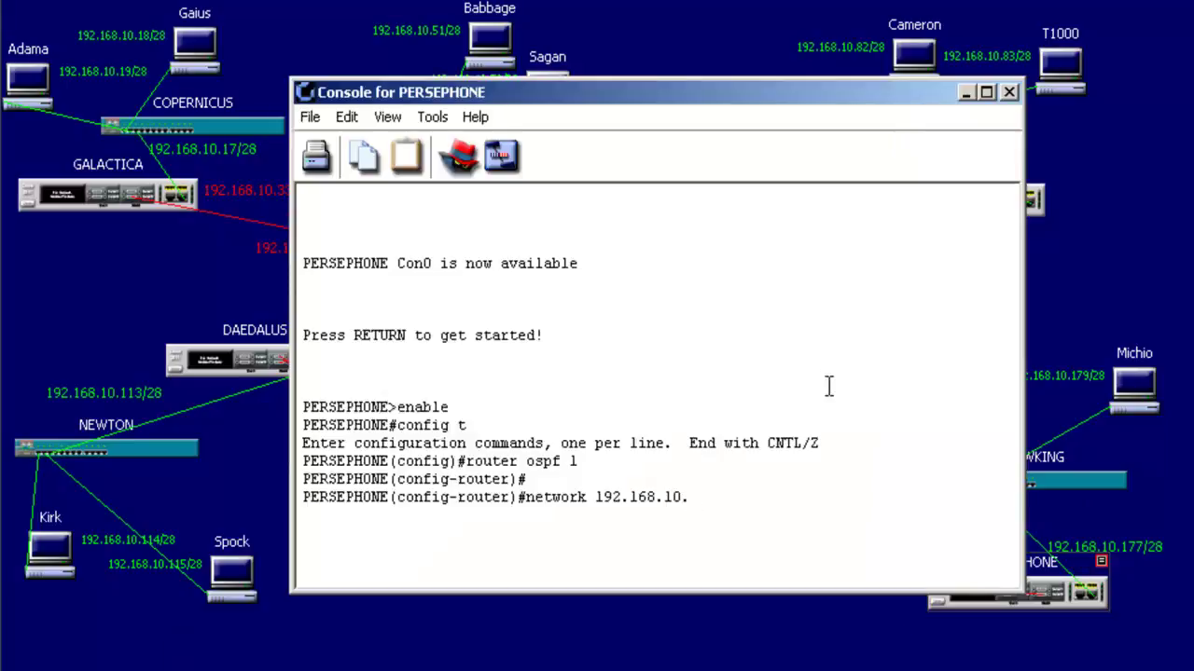
{"action": "type", "text": "176 255.255.255."}
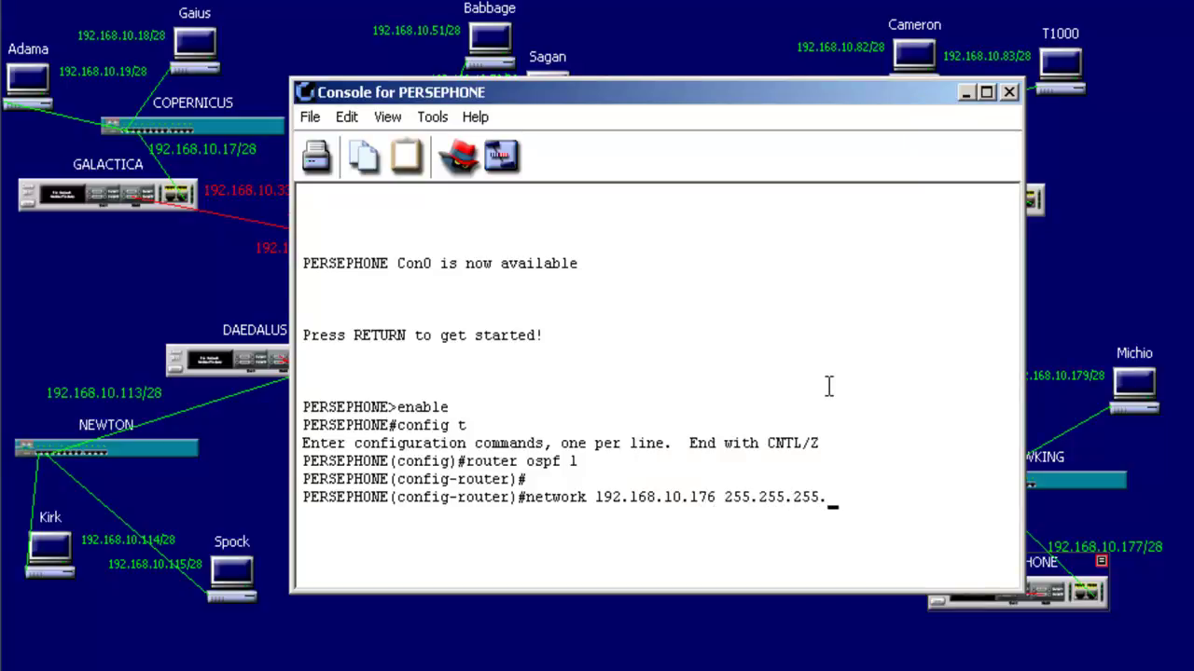
{"action": "type", "text": "240"}
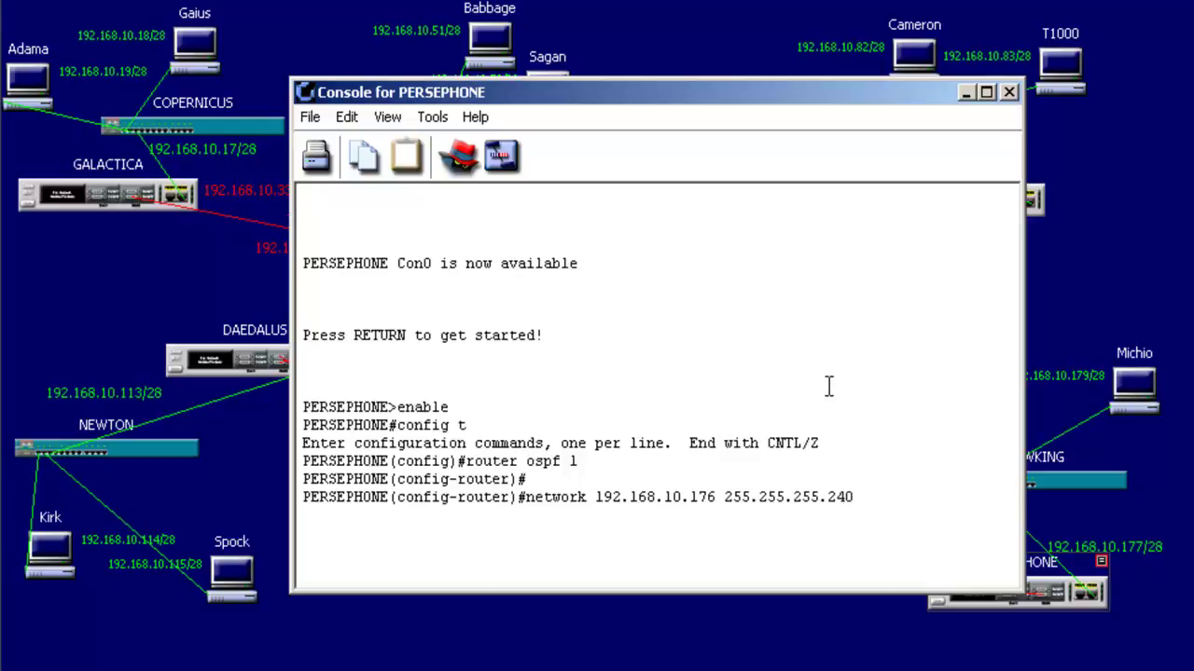
{"action": "type", "text": " area 0"}
{"action": "key", "text": "Return"}
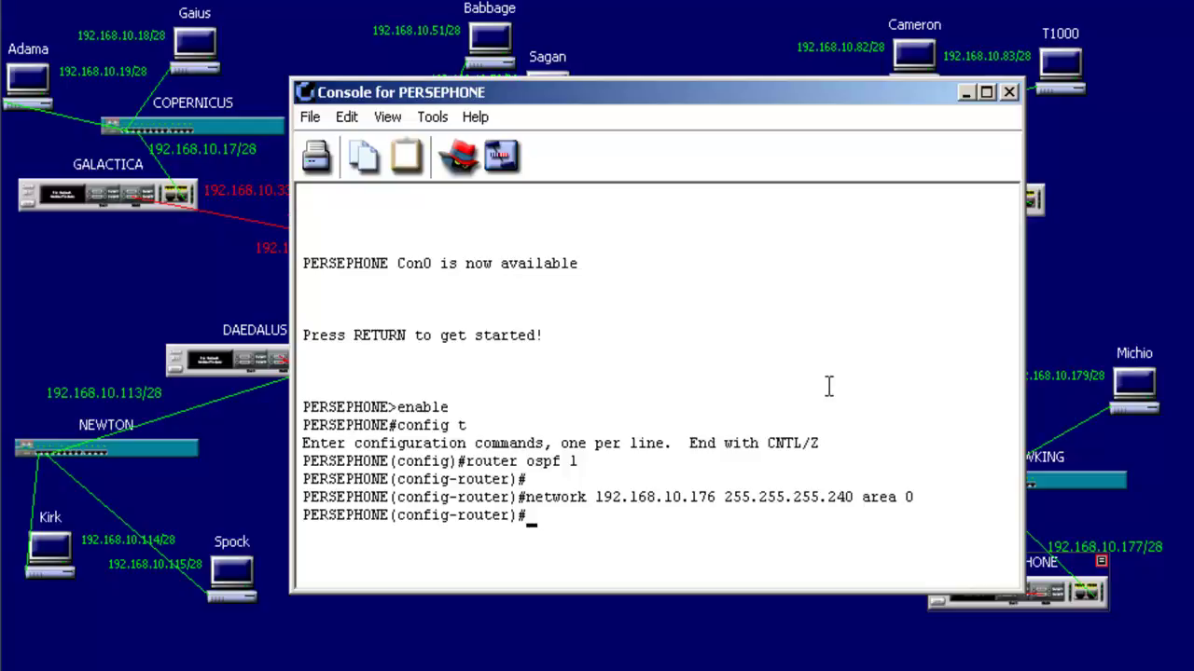
- Save PERSEPHONE's running configuration to startup-config and close its console session
{"action": "key", "text": "ctrl+z"}
{"action": "type", "text": "copy "}
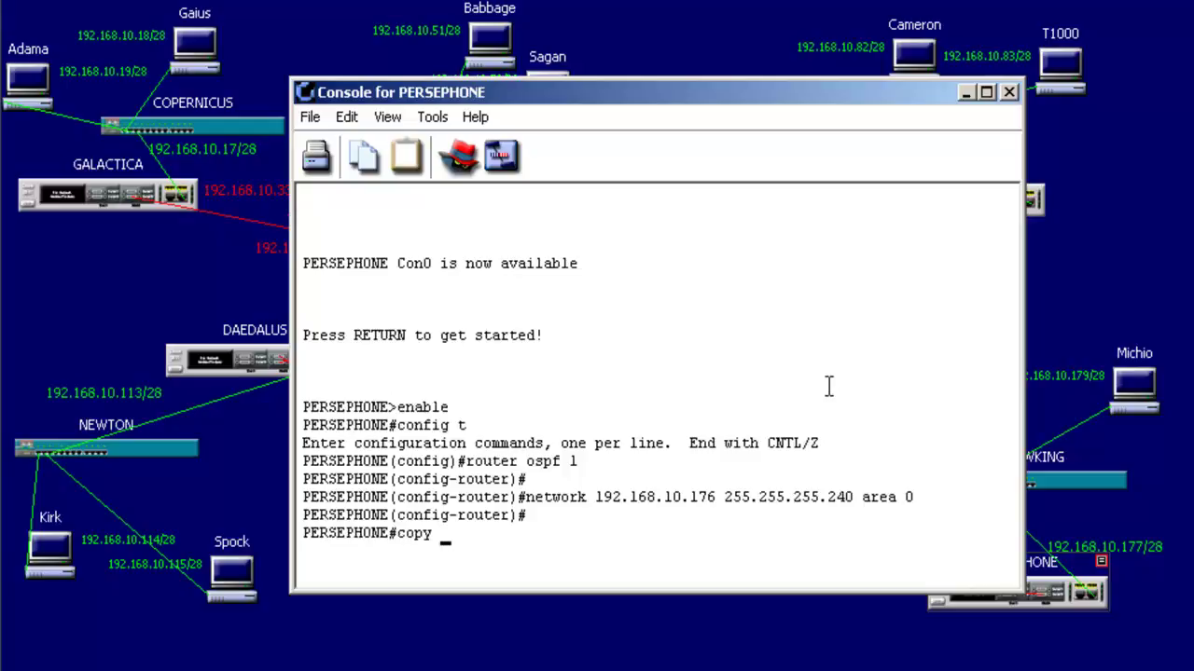
{"action": "type", "text": "run start"}
{"action": "key", "text": "Return"}
{"action": "key", "text": "Return"}
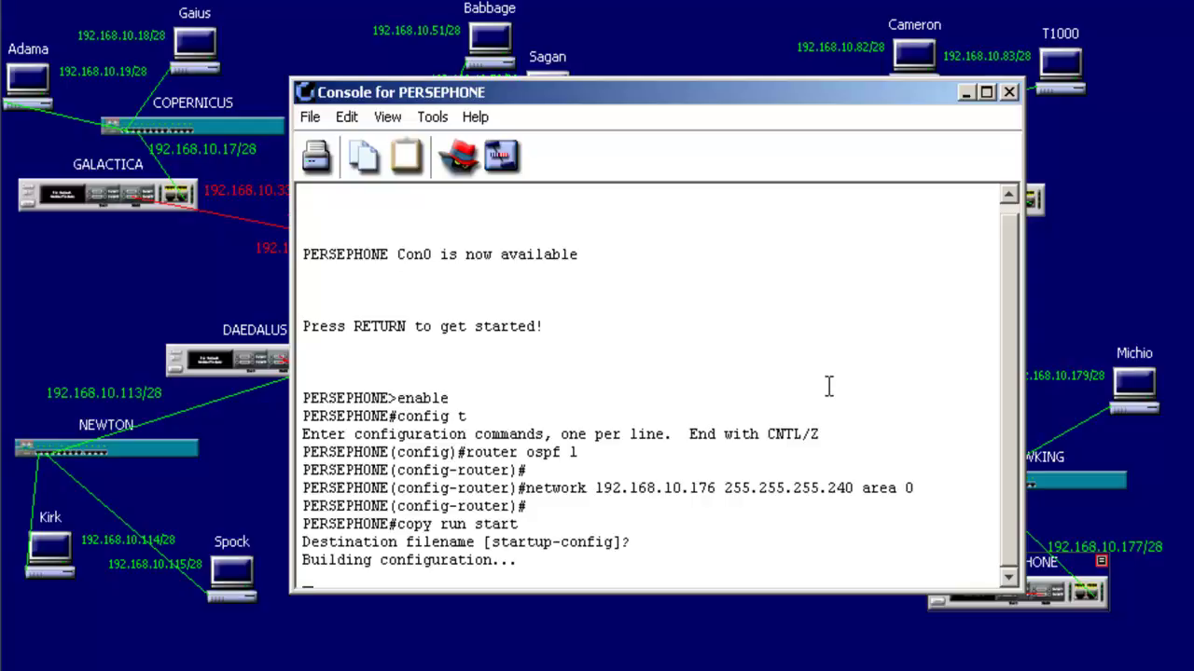
{"action": "type", "text": "exit"}
{"action": "key", "text": "Return"}
{"action": "left_click", "coordinate": [1009, 93]}
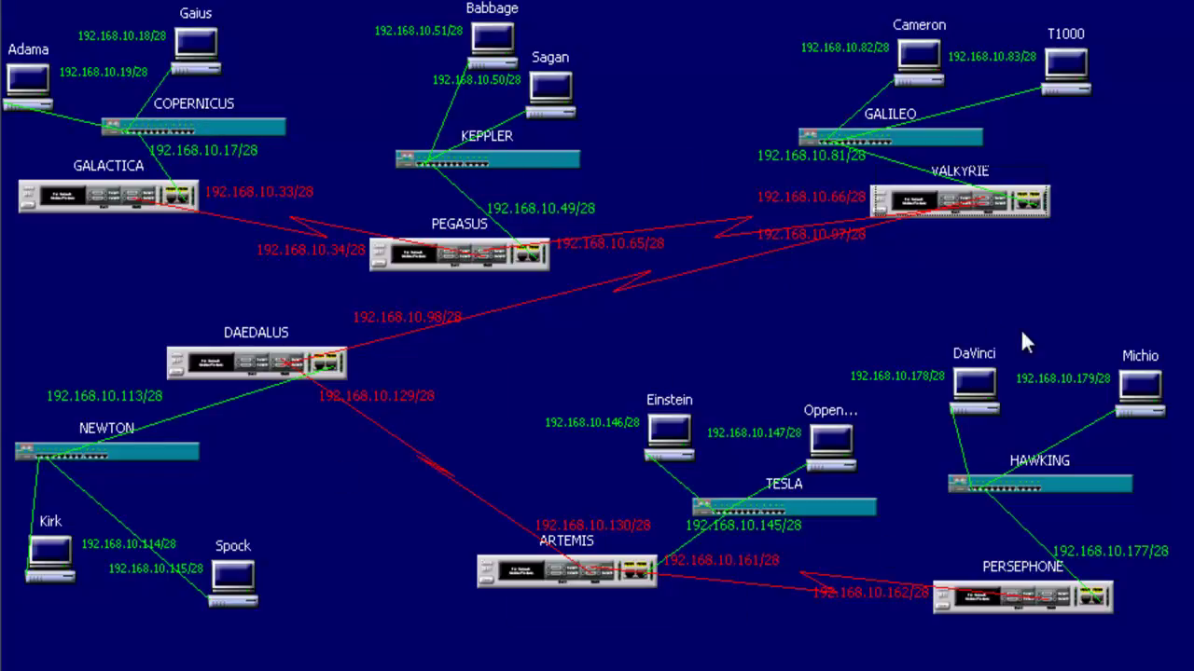
- Open VALKYRIE's console, enter enable mode and run sh ip route to list its 11 subnets
{"action": "double_click", "coordinate": [980, 201]}
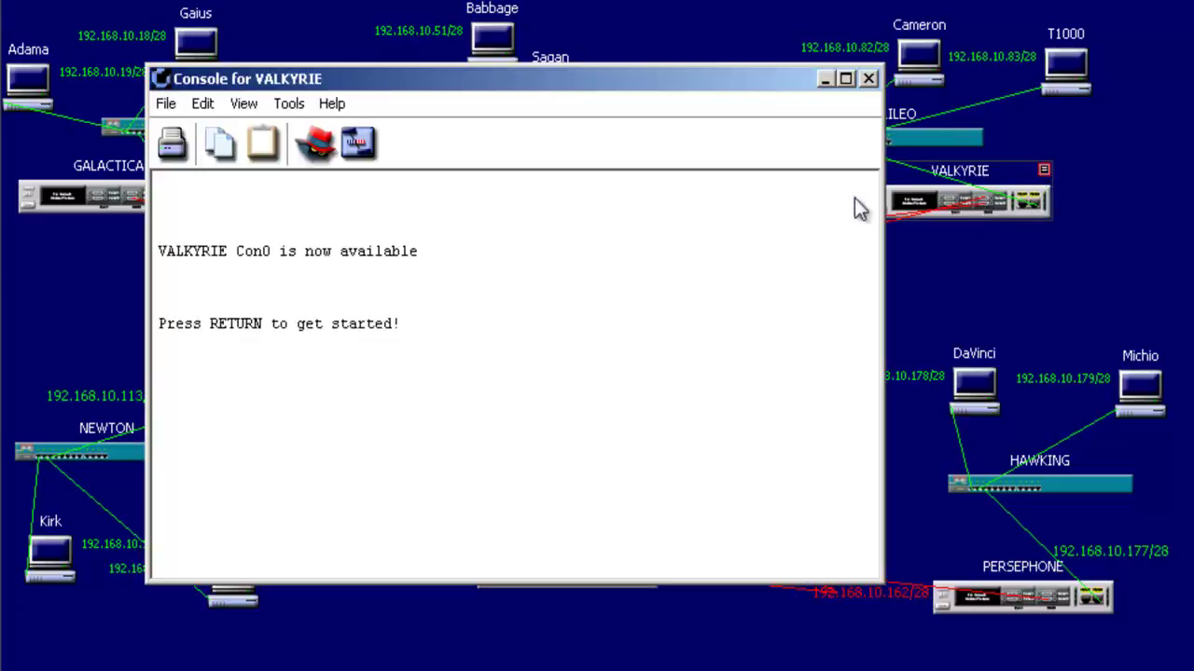
{"action": "key", "text": "Return"}
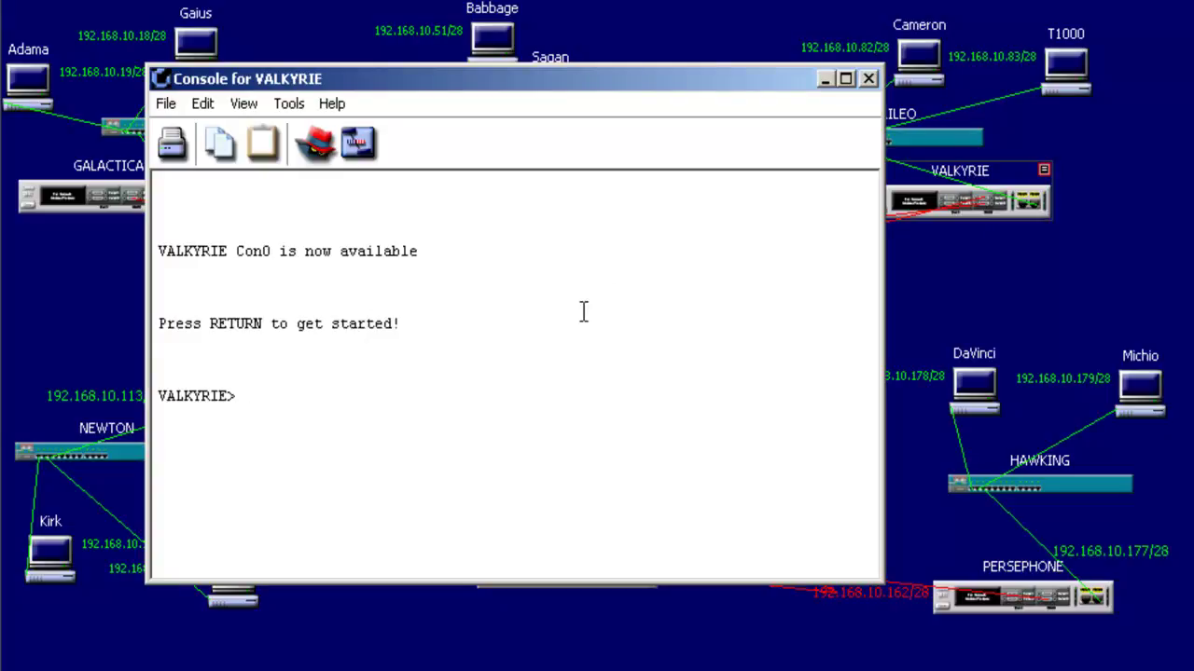
{"action": "type", "text": "enable"}
{"action": "key", "text": "Return"}
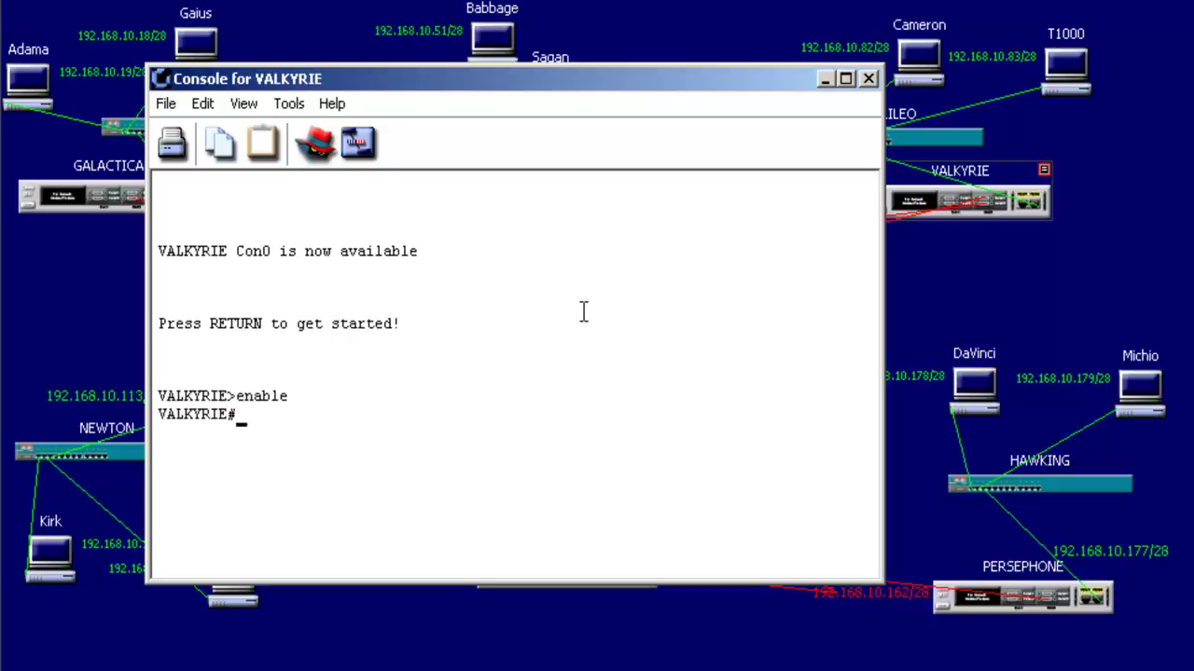
{"action": "type", "text": "sh ip route"}
{"action": "key", "text": "Return"}
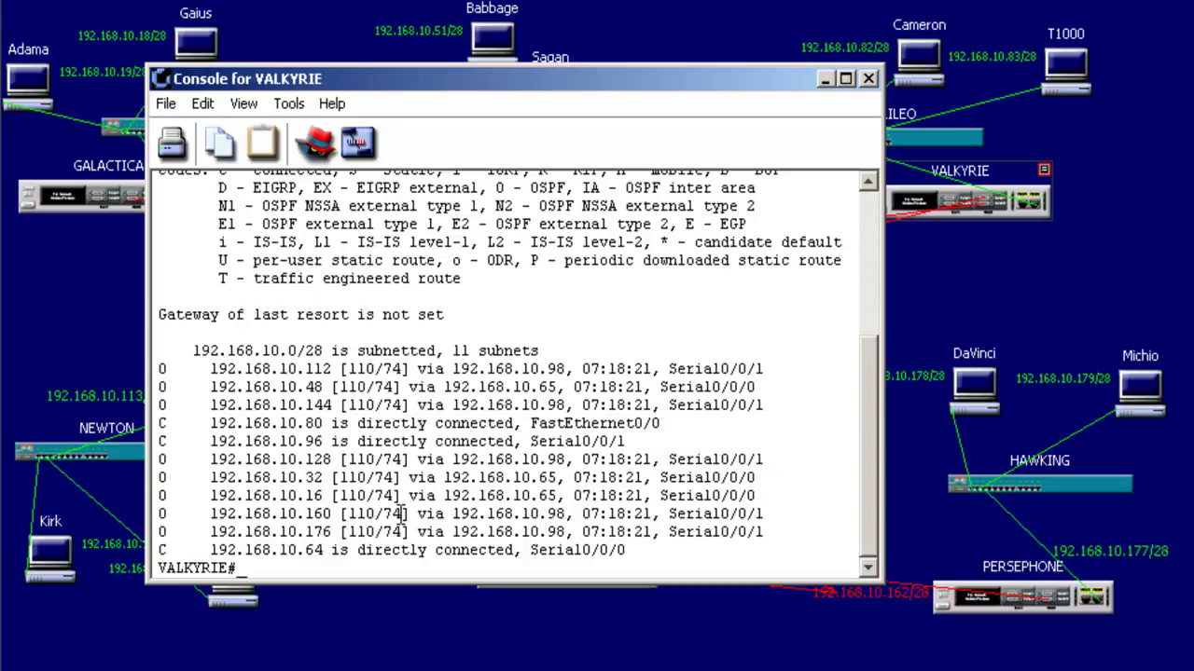
- Turn on OSPF events debugging on VALKYRIE and enlarge the console to watch the hellos
{"action": "type", "text": "debug"}
{"action": "type", "text": "?"}
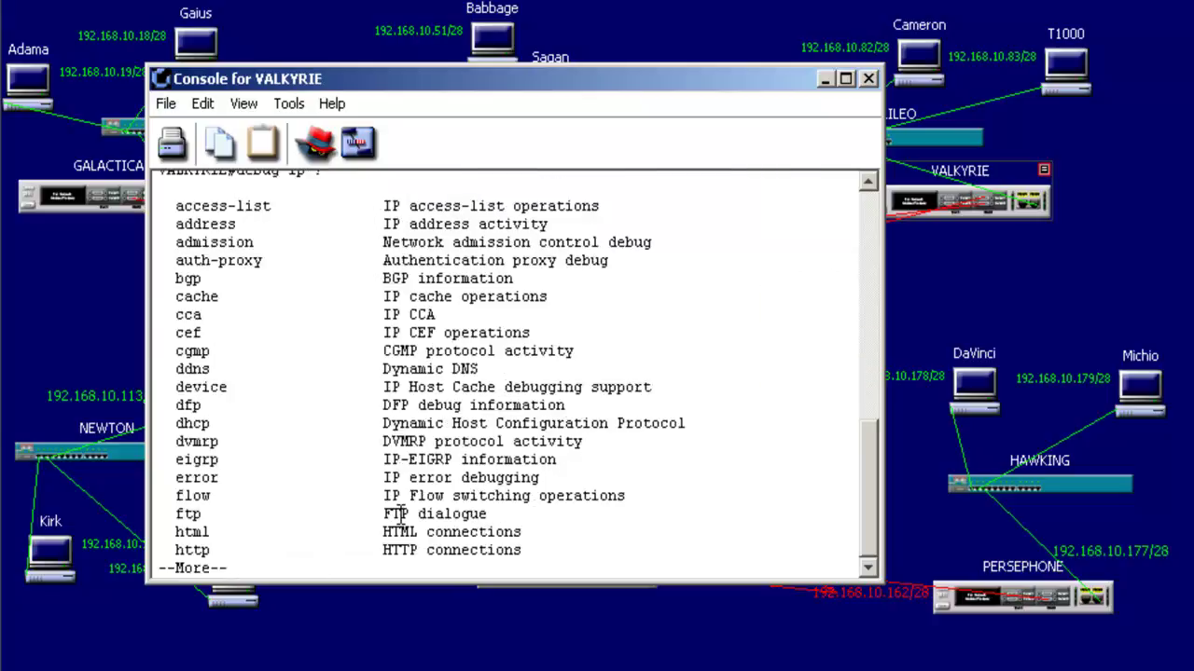
{"action": "key", "text": "space"}
{"action": "key", "text": "space"}
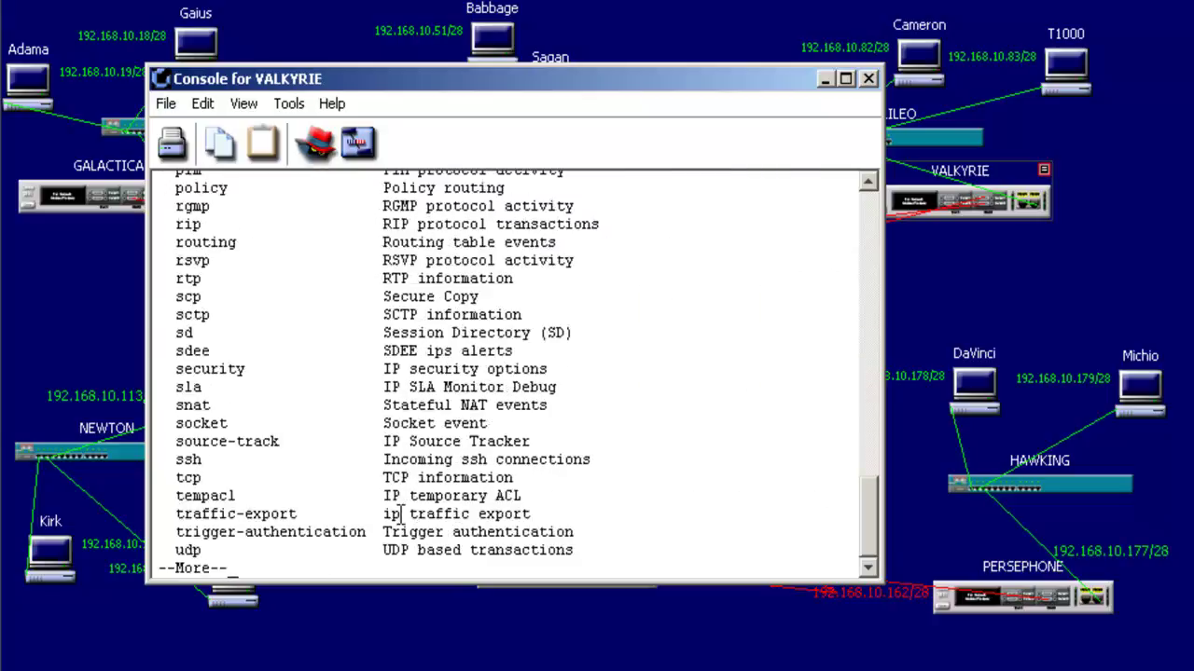
{"action": "key", "text": "space"}
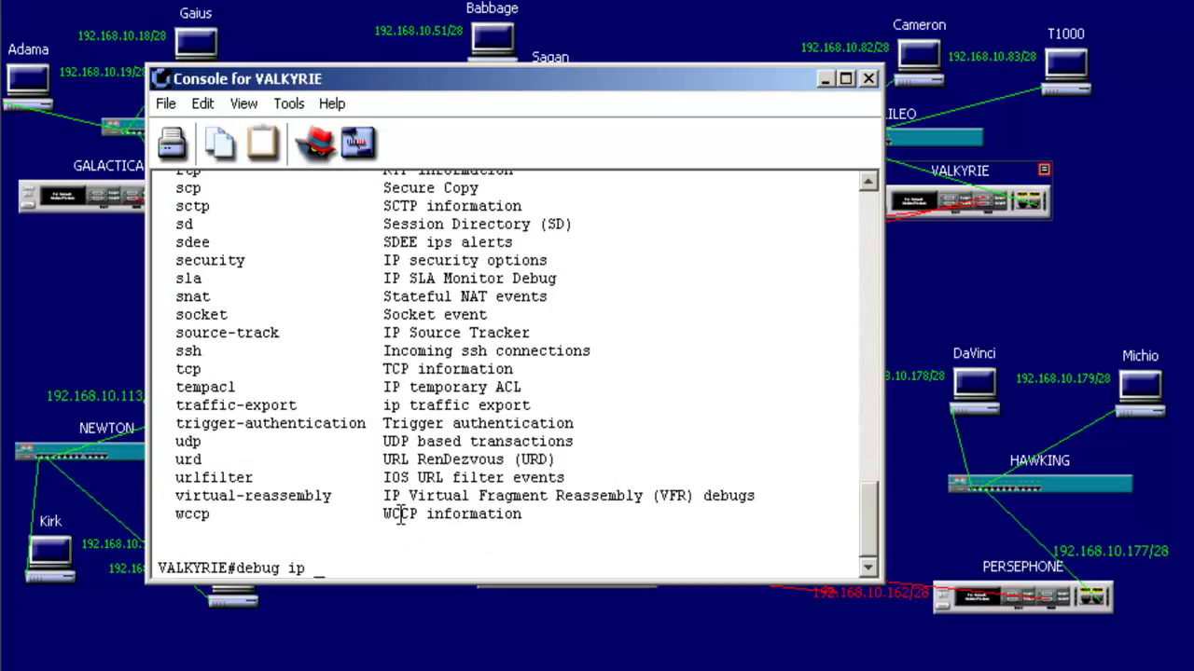
{"action": "type", "text": "ospf events"}
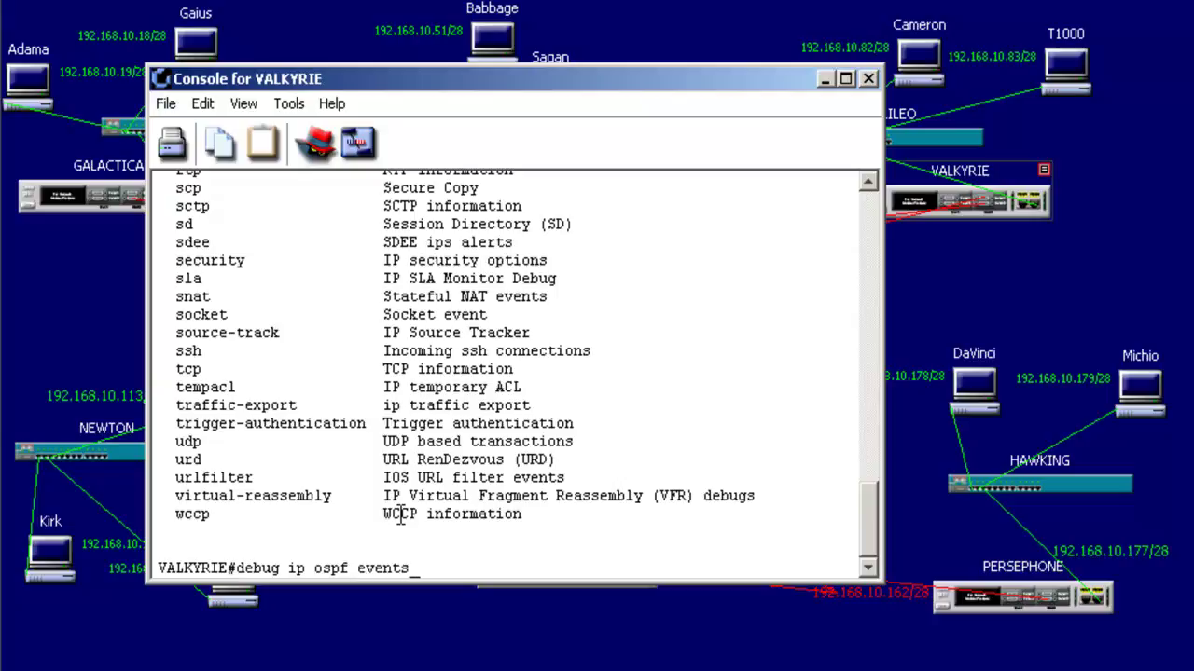
{"action": "key", "text": "Return"}
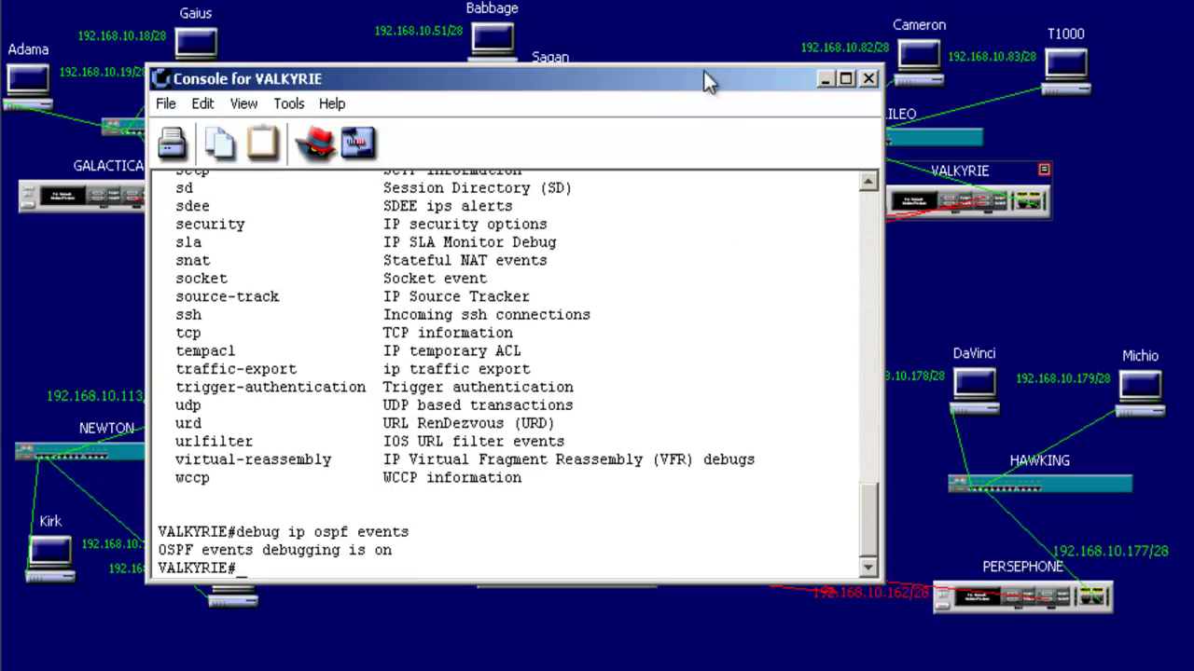
{"action": "left_click_drag", "start_coordinate": [722, 77], "coordinate": [636, 23]}
{"action": "left_click_drag", "start_coordinate": [797, 526], "coordinate": [868, 617]}
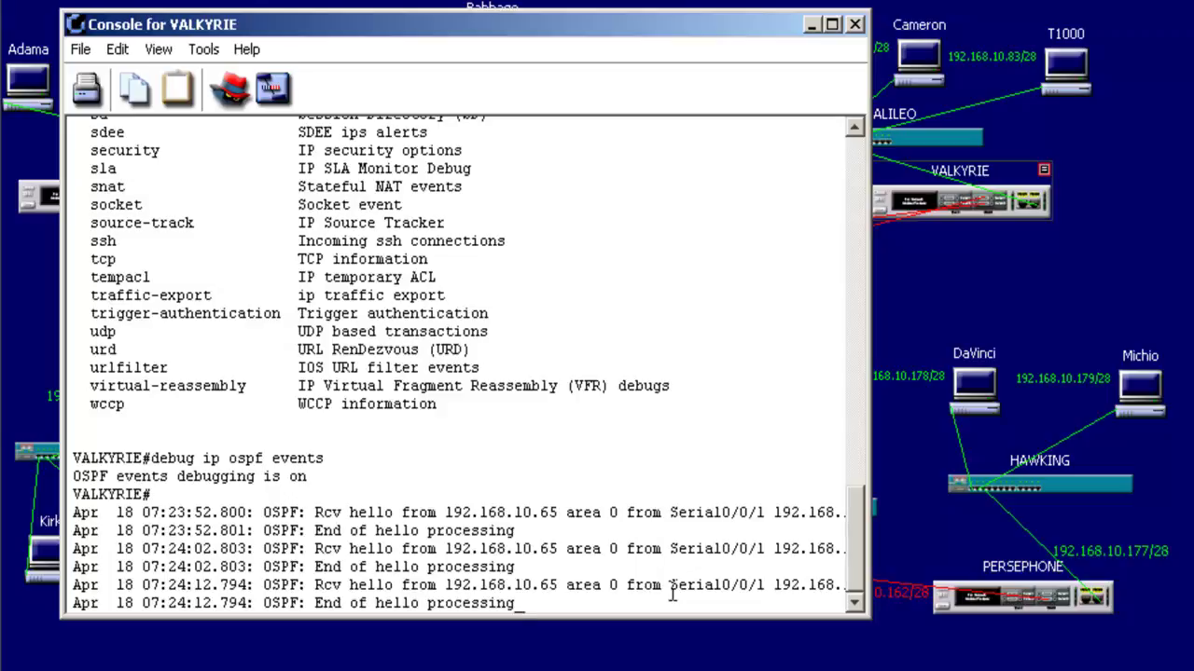
- Switch off all debugging with undebug all and exit the VALKYRIE session
{"action": "key", "text": "Return"}
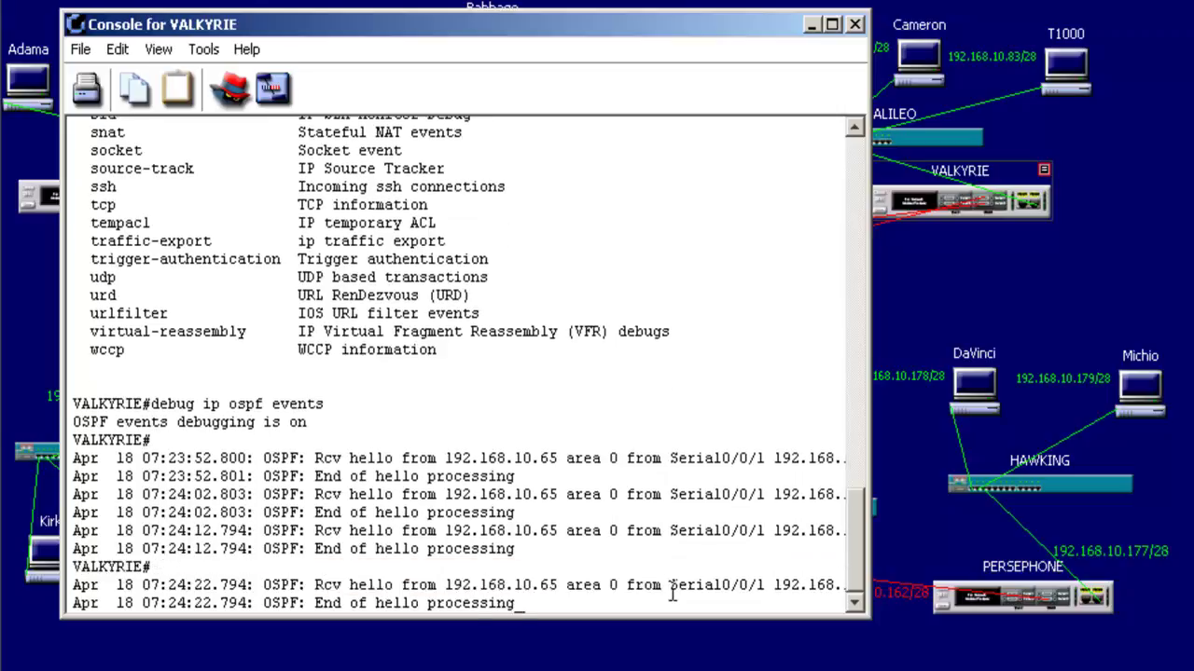
{"action": "key", "text": "Return"}
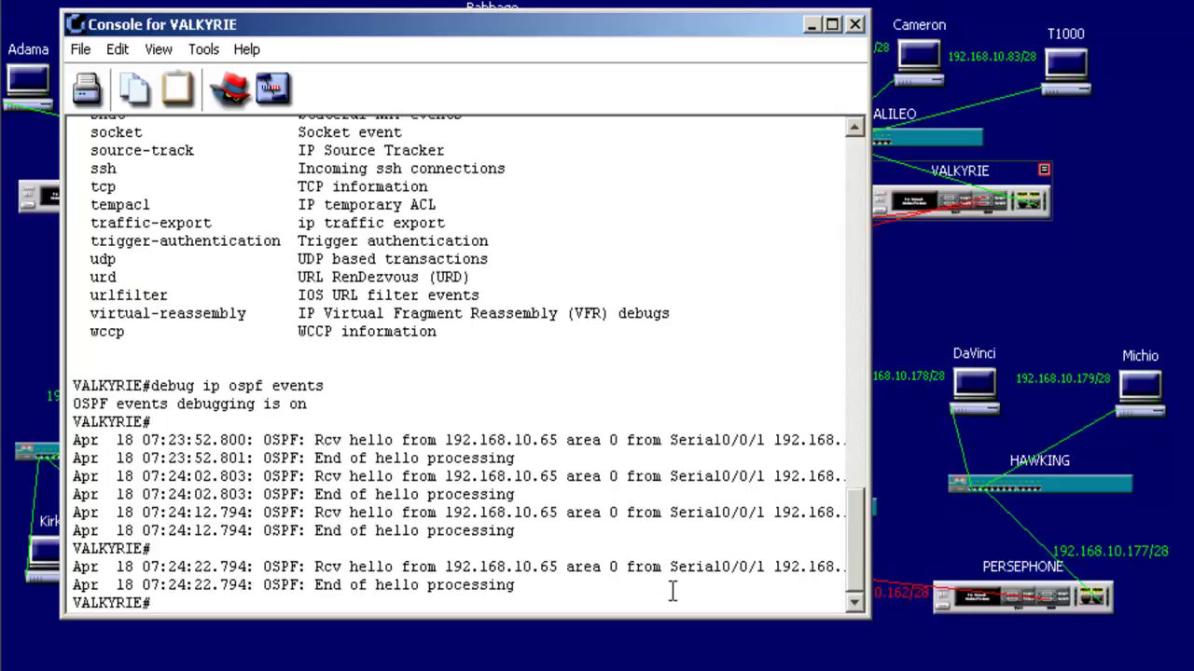
{"action": "type", "text": "undebug all"}
{"action": "key", "text": "Return"}
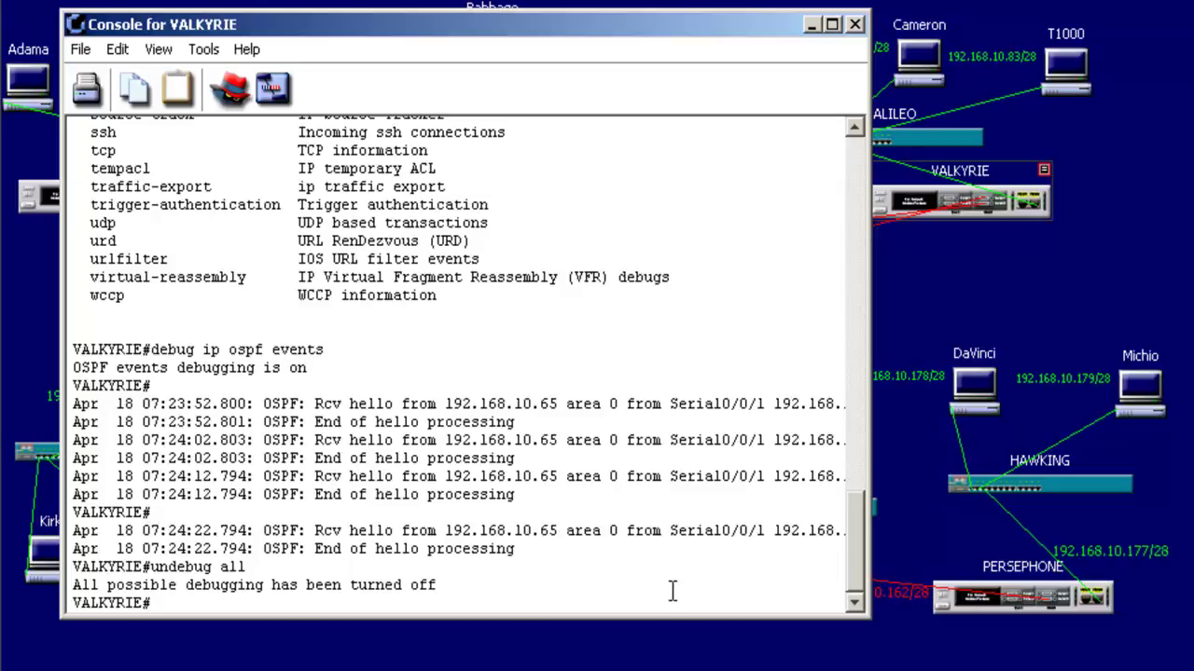
{"action": "type", "text": "exit"}
{"action": "key", "text": "Return"}
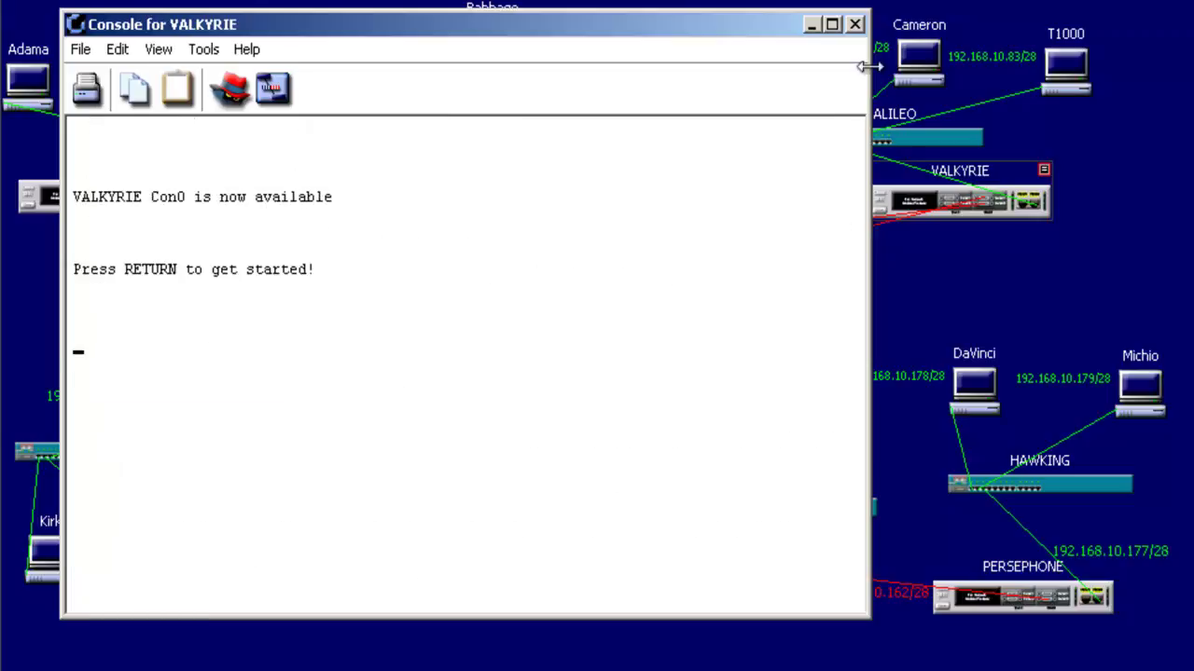
- Close VALKYRIE's console, open Gaius's console and ping 192.168.10.34 successfully
{"action": "left_click", "coordinate": [855, 26]}
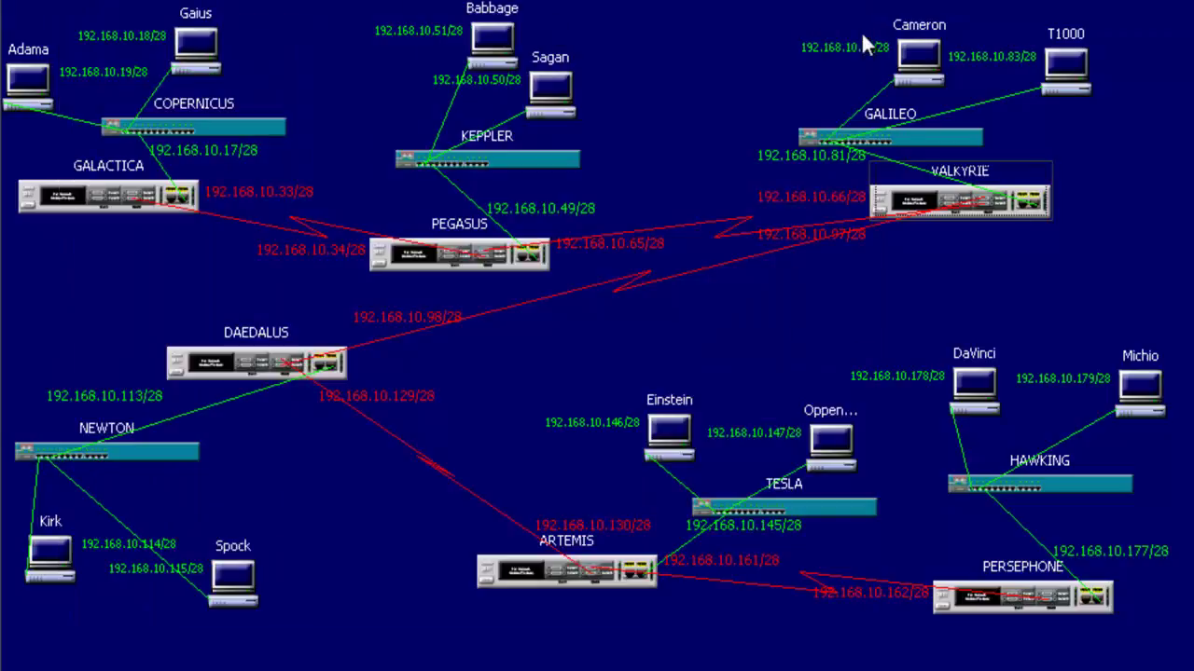
{"action": "double_click", "coordinate": [192, 66]}
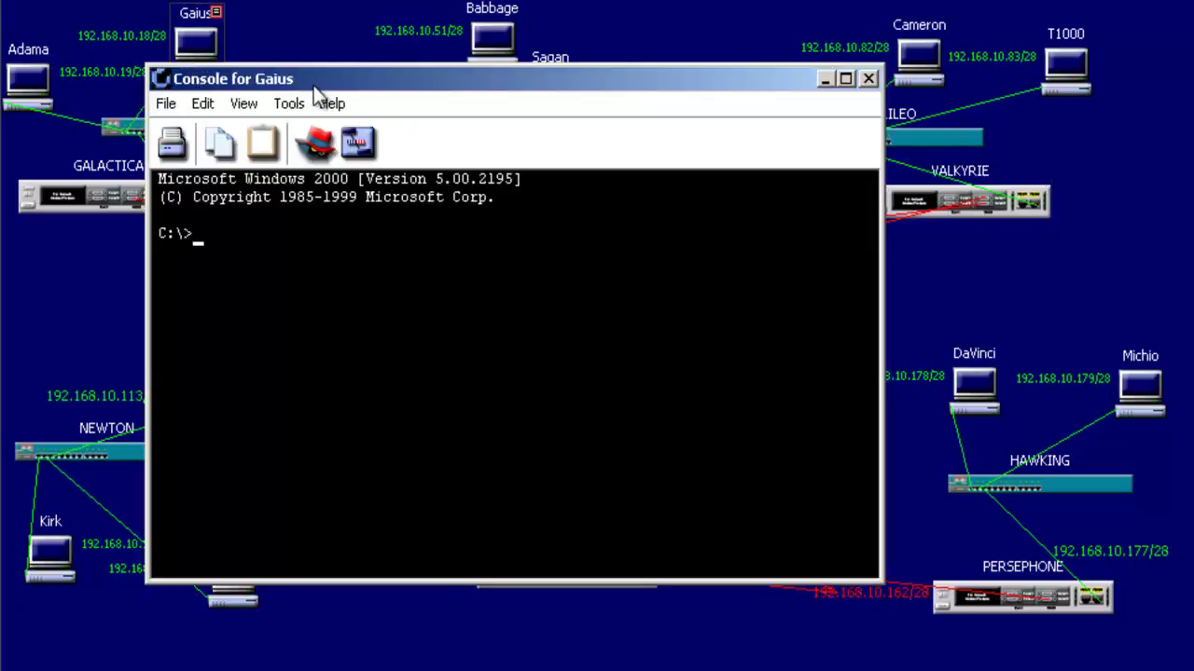
{"action": "left_click_drag", "start_coordinate": [576, 65], "coordinate": [815, 55]}
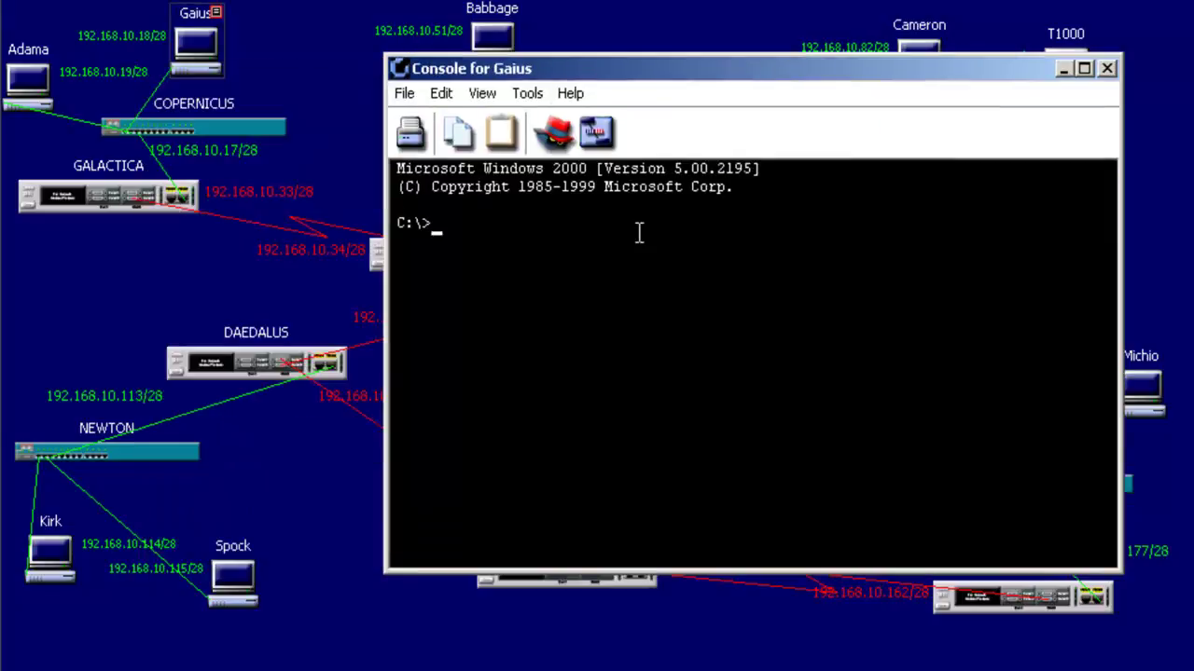
{"action": "type", "text": "ping"}
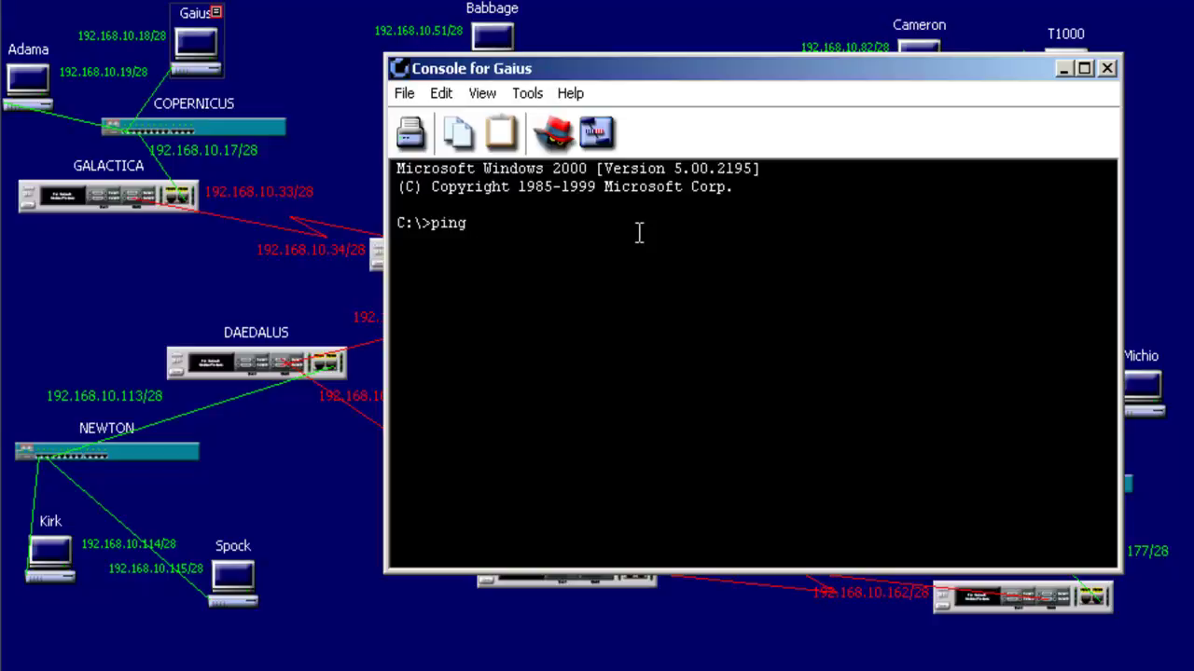
{"action": "type", "text": "192.168.10.34"}
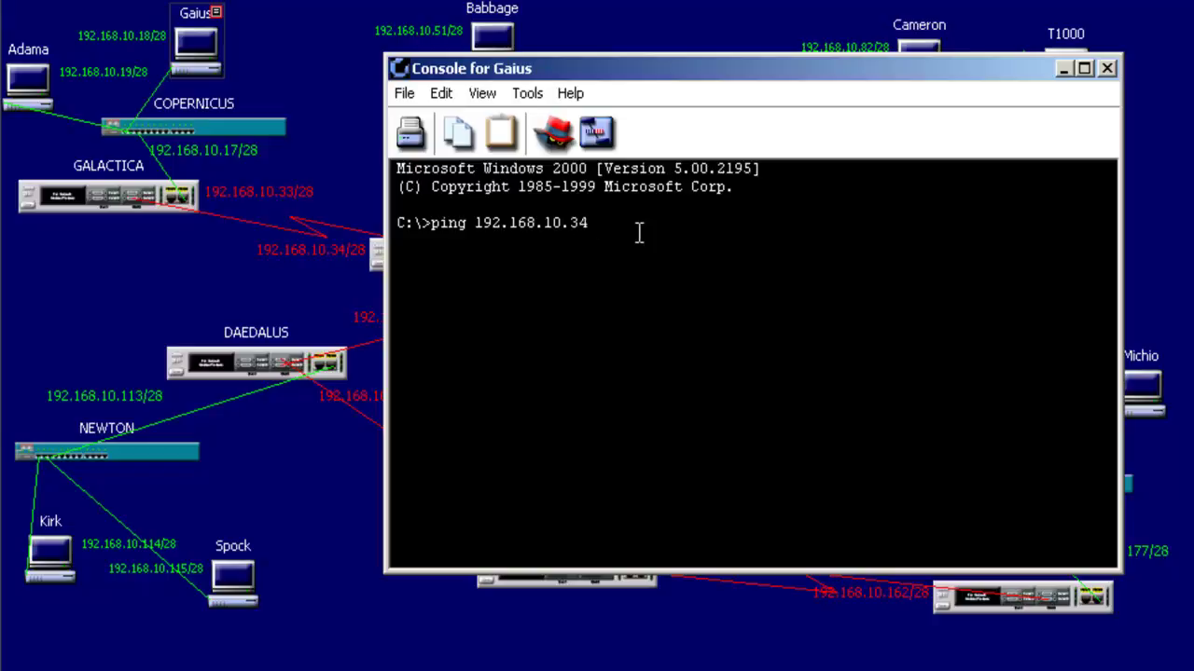
{"action": "key", "text": "Return"}
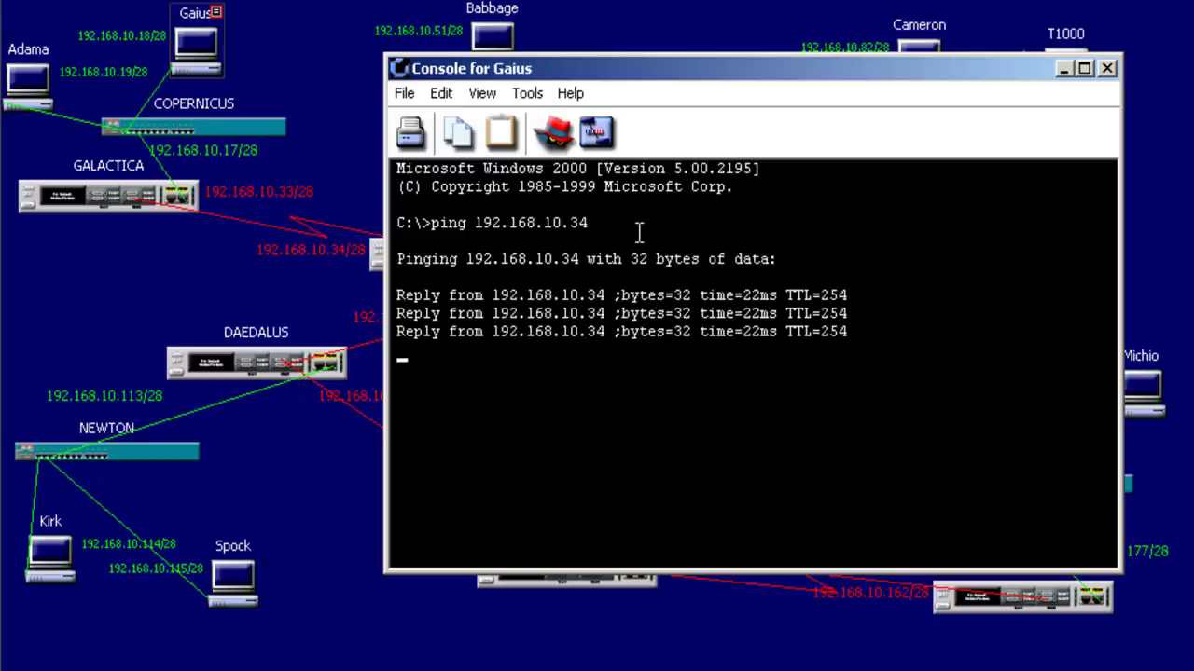
- Ping 192.168.10.52 from Gaius, which times out with 100% loss
{"action": "left_click_drag", "start_coordinate": [712, 83], "coordinate": [551, 391]}
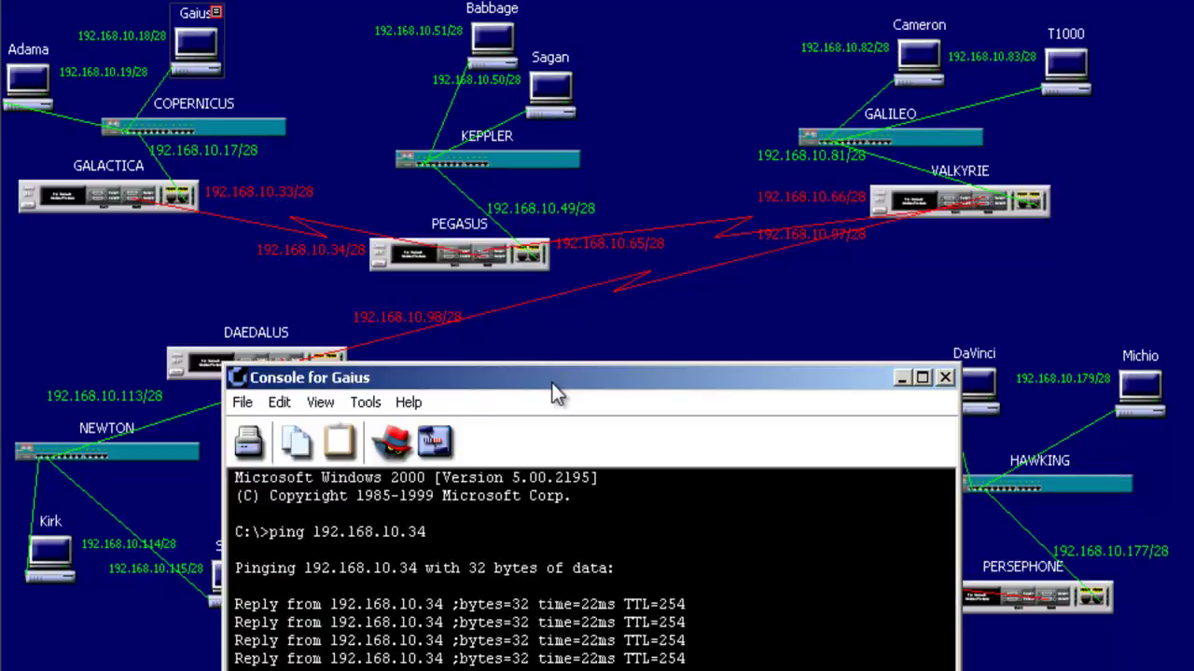
{"action": "left_click_drag", "start_coordinate": [522, 378], "coordinate": [490, 55]}
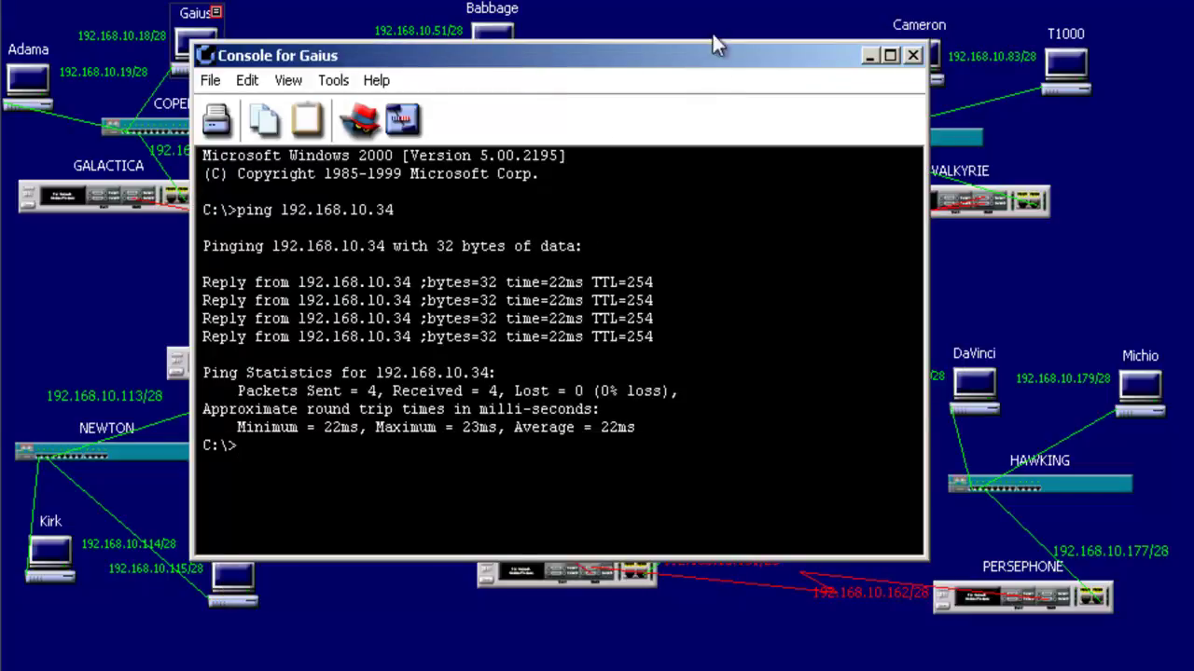
{"action": "left_click_drag", "start_coordinate": [714, 54], "coordinate": [677, 87]}
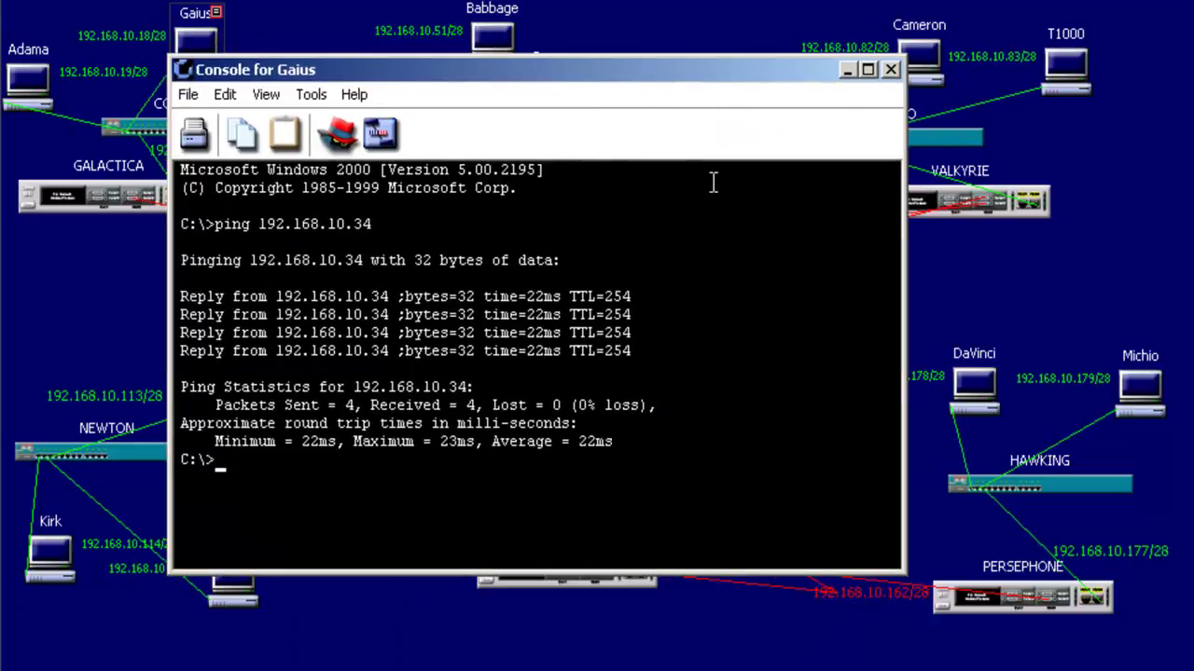
{"action": "key", "text": "Up"}
{"action": "key", "text": "BackSpace"}
{"action": "key", "text": "BackSpace"}
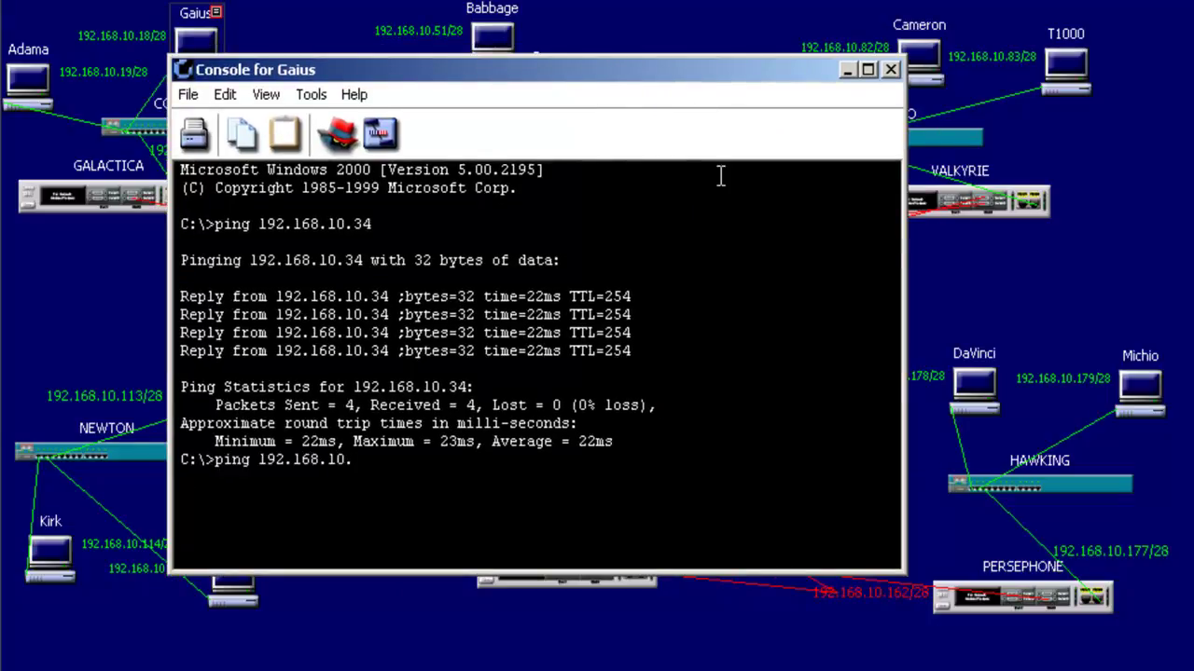
{"action": "type", "text": "52"}
{"action": "key", "text": "Return"}
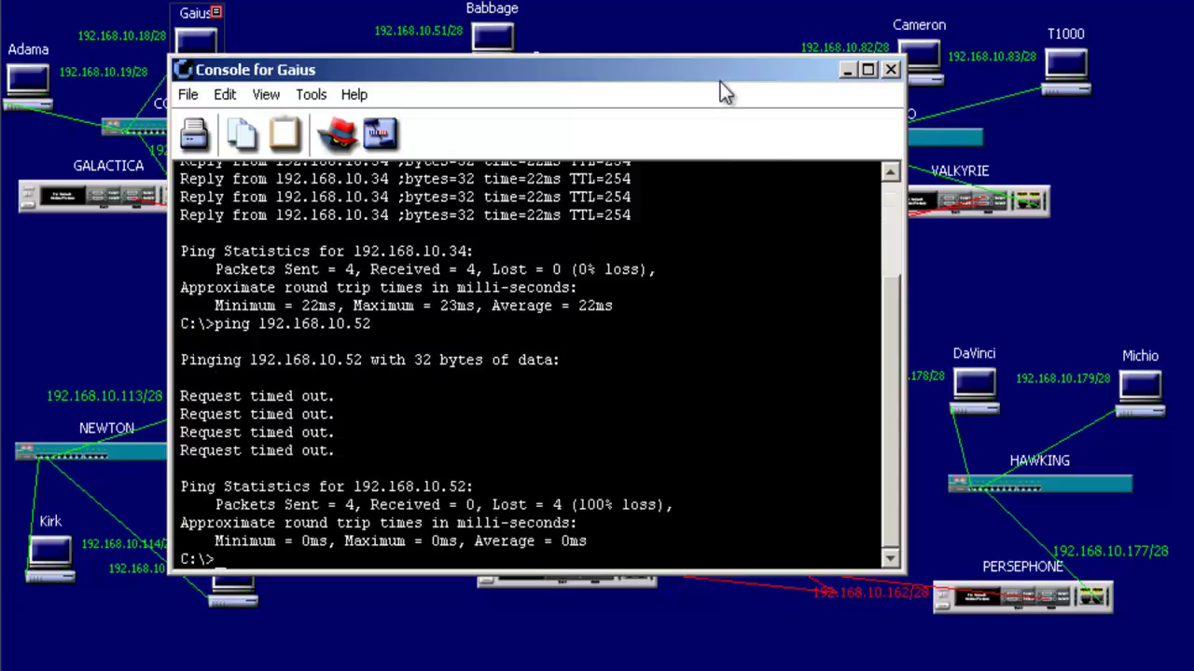
- Ping 192.168.10.49, .50 and .51 from Gaius, each replying with 0% loss
{"action": "left_click_drag", "start_coordinate": [711, 71], "coordinate": [907, 287]}
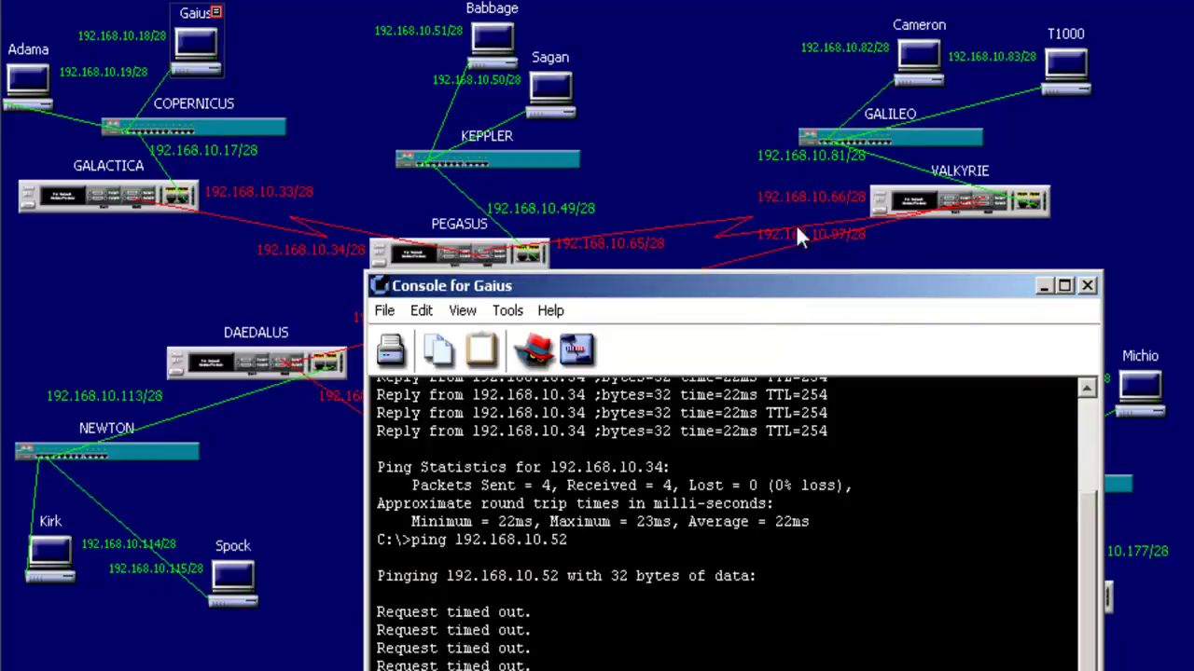
{"action": "left_click_drag", "start_coordinate": [752, 285], "coordinate": [712, 101]}
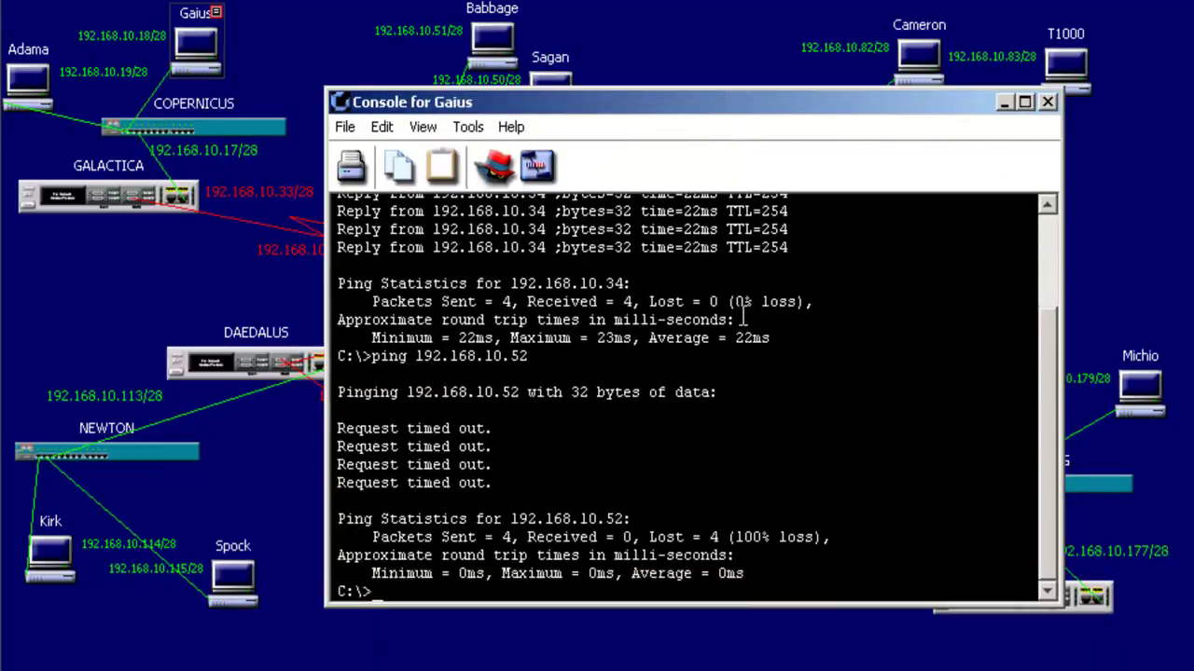
{"action": "key", "text": "Up"}
{"action": "key", "text": "BackSpace"}
{"action": "key", "text": "BackSpace"}
{"action": "type", "text": "49"}
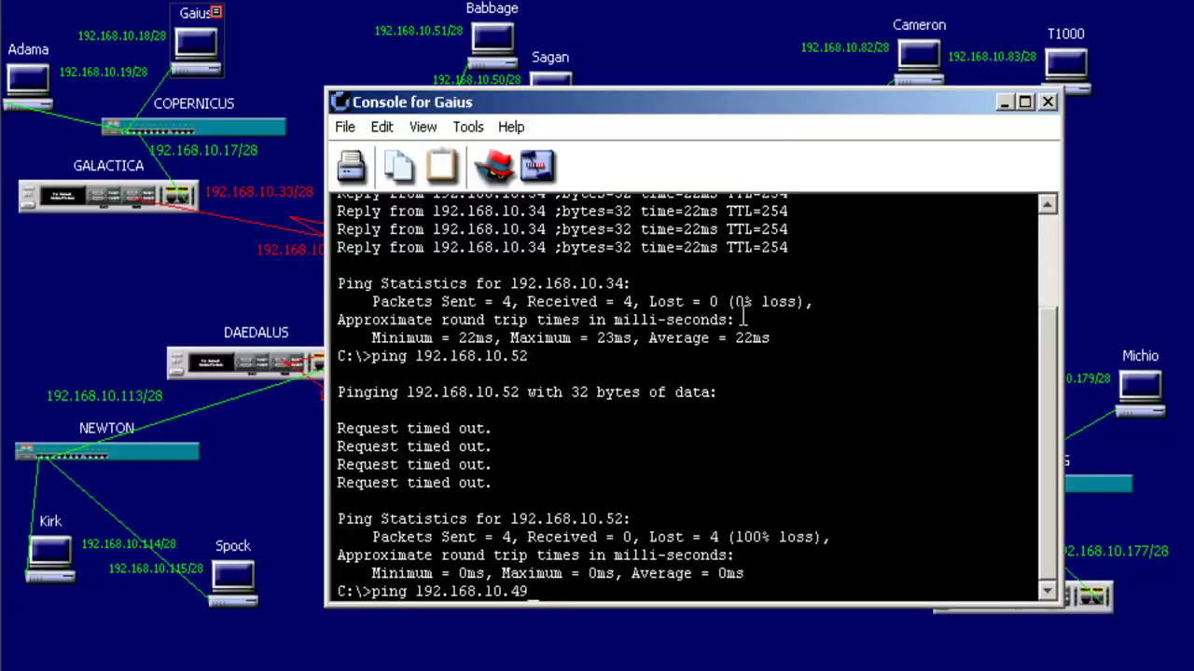
{"action": "key", "text": "Return"}
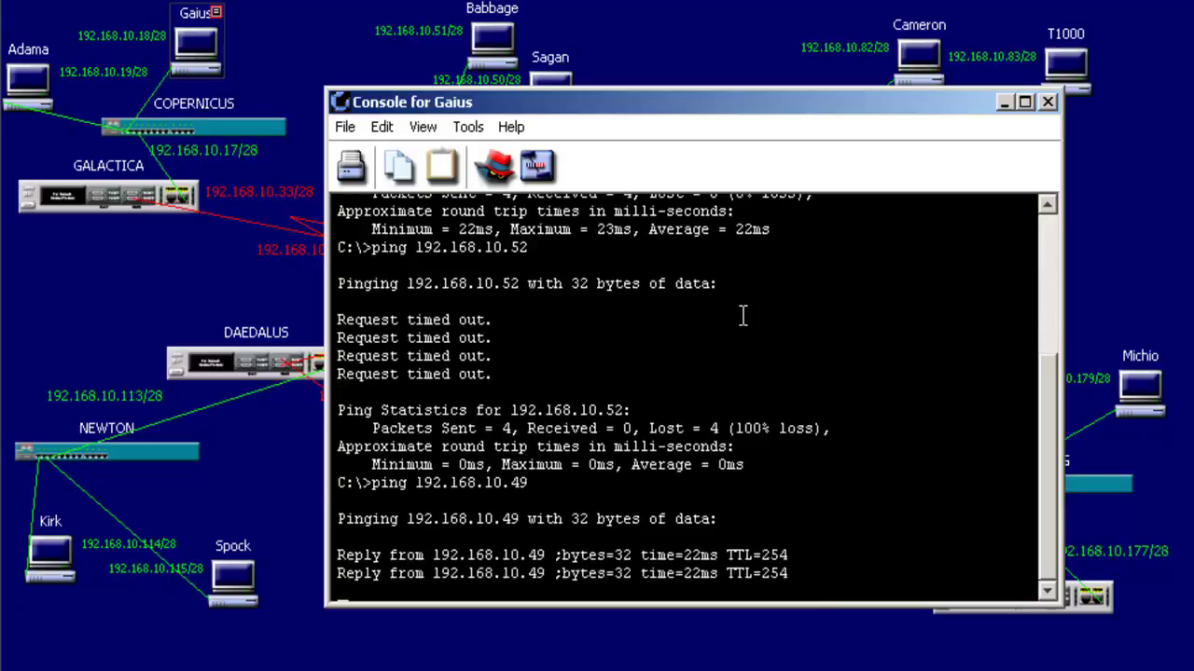
{"action": "key", "text": "Up"}
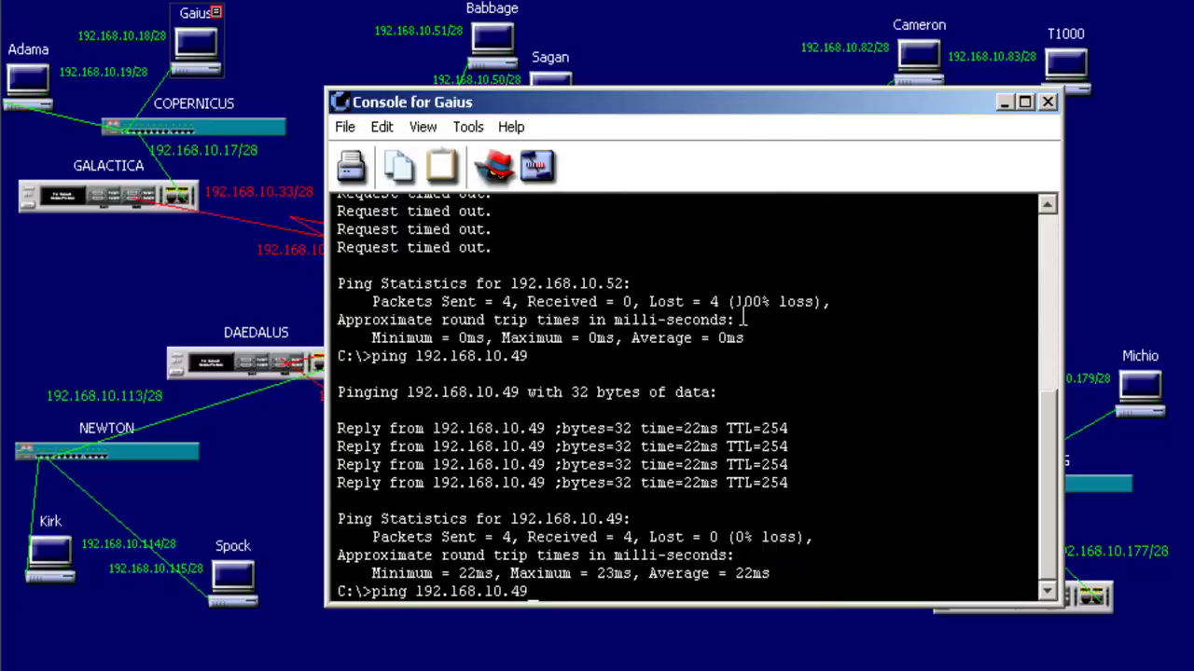
{"action": "key", "text": "BackSpace"}
{"action": "key", "text": "BackSpace"}
{"action": "type", "text": "50"}
{"action": "key", "text": "Return"}
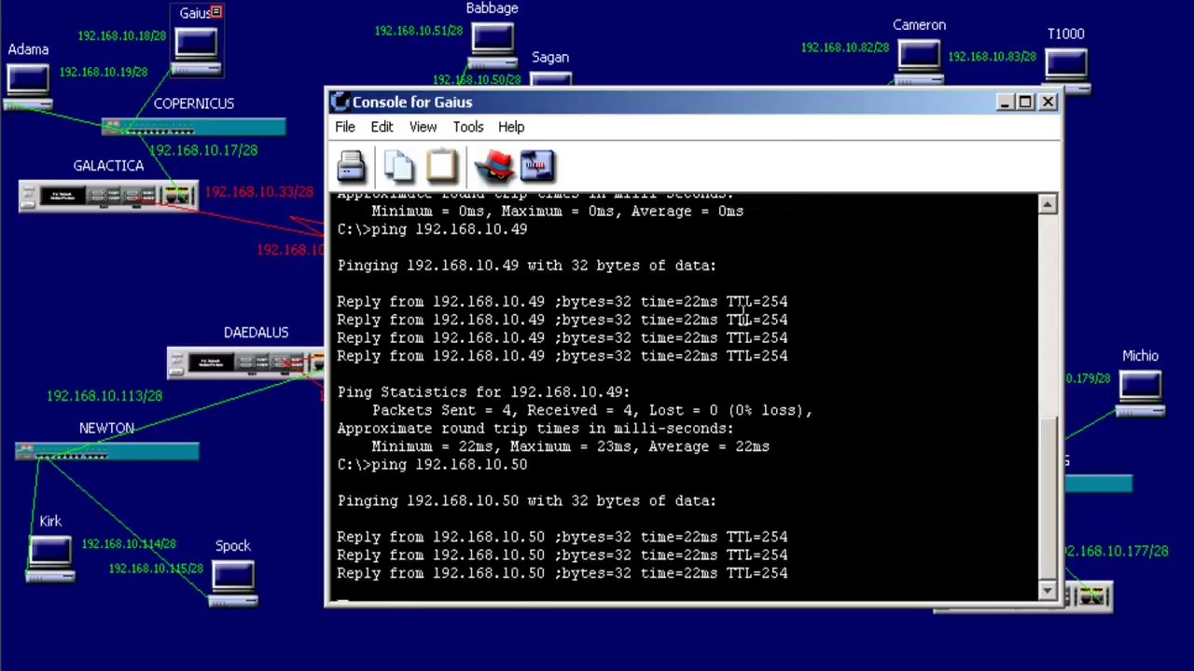
{"action": "key", "text": "Up"}
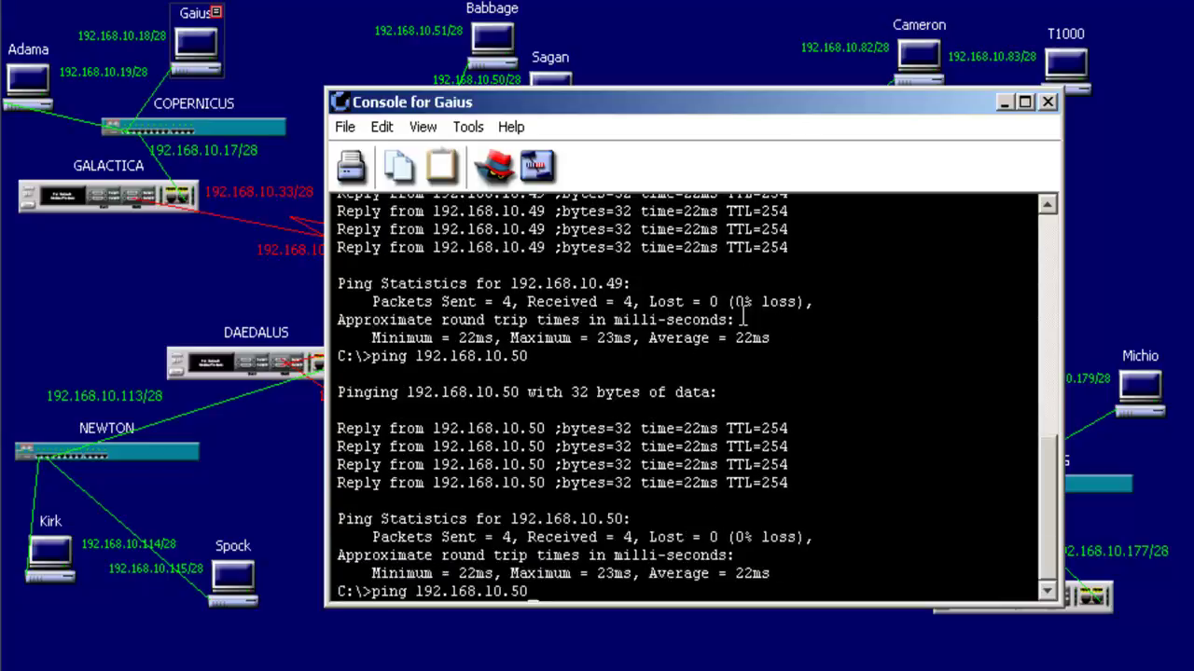
{"action": "key", "text": "BackSpace"}
{"action": "type", "text": "1"}
{"action": "key", "text": "Return"}
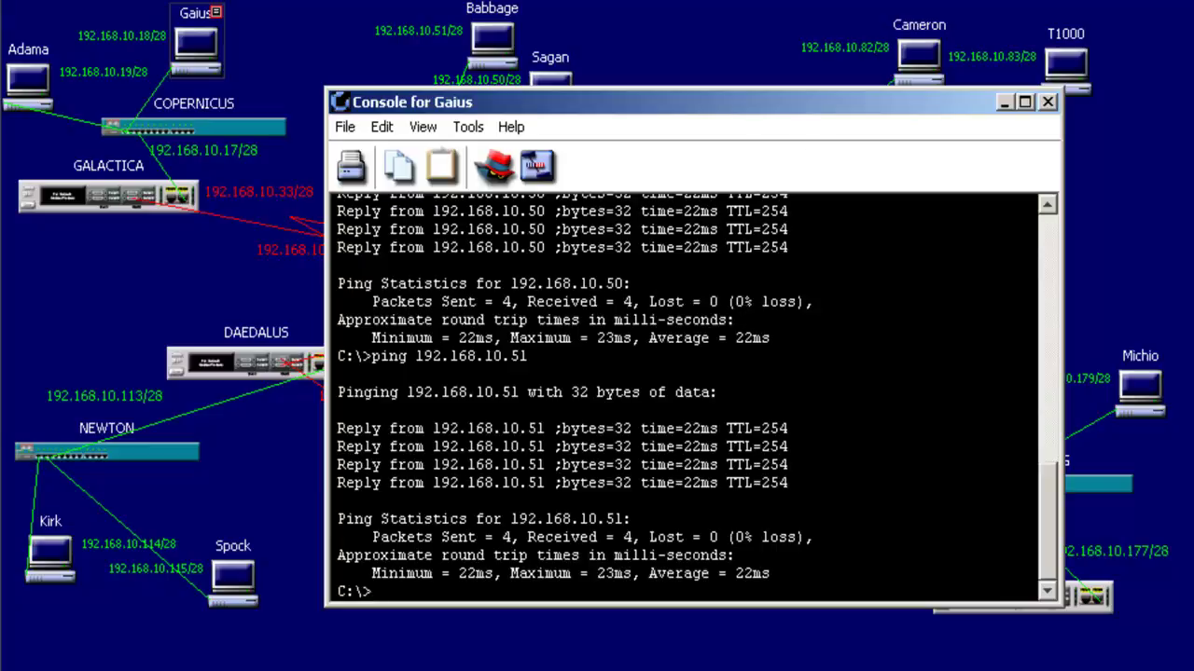
- Ping 192.168.10.65 and .66 from Gaius and confirm replies
{"action": "left_click_drag", "start_coordinate": [902, 114], "coordinate": [677, 50]}
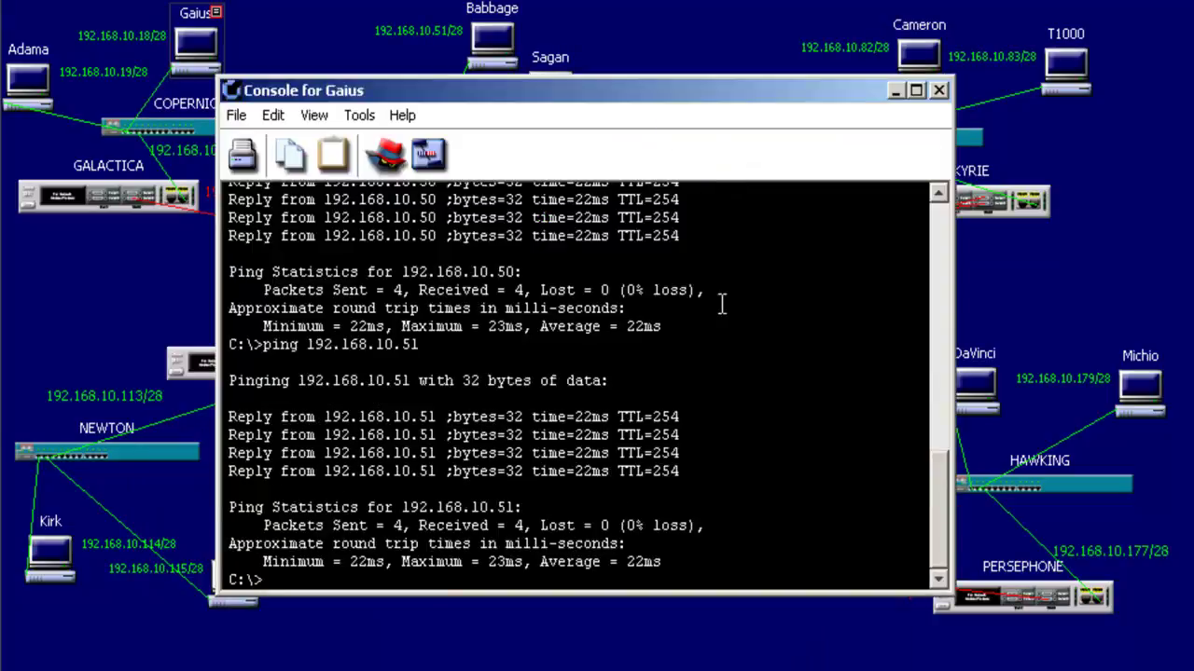
{"action": "key", "text": "Up"}
{"action": "key", "text": "BackSpace"}
{"action": "key", "text": "BackSpace"}
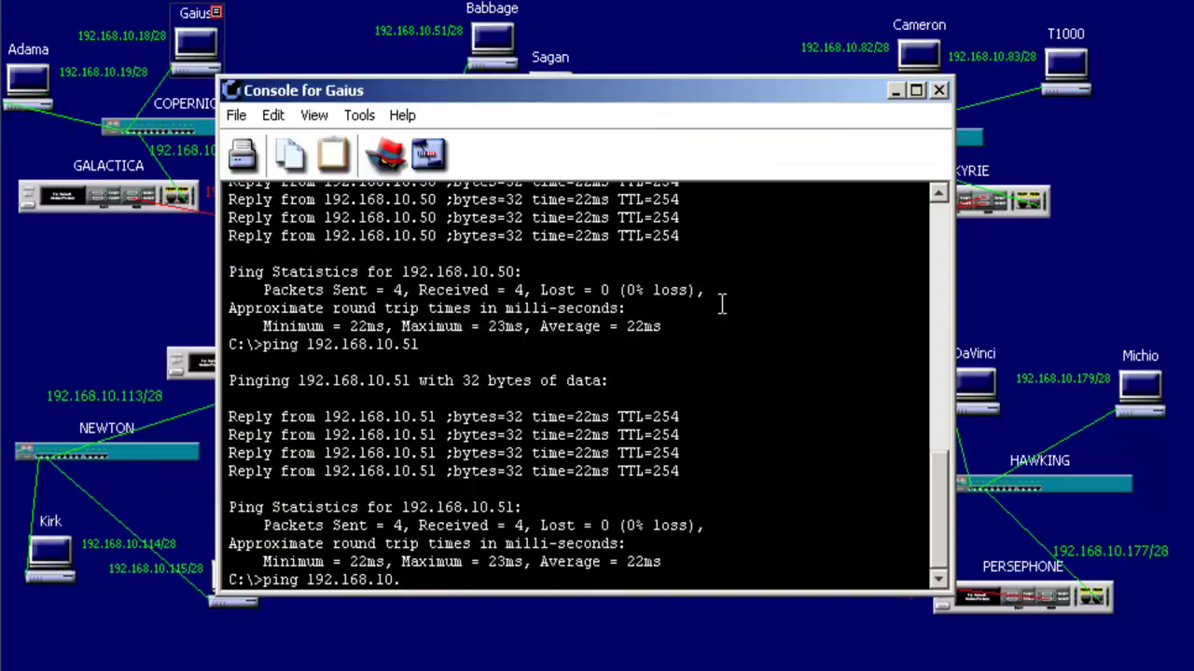
{"action": "type", "text": "65"}
{"action": "key", "text": "Return"}
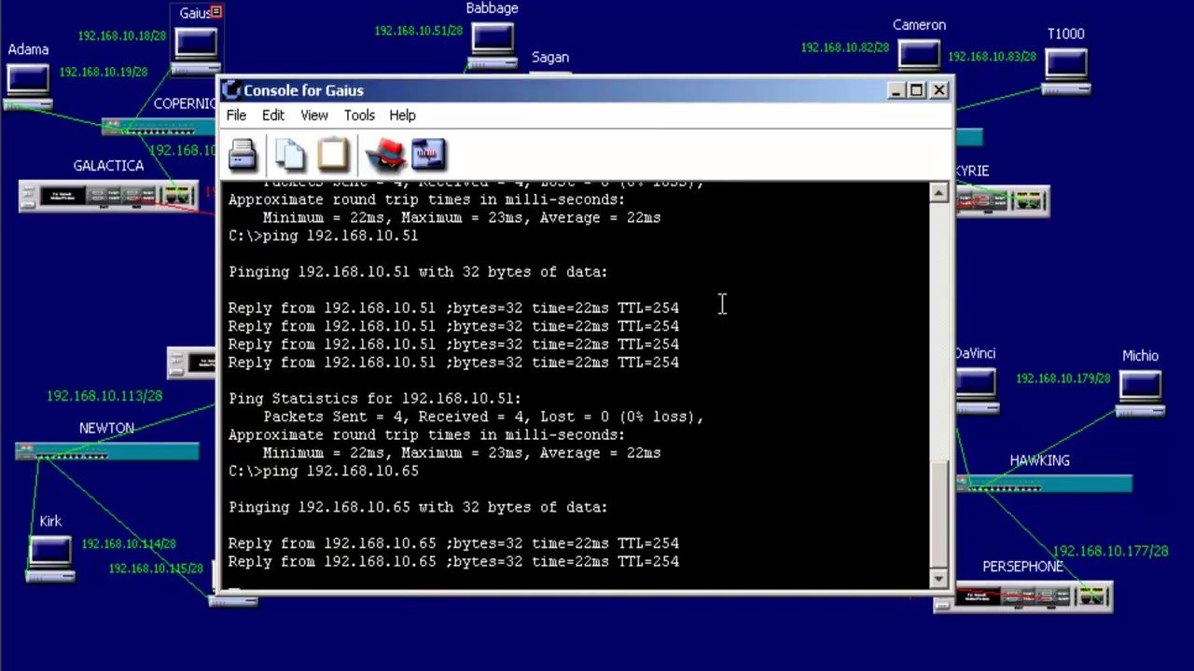
{"action": "key", "text": "Up"}
{"action": "key", "text": "BackSpace"}
{"action": "type", "text": "68.10.66"}
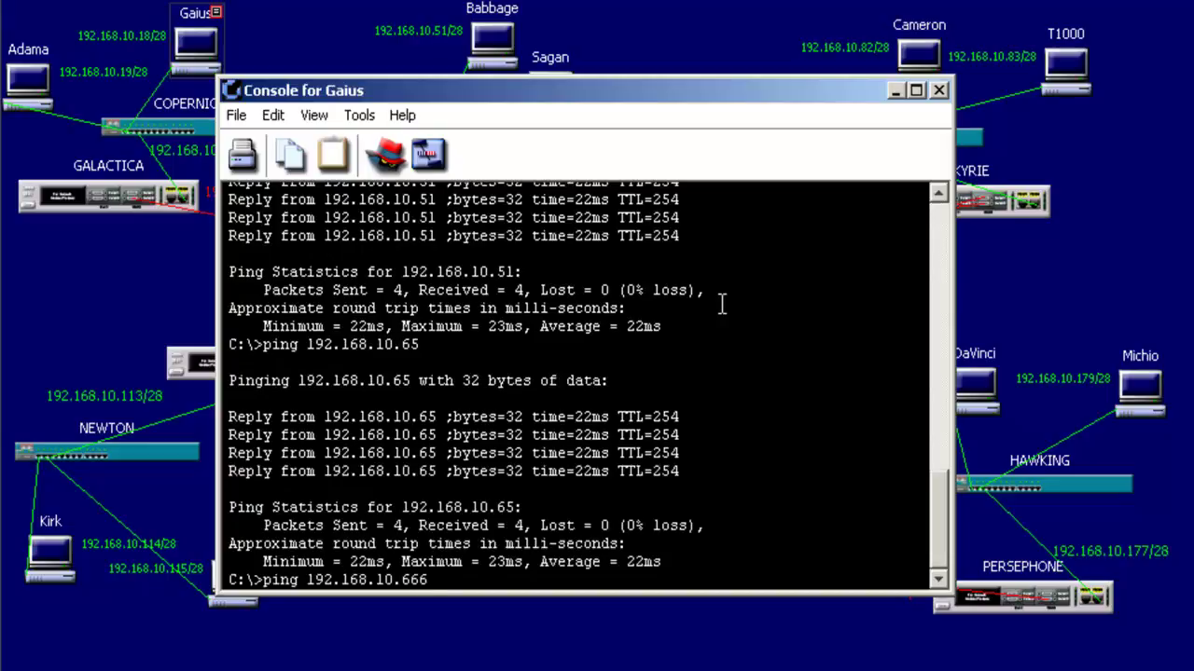
{"action": "key", "text": "Return"}
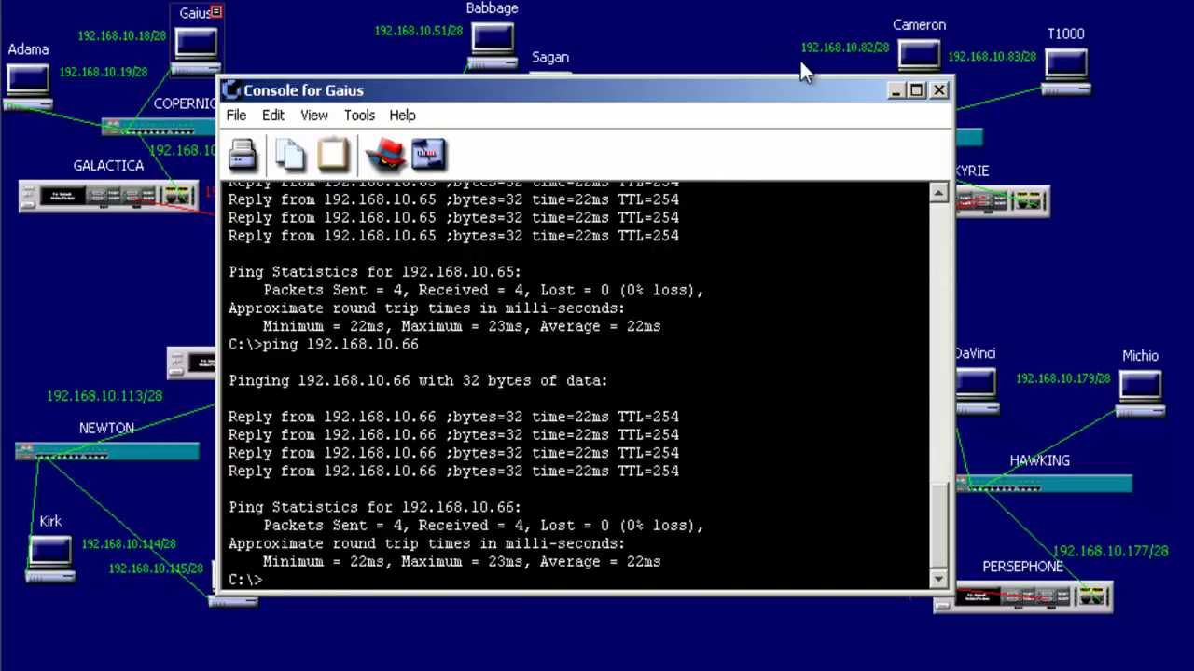
- Ping 192.168.10.81, .82 and .83 from Gaius, all succeeding with 0% loss
{"action": "left_click_drag", "start_coordinate": [802, 94], "coordinate": [566, 482]}
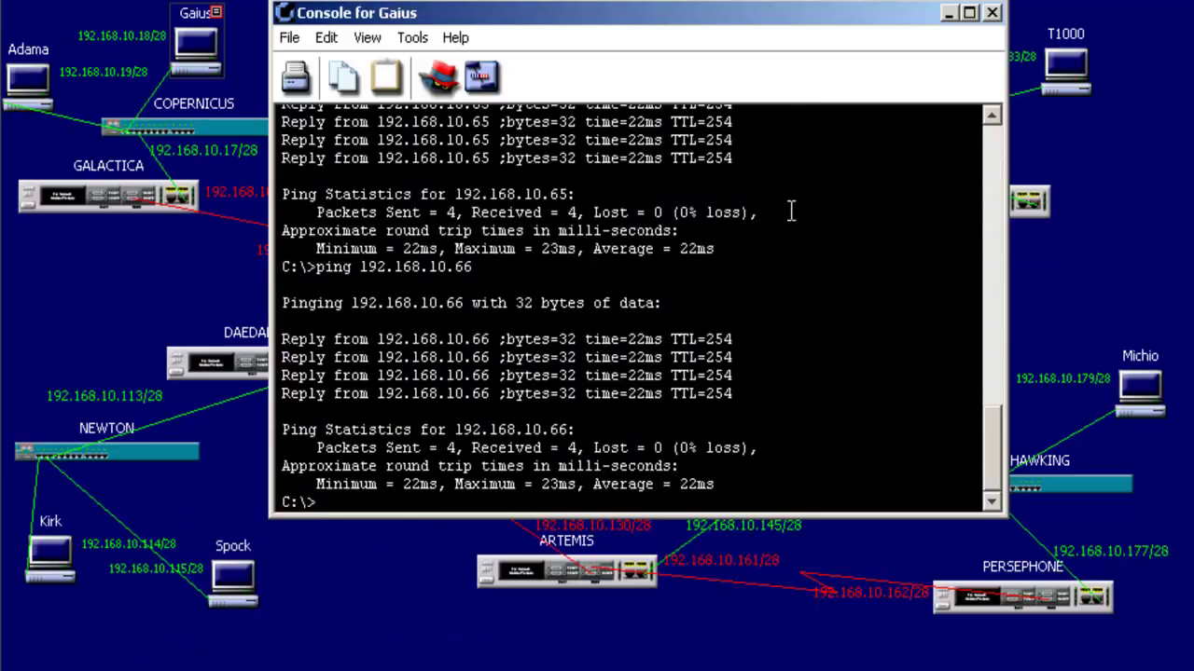
{"action": "key", "text": "Up"}
{"action": "key", "text": "BackSpace"}
{"action": "key", "text": "BackSpace"}
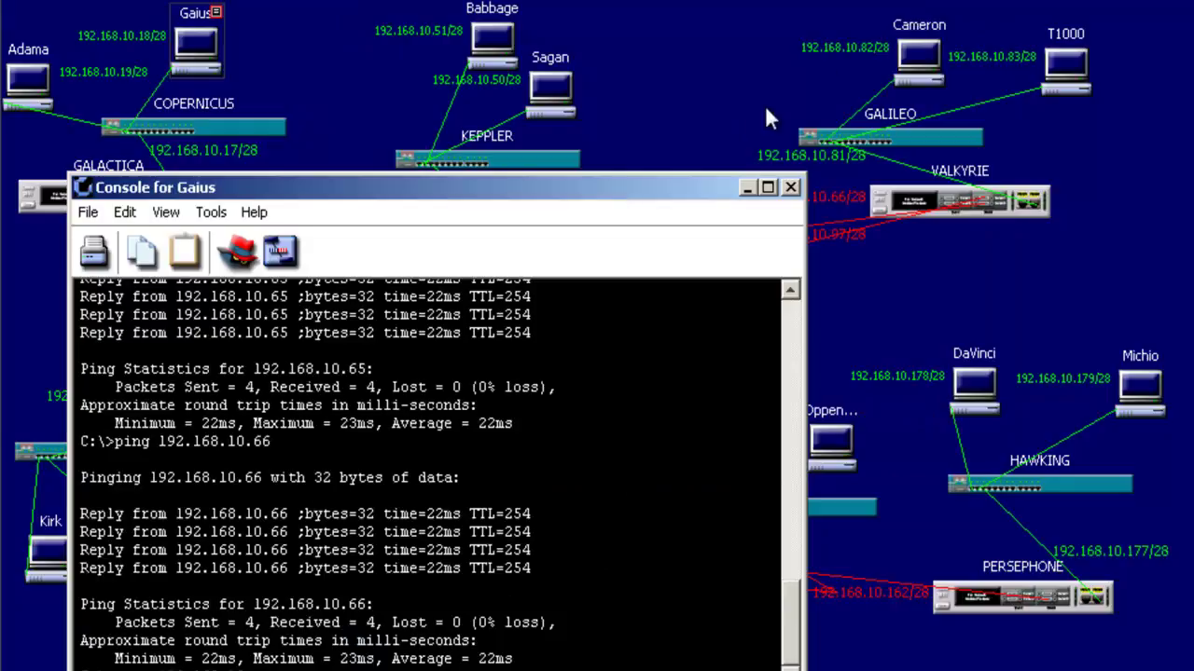
{"action": "left_click_drag", "start_coordinate": [820, 60], "coordinate": [843, 41]}
{"action": "type", "text": "65"}
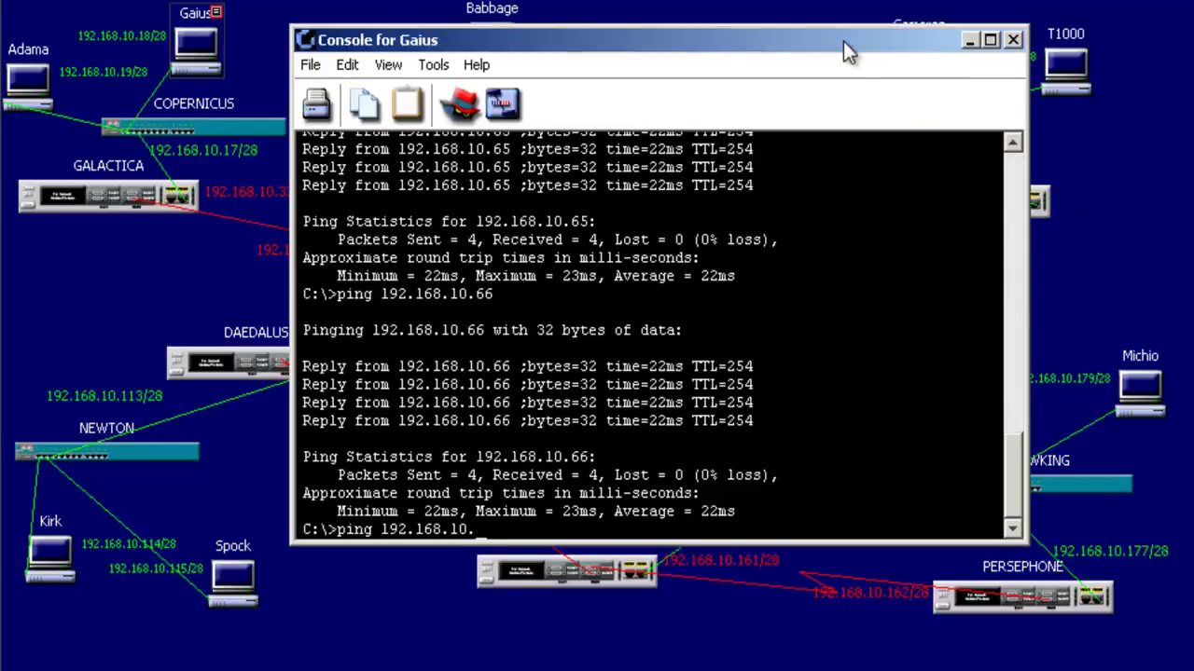
{"action": "type", "text": "81"}
{"action": "key", "text": "Return"}
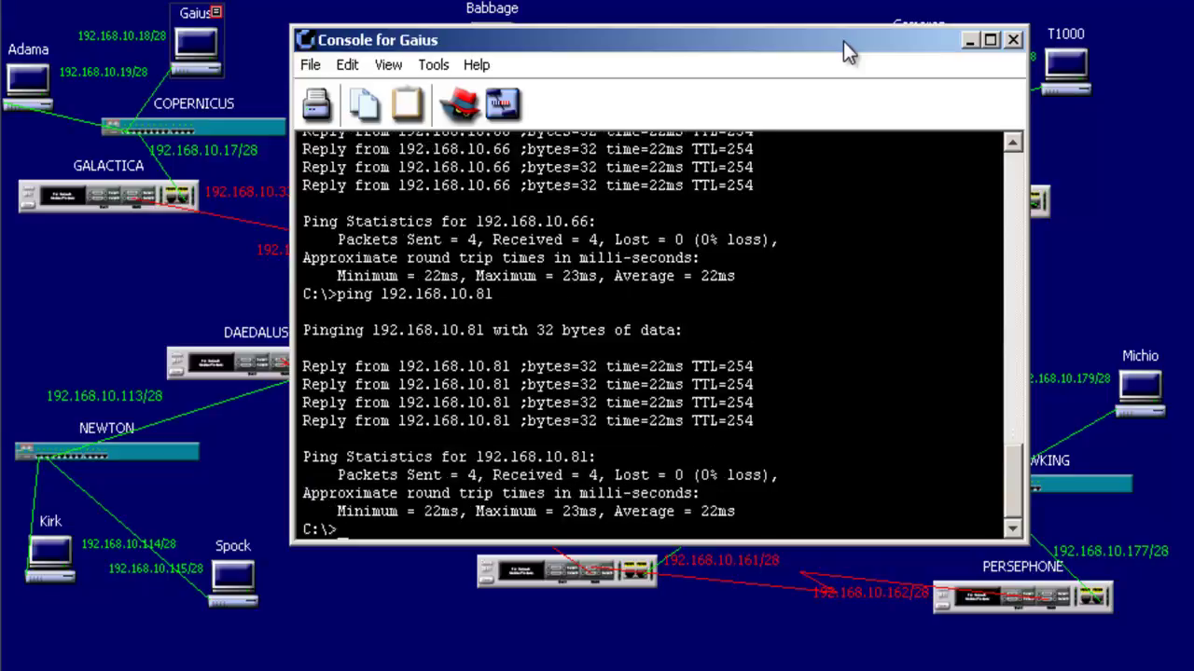
{"action": "key", "text": "Up"}
{"action": "key", "text": "BackSpace"}
{"action": "type", "text": "2.168.10.82"}
{"action": "key", "text": "Return"}
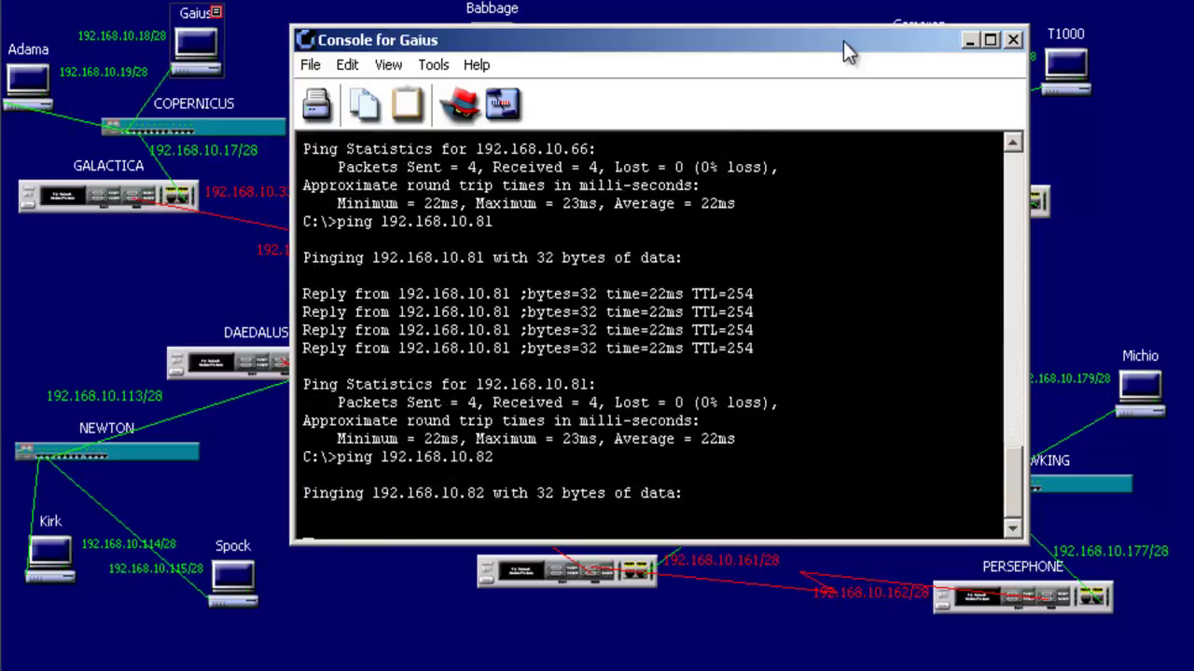
{"action": "key", "text": "Up"}
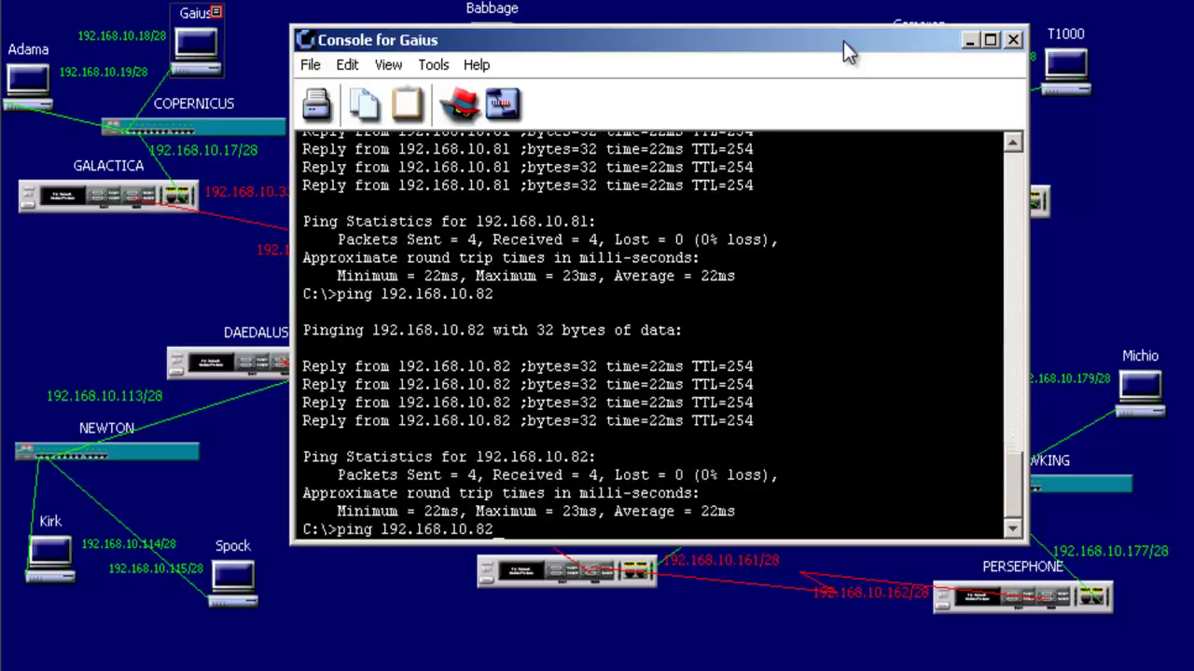
{"action": "key", "text": "BackSpace"}
{"action": "type", "text": "3"}
{"action": "key", "text": "Return"}
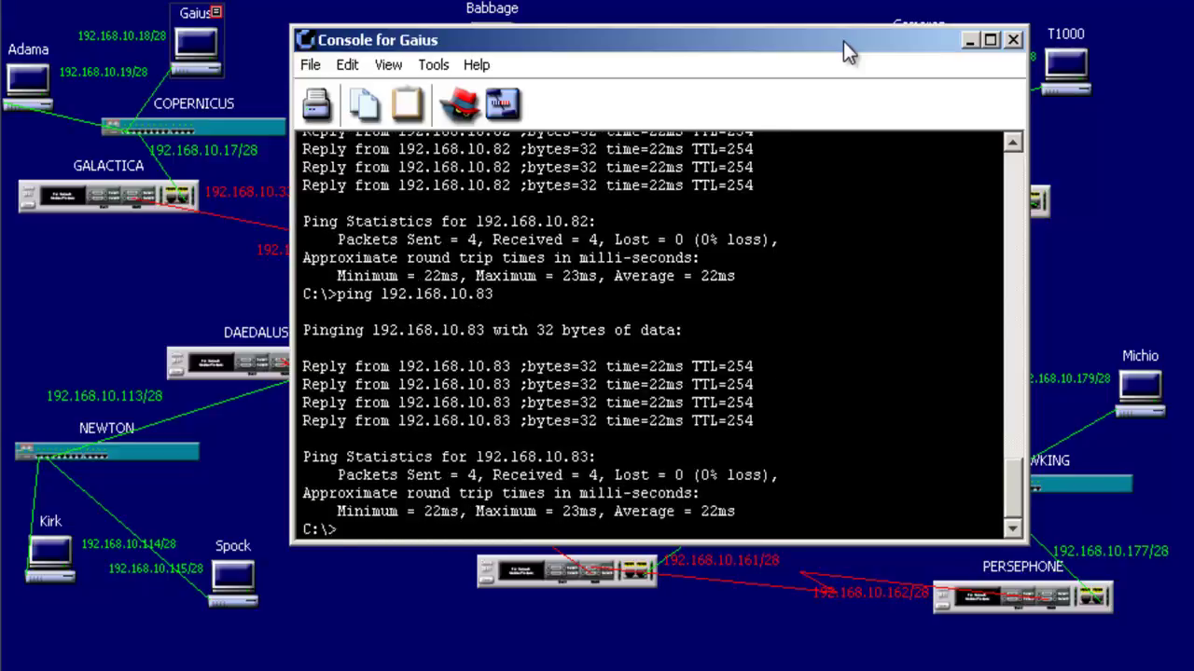
- Ping 192.168.10.97 and .98 from Gaius
{"action": "left_click_drag", "start_coordinate": [804, 42], "coordinate": [665, 408]}
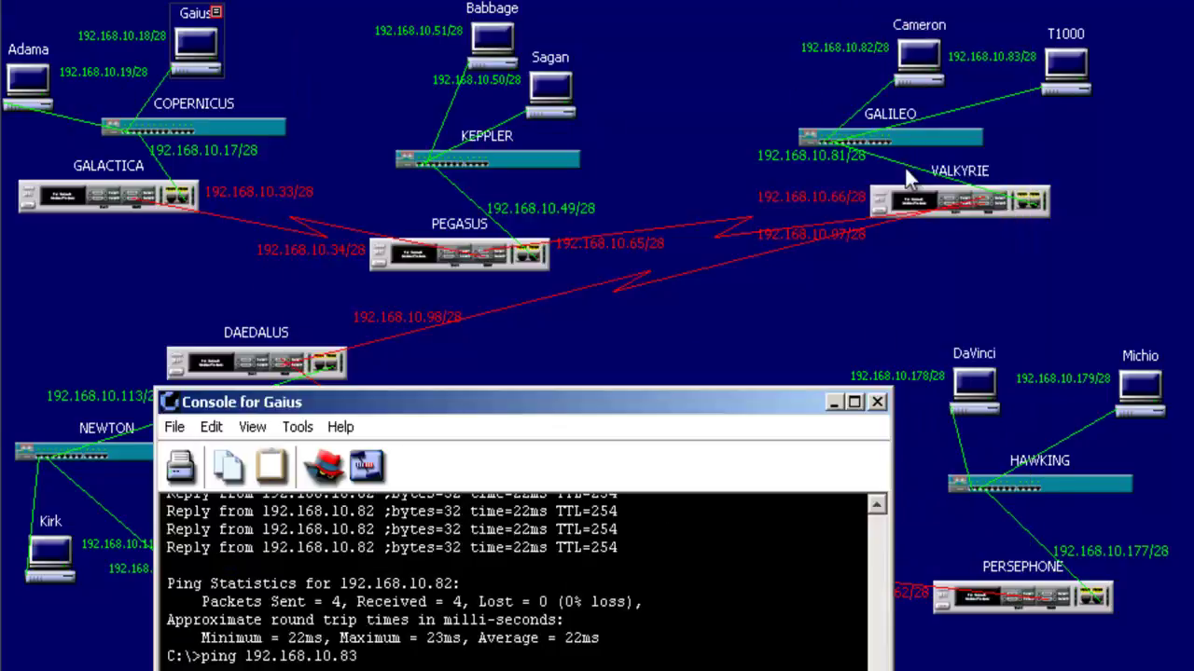
{"action": "left_click_drag", "start_coordinate": [750, 399], "coordinate": [844, 96]}
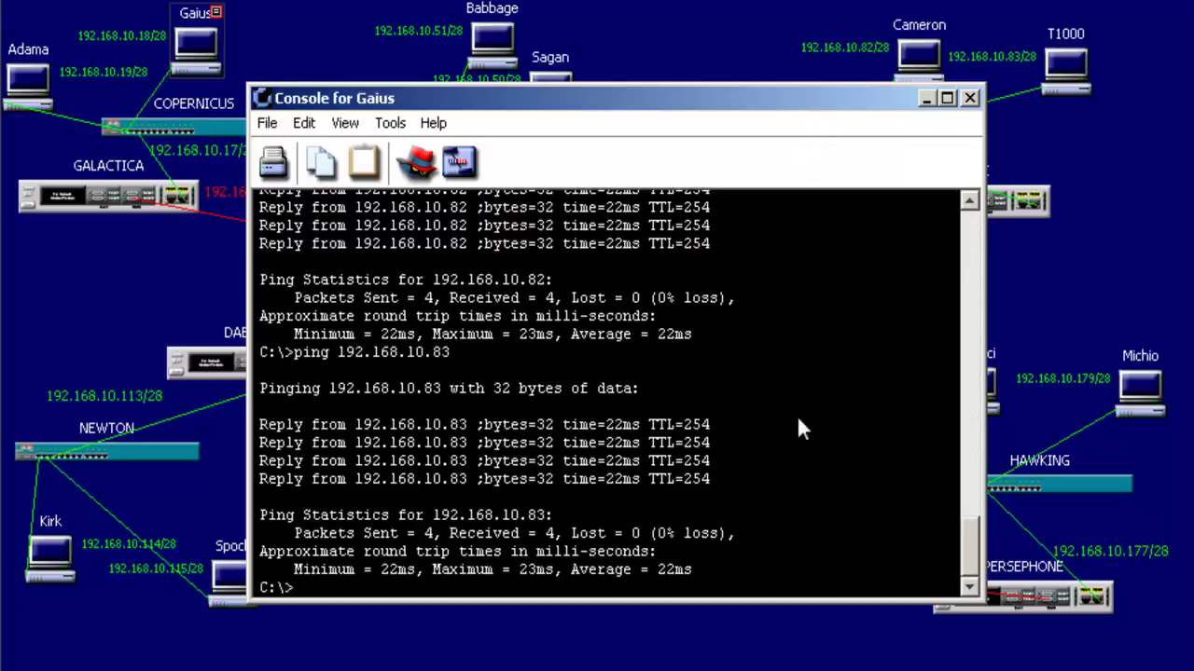
{"action": "left_click_drag", "start_coordinate": [819, 107], "coordinate": [801, 450]}
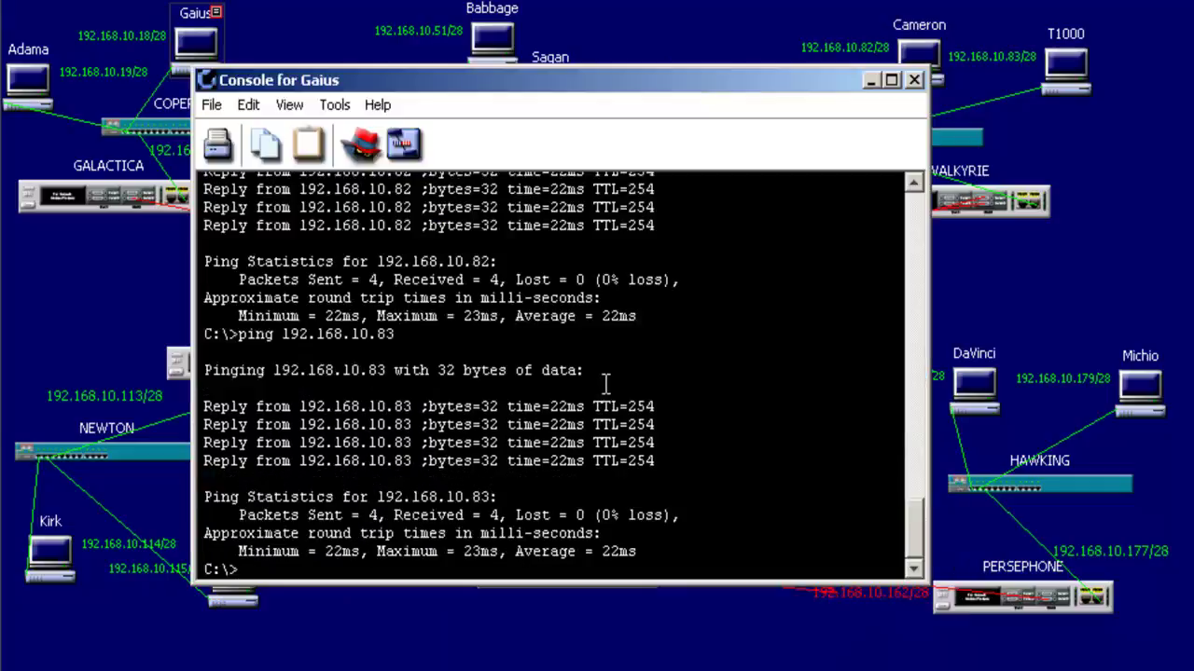
{"action": "key", "text": "Up"}
{"action": "key", "text": "BackSpace"}
{"action": "key", "text": "BackSpace"}
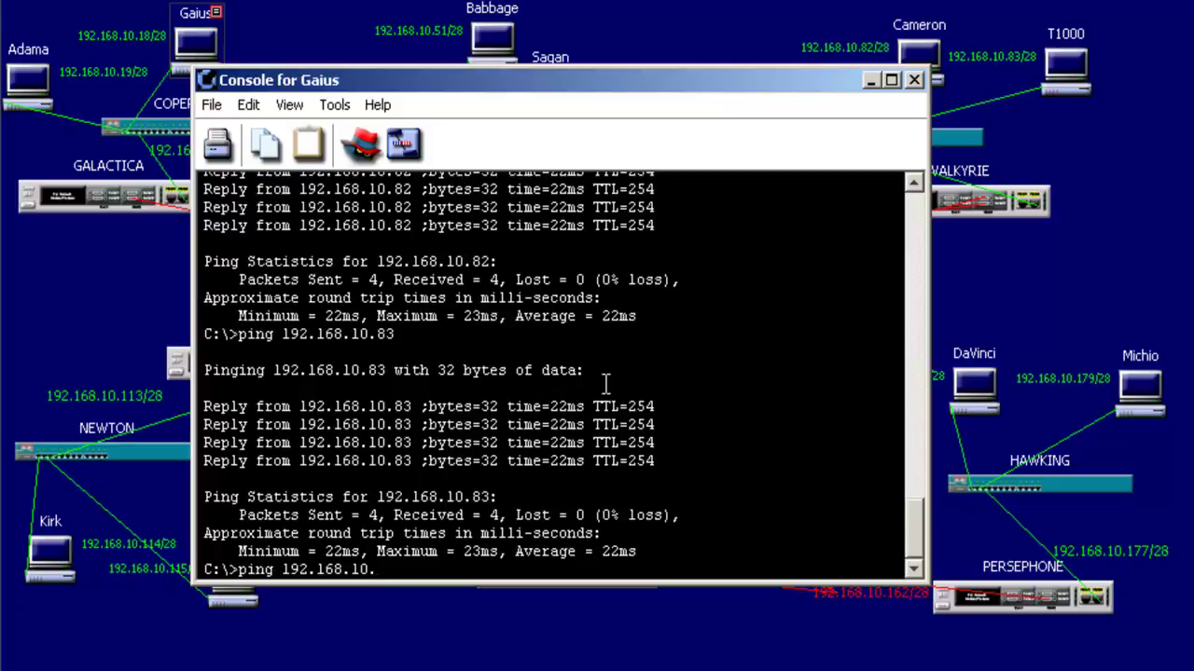
{"action": "type", "text": "97"}
{"action": "key", "text": "Return"}
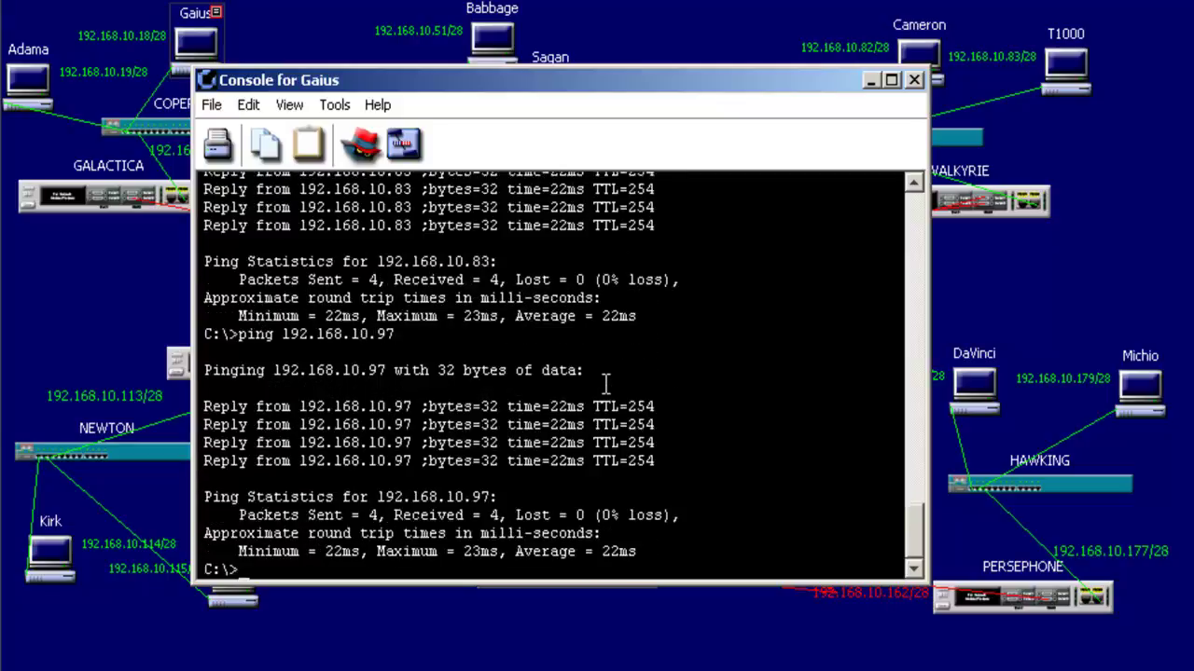
{"action": "key", "text": "Up"}
{"action": "key", "text": "BackSpace"}
{"action": "type", "text": "8.10.98"}
{"action": "key", "text": "Return"}
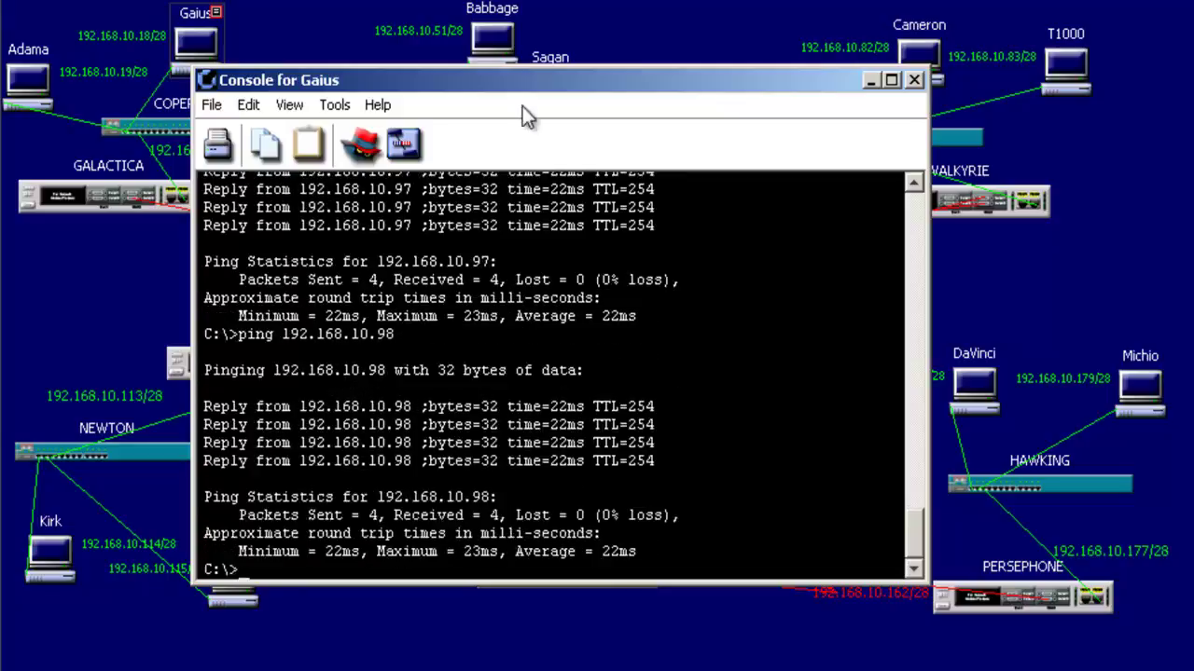
- Ping 192.168.10.113, .114 and .115 from Gaius, all answering, then move the console off the map
{"action": "left_click_drag", "start_coordinate": [601, 82], "coordinate": [802, 68]}
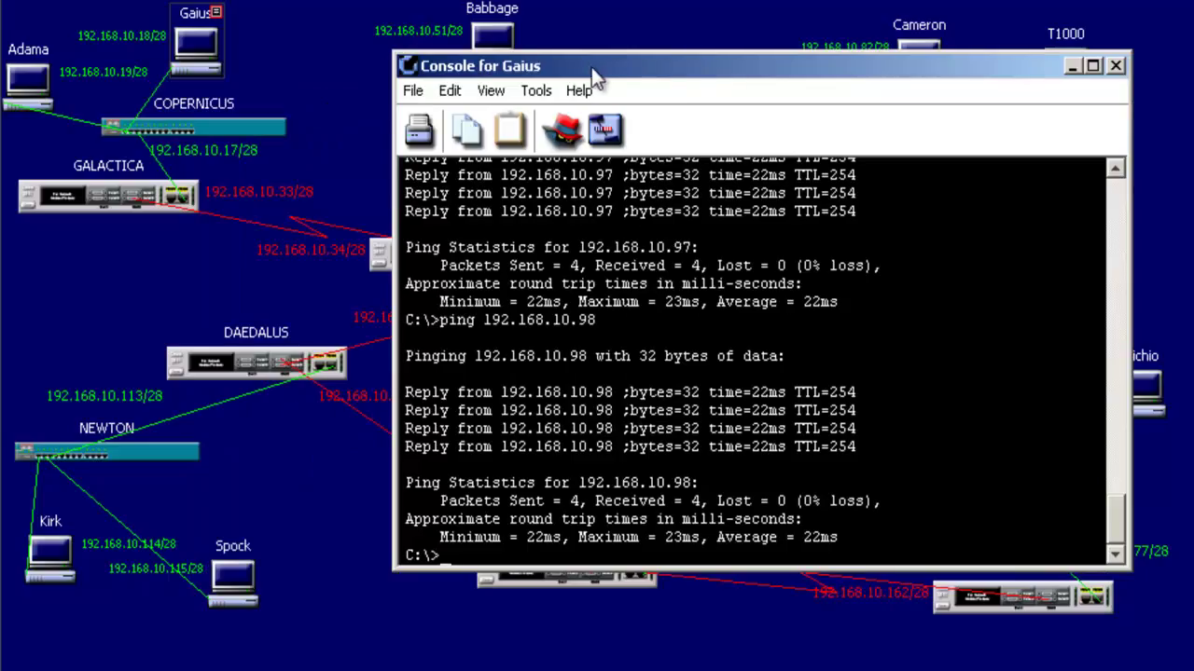
{"action": "left_click_drag", "start_coordinate": [616, 67], "coordinate": [638, 48]}
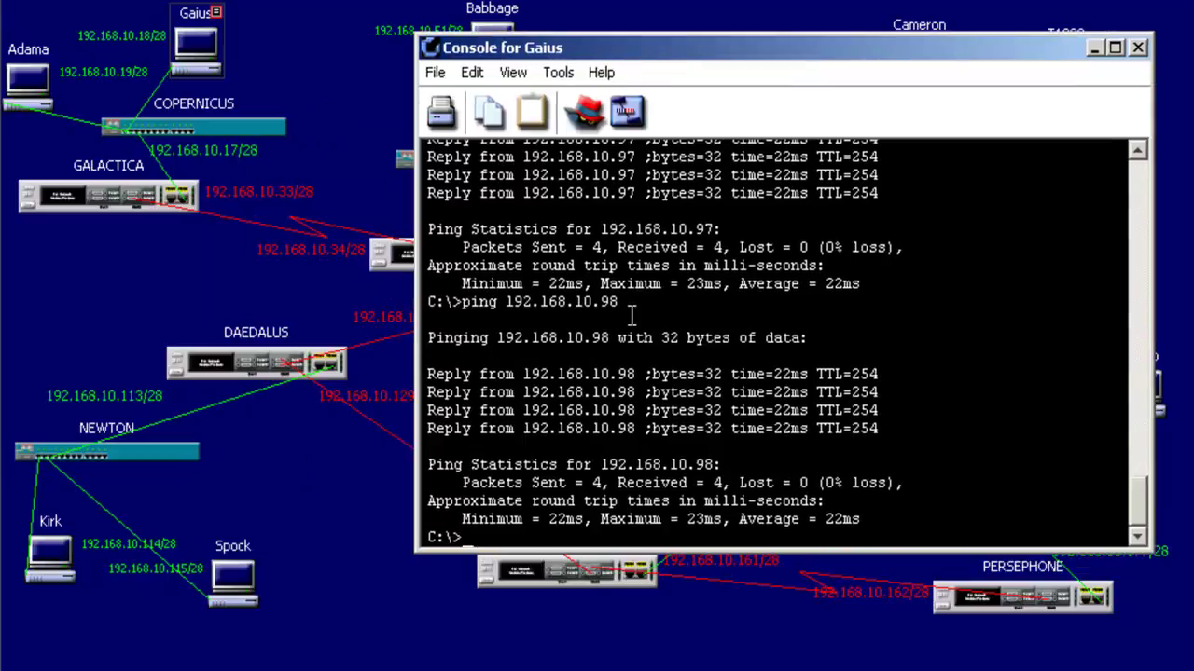
{"action": "key", "text": "Up"}
{"action": "key", "text": "BackSpace"}
{"action": "key", "text": "BackSpace"}
{"action": "type", "text": "113"}
{"action": "key", "text": "Return"}
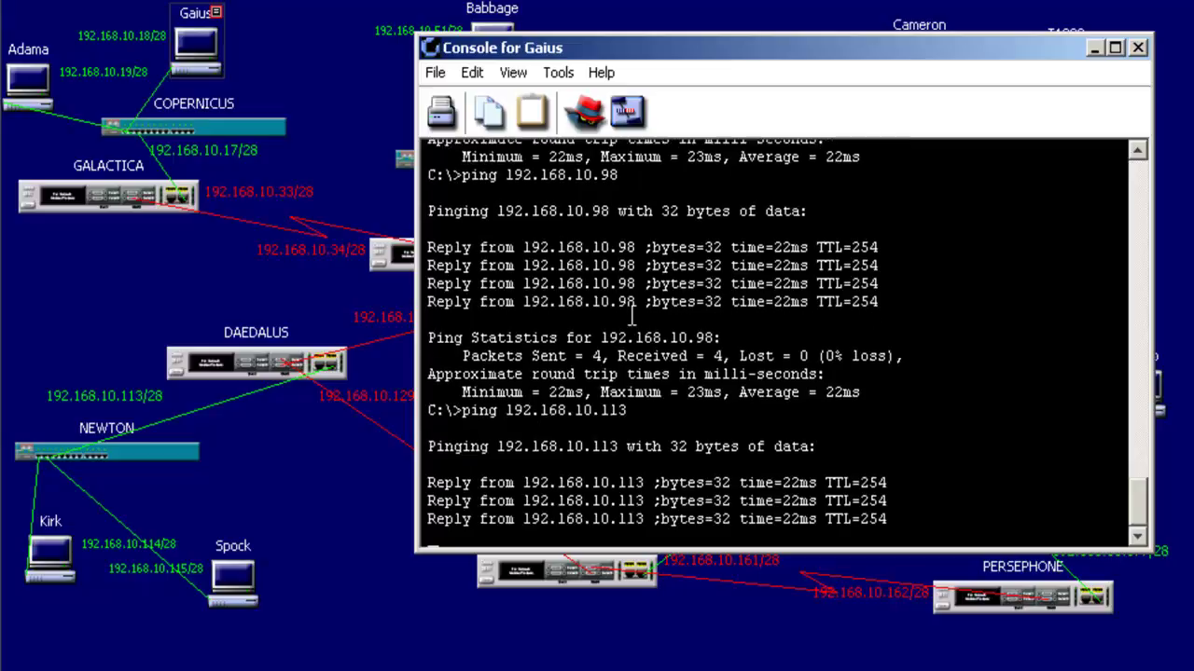
{"action": "key", "text": "Up"}
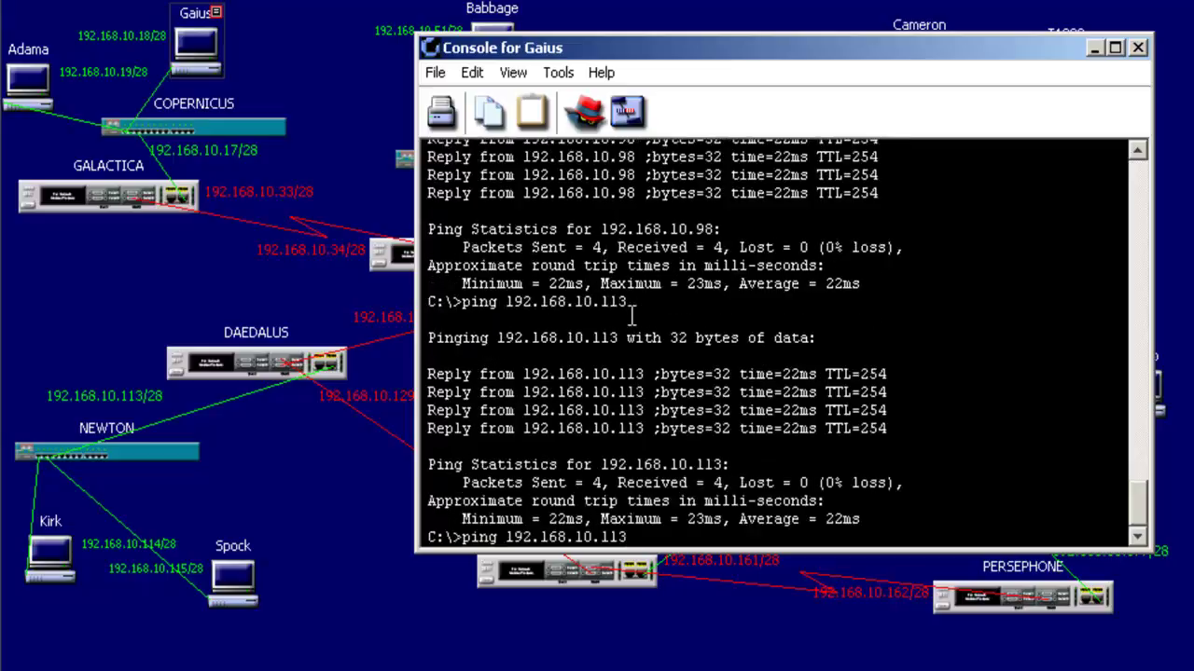
{"action": "key", "text": "BackSpace"}
{"action": "type", "text": "4"}
{"action": "key", "text": "Return"}
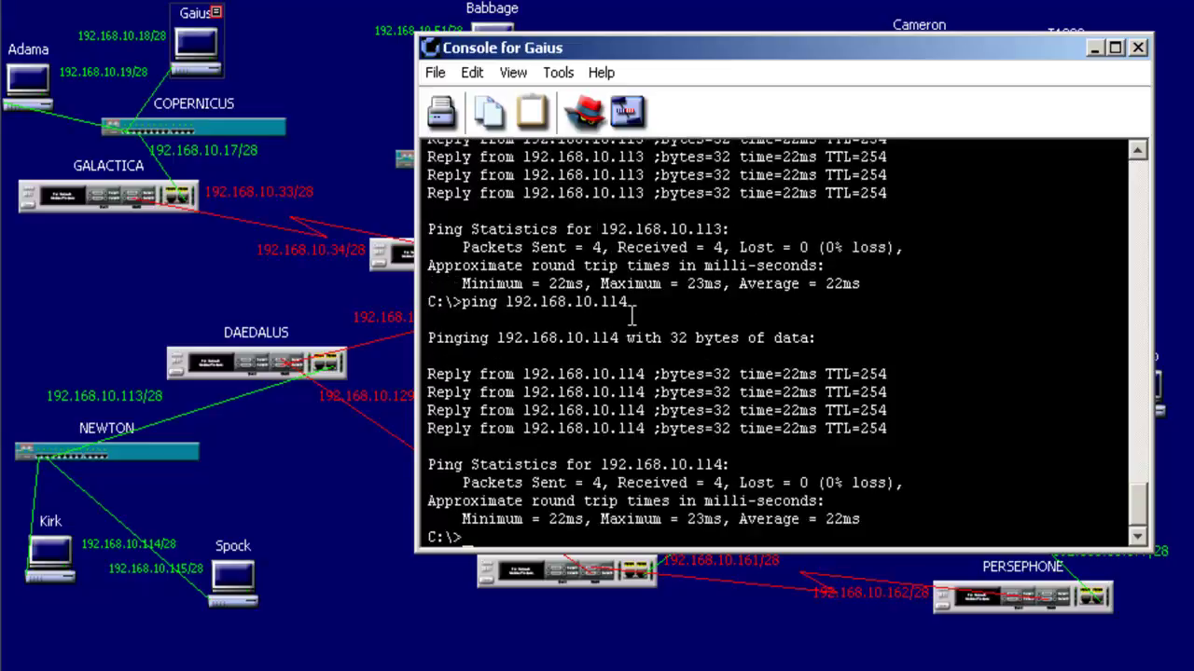
{"action": "key", "text": "Up"}
{"action": "key", "text": "BackSpace"}
{"action": "type", "text": "5"}
{"action": "key", "text": "Return"}
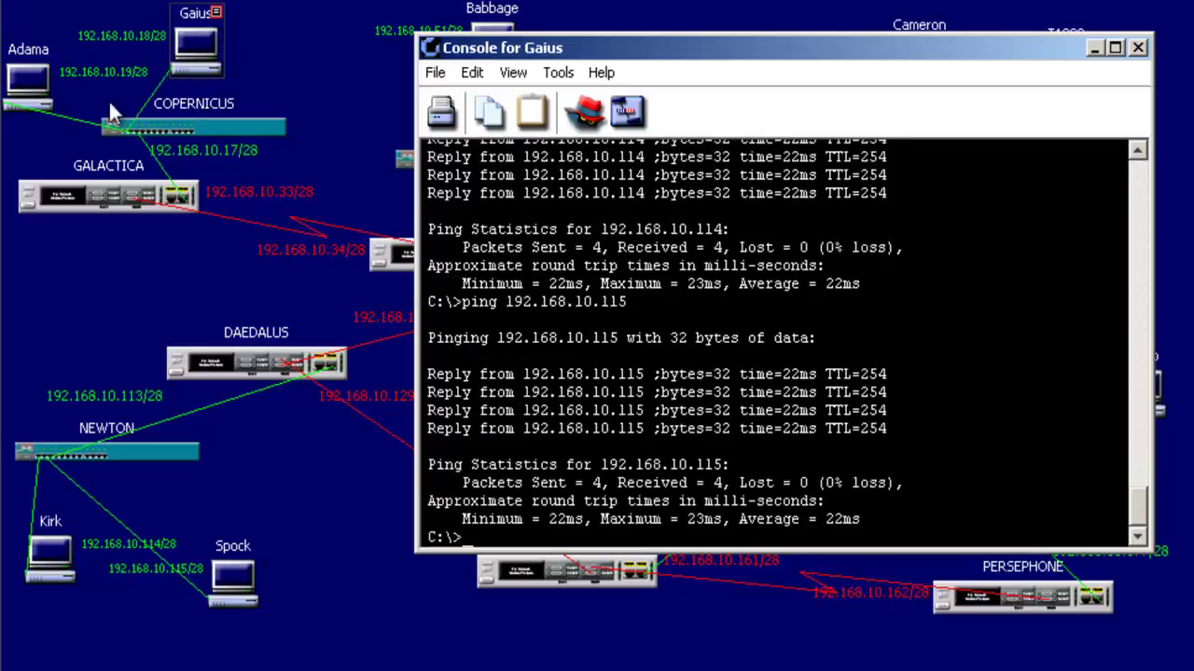
{"action": "left_click_drag", "start_coordinate": [559, 48], "coordinate": [559, 500]}
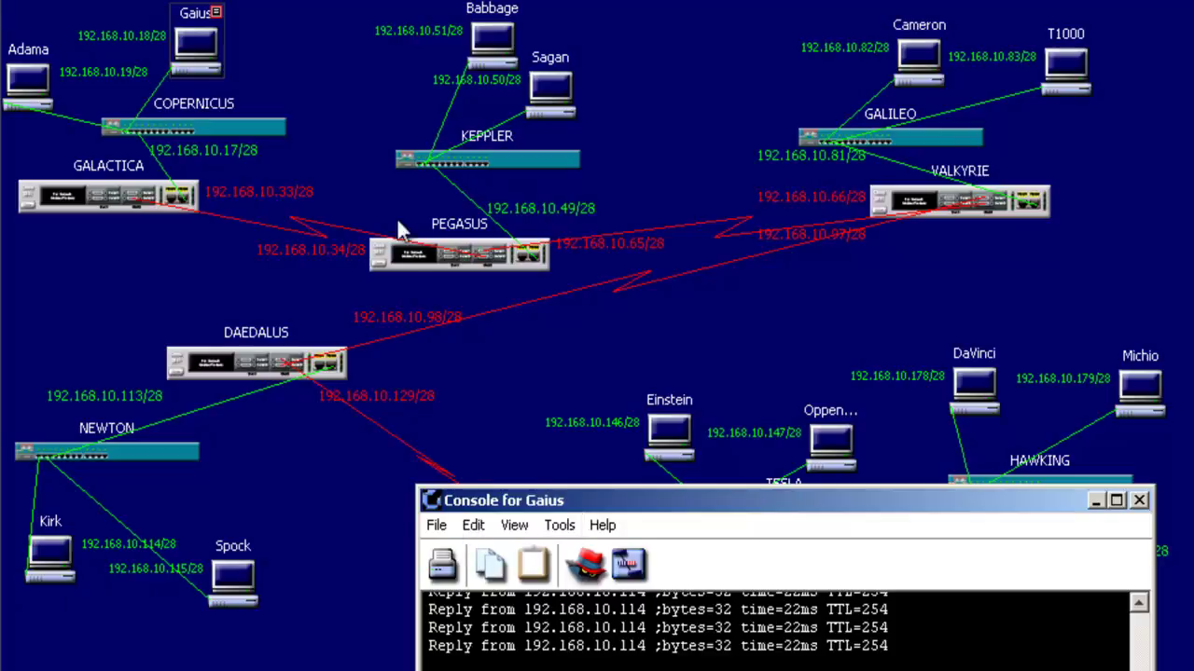
- Ping 192.168.10.129 and 192.168.10.130 from Gaius's console
{"action": "left_click_drag", "start_coordinate": [544, 504], "coordinate": [289, 586]}
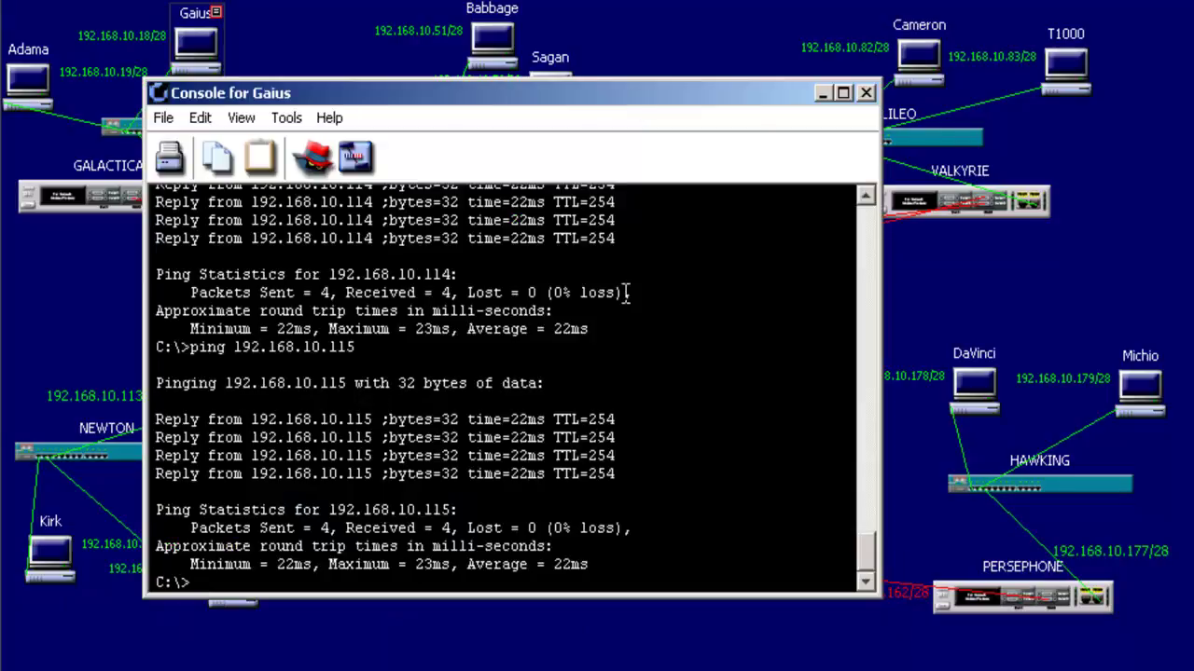
{"action": "key", "text": "Up"}
{"action": "key", "text": "BackSpace"}
{"action": "key", "text": "BackSpace"}
{"action": "type", "text": "29"}
{"action": "key", "text": "Return"}
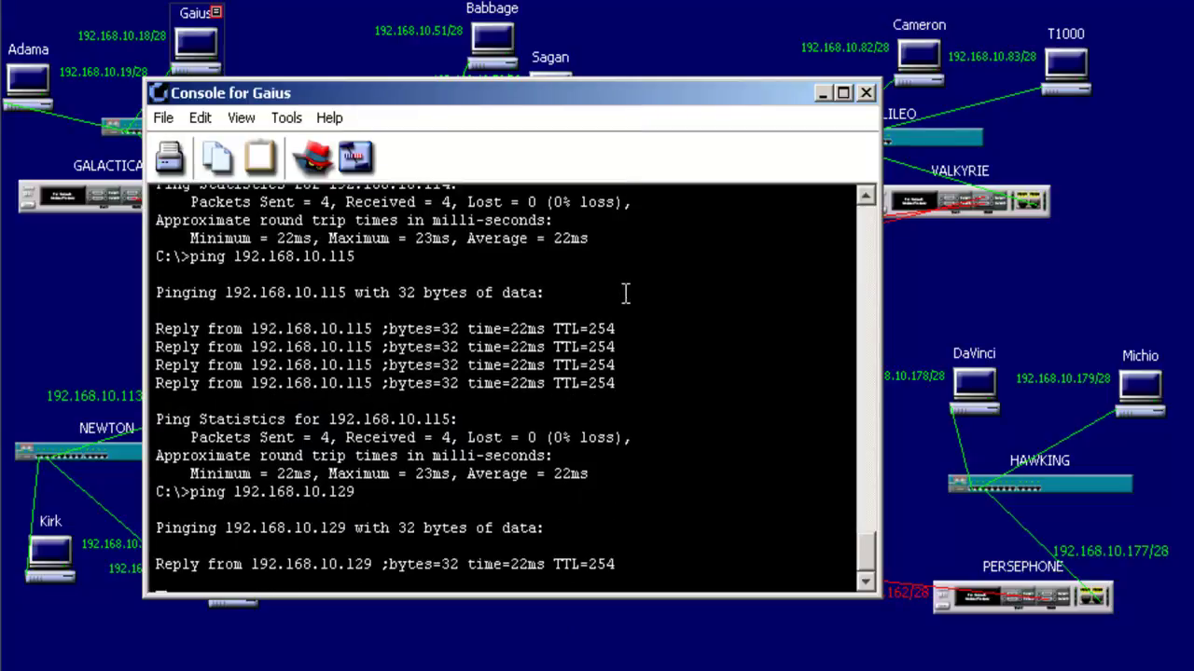
{"action": "key", "text": "Up"}
{"action": "key", "text": "BackSpace"}
{"action": "key", "text": "BackSpace"}
{"action": "type", "text": "30"}
{"action": "key", "text": "Return"}
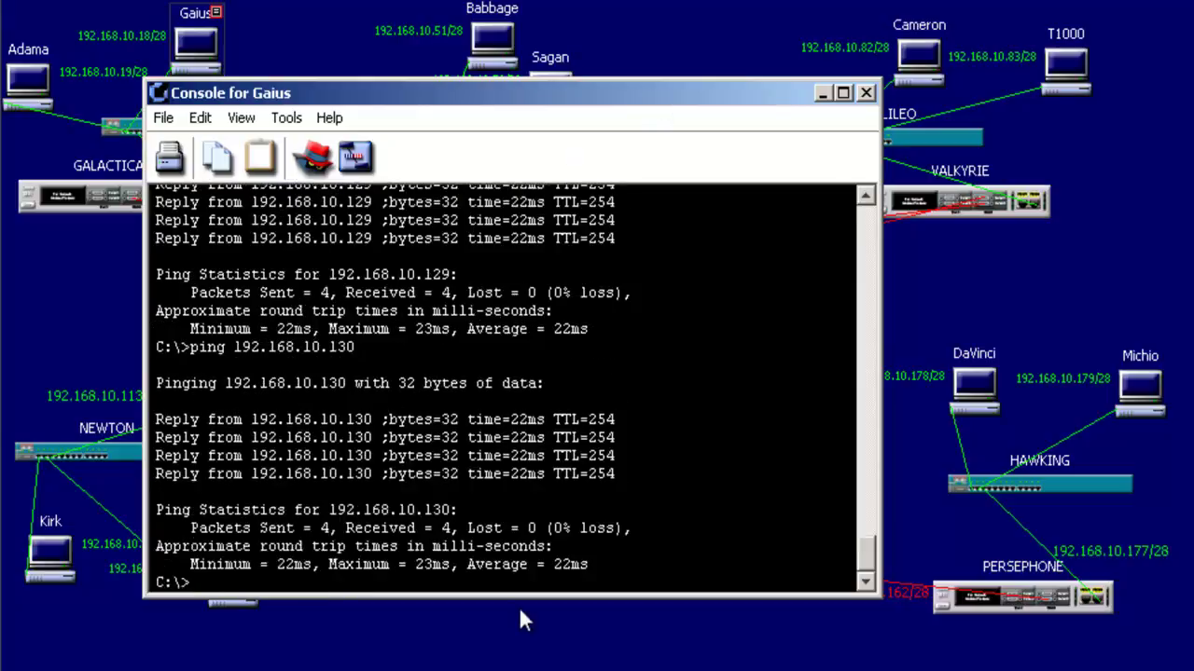
- Ping 192.168.10.145 and 192.168.10.146 from Gaius, both answering with 0% loss
{"action": "left_click", "coordinate": [519, 653]}
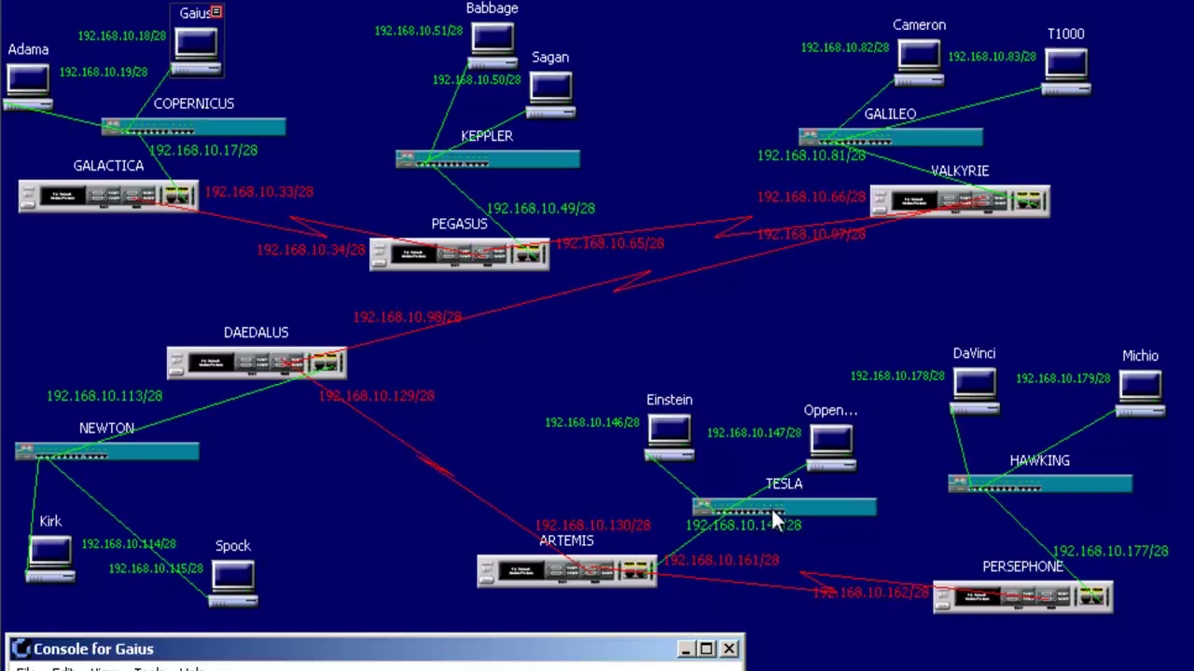
{"action": "key", "text": "Up"}
{"action": "key", "text": "BackSpace"}
{"action": "key", "text": "BackSpace"}
{"action": "type", "text": "45"}
{"action": "key", "text": "Return"}
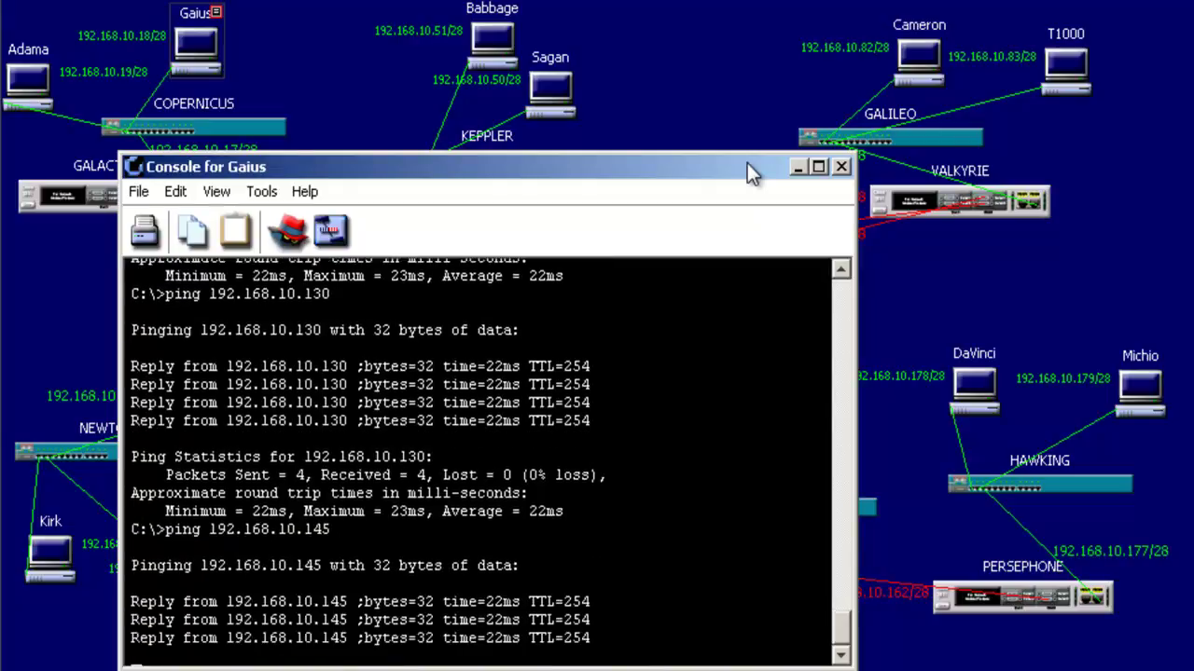
{"action": "key", "text": "Up"}
{"action": "key", "text": "BackSpace"}
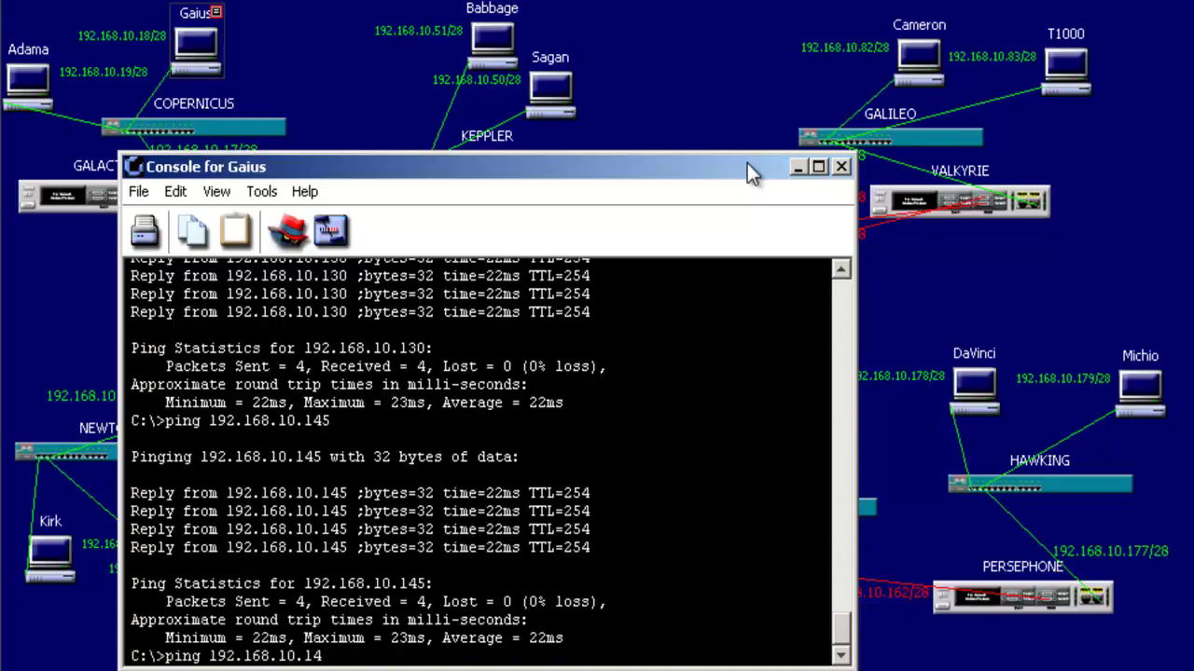
{"action": "type", "text": "6"}
{"action": "key", "text": "Return"}
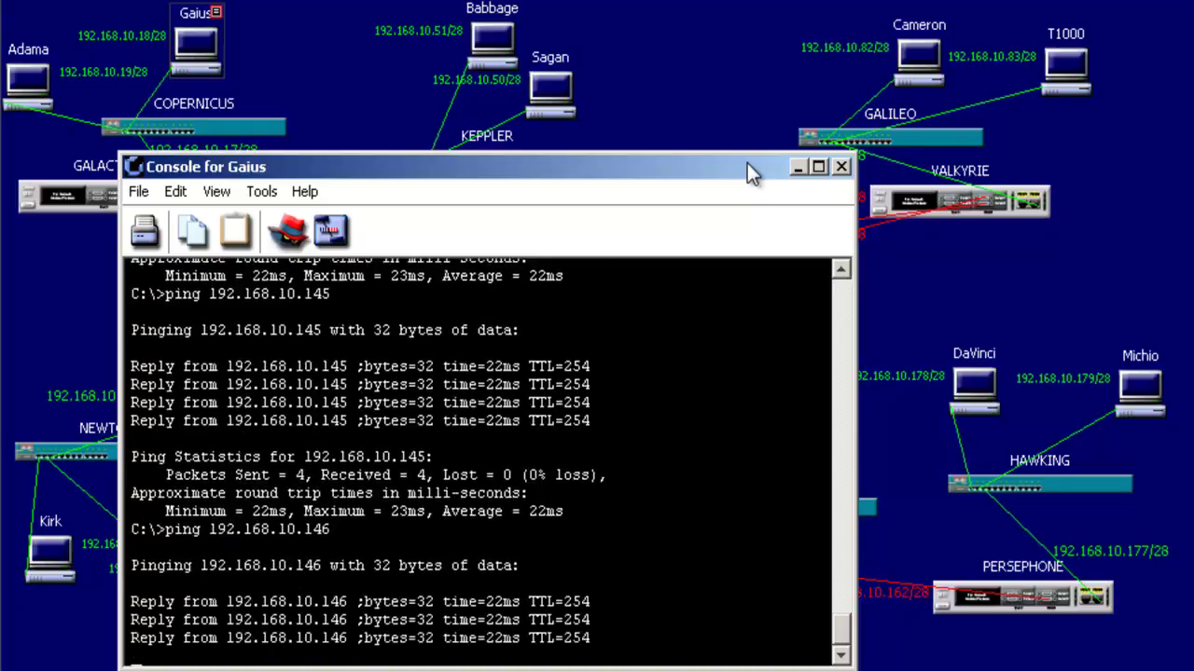
- Ping 192.168.10.147 from Gaius, then move the console down to reveal the network map
{"action": "key", "text": "Up"}
{"action": "key", "text": "BackSpace"}
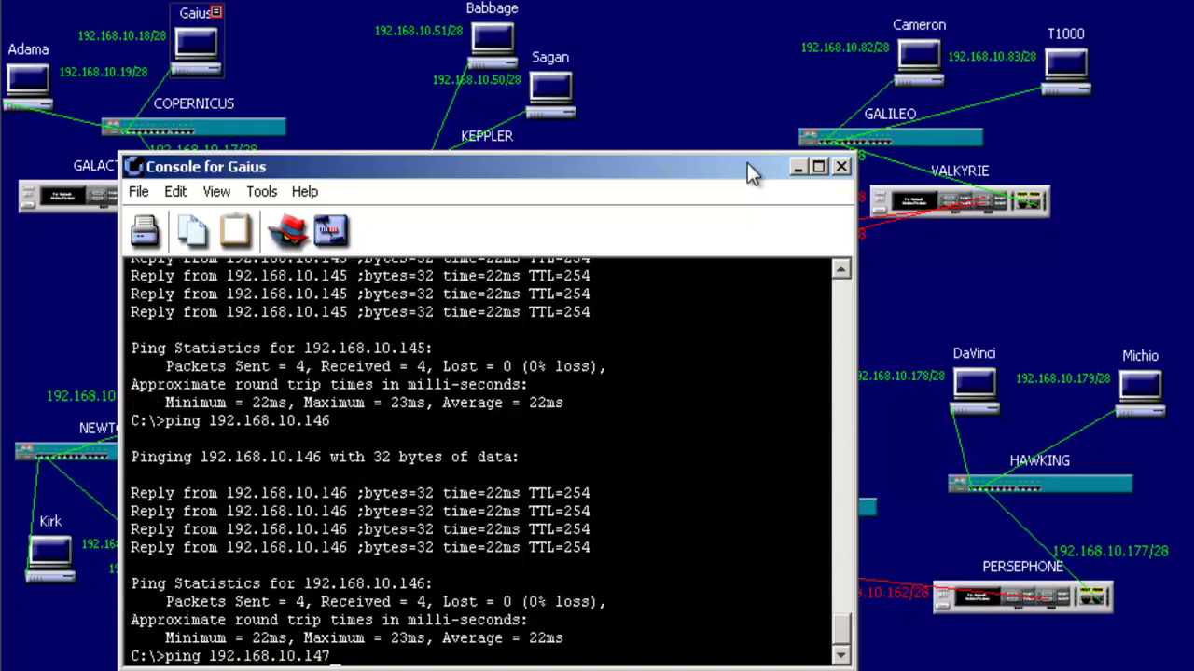
{"action": "type", "text": "7"}
{"action": "key", "text": "Return"}
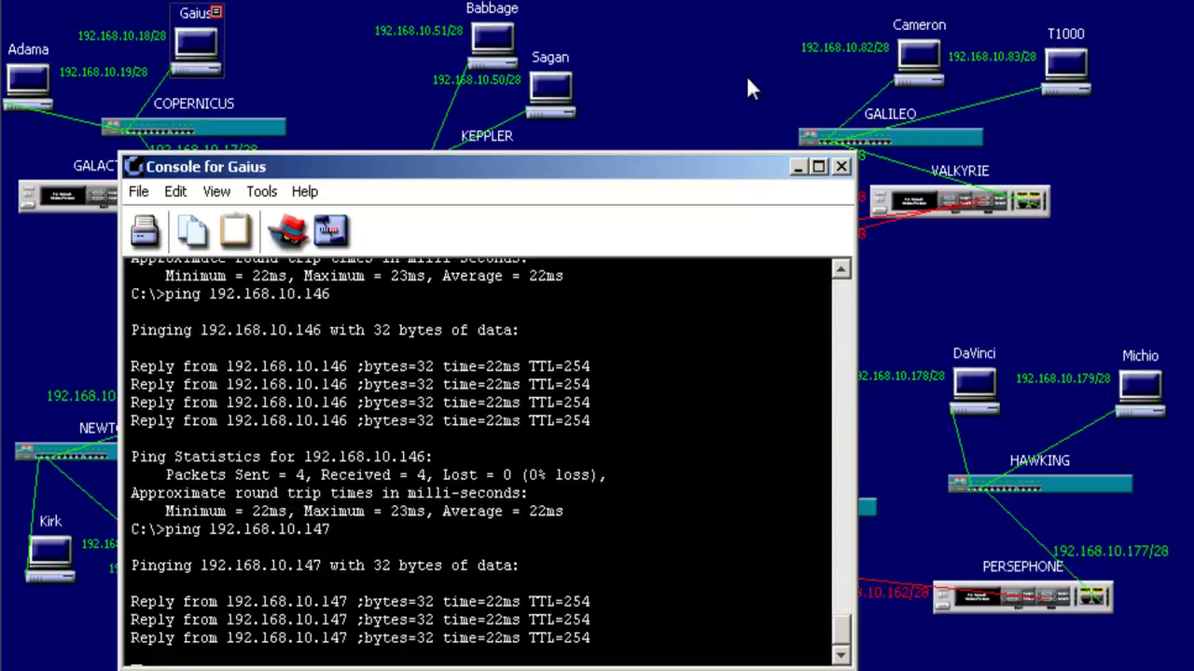
{"action": "left_click_drag", "start_coordinate": [766, 161], "coordinate": [717, 643]}
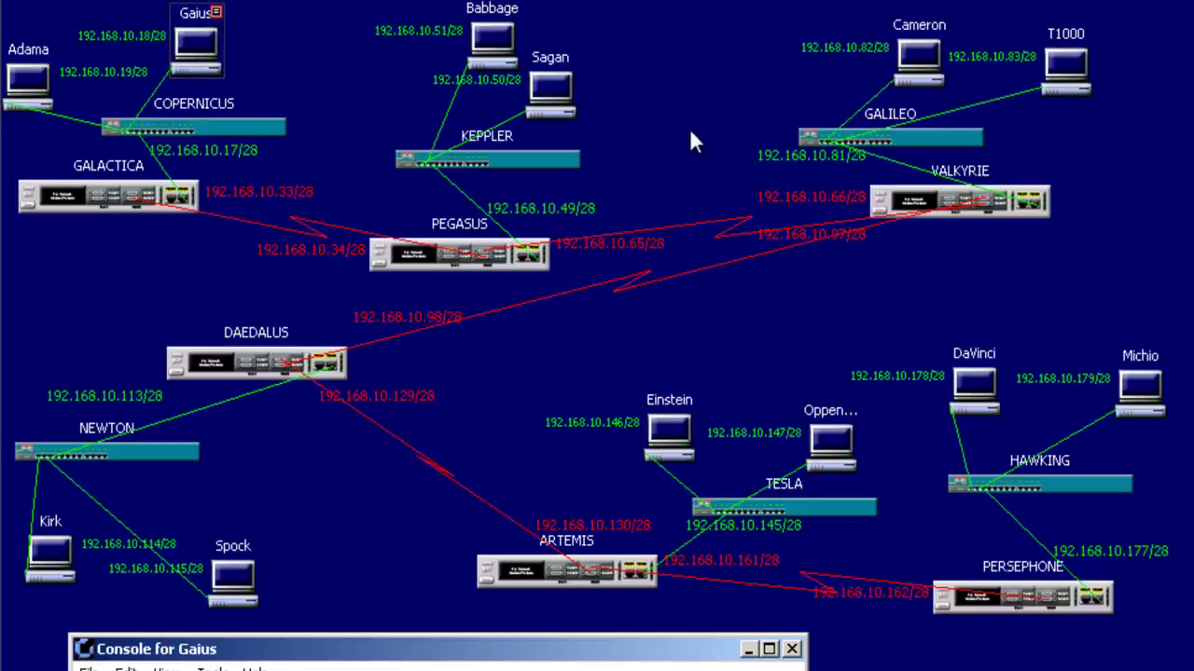
- Bring Gaius's console back over the map and ping 192.168.10.161 and 192.168.10.162
{"action": "left_click_drag", "start_coordinate": [691, 128], "coordinate": [690, 123]}
{"action": "key", "text": "Up"}
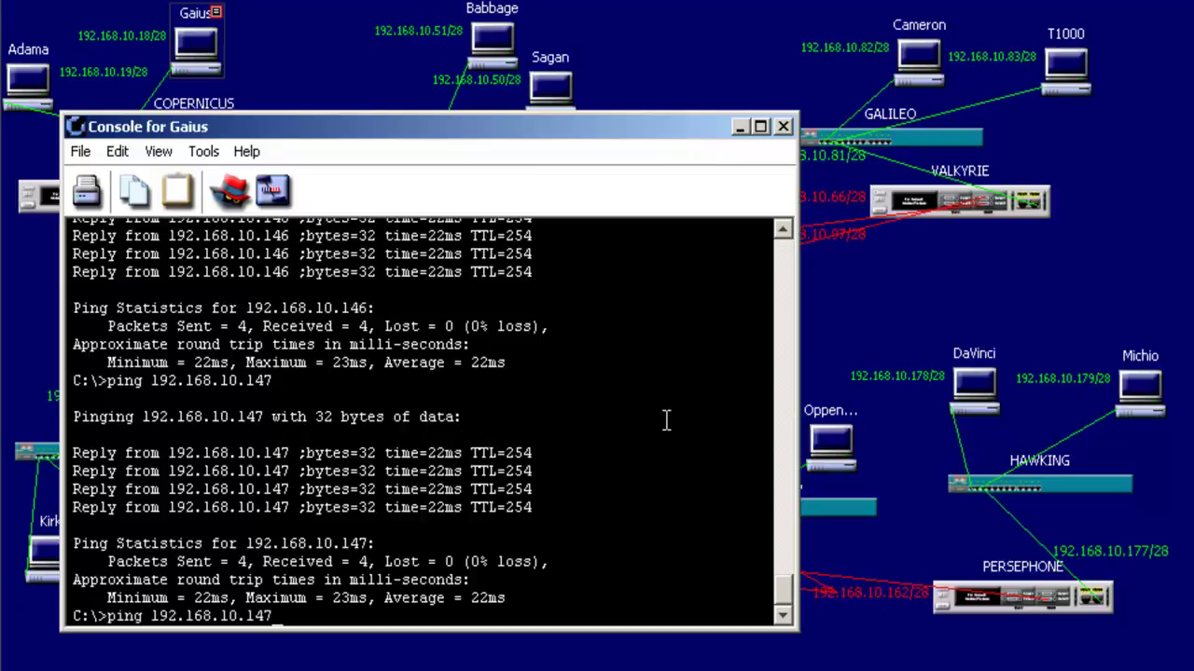
{"action": "key", "text": "BackSpace"}
{"action": "key", "text": "BackSpace"}
{"action": "type", "text": "61"}
{"action": "key", "text": "Return"}
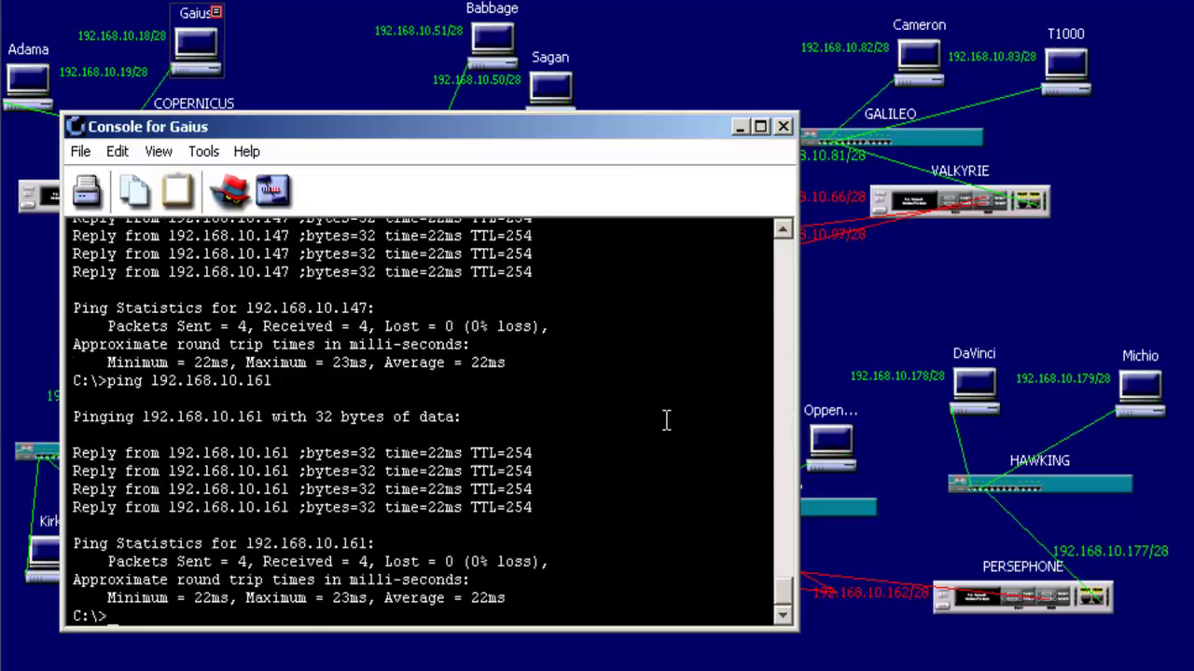
{"action": "key", "text": "Up"}
{"action": "key", "text": "BackSpace"}
{"action": "type", "text": "2.168.10.162"}
{"action": "key", "text": "Return"}
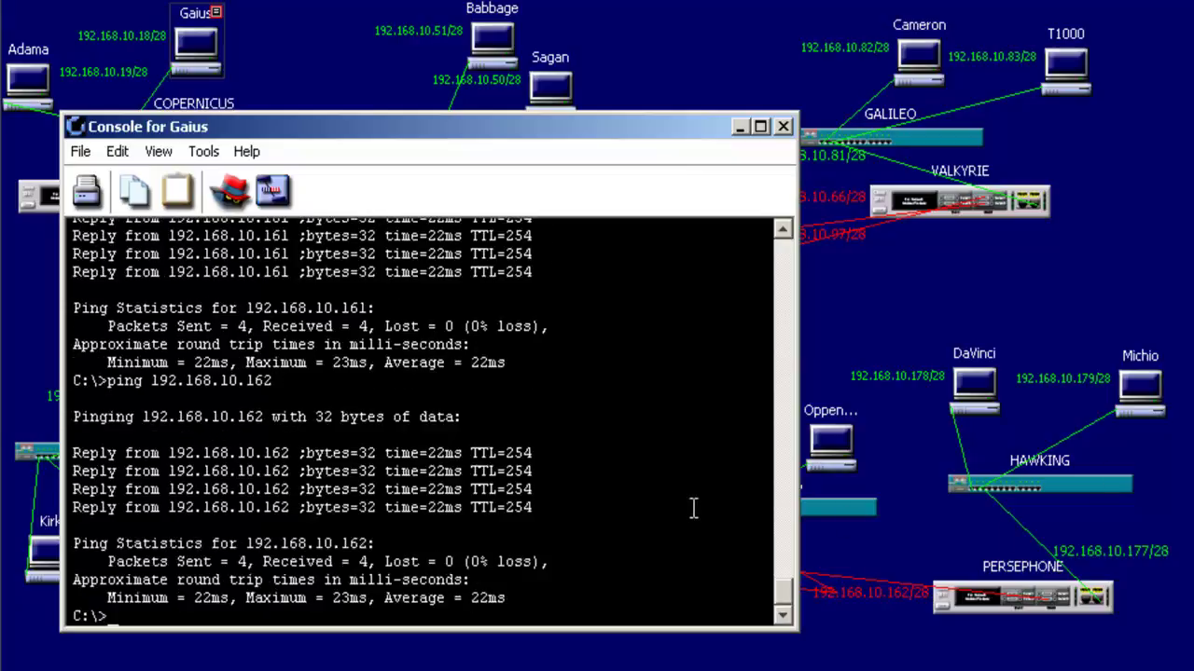
- Ping 192.168.10.177 and 192.168.10.178 from Gaius
{"action": "key", "text": "Up"}
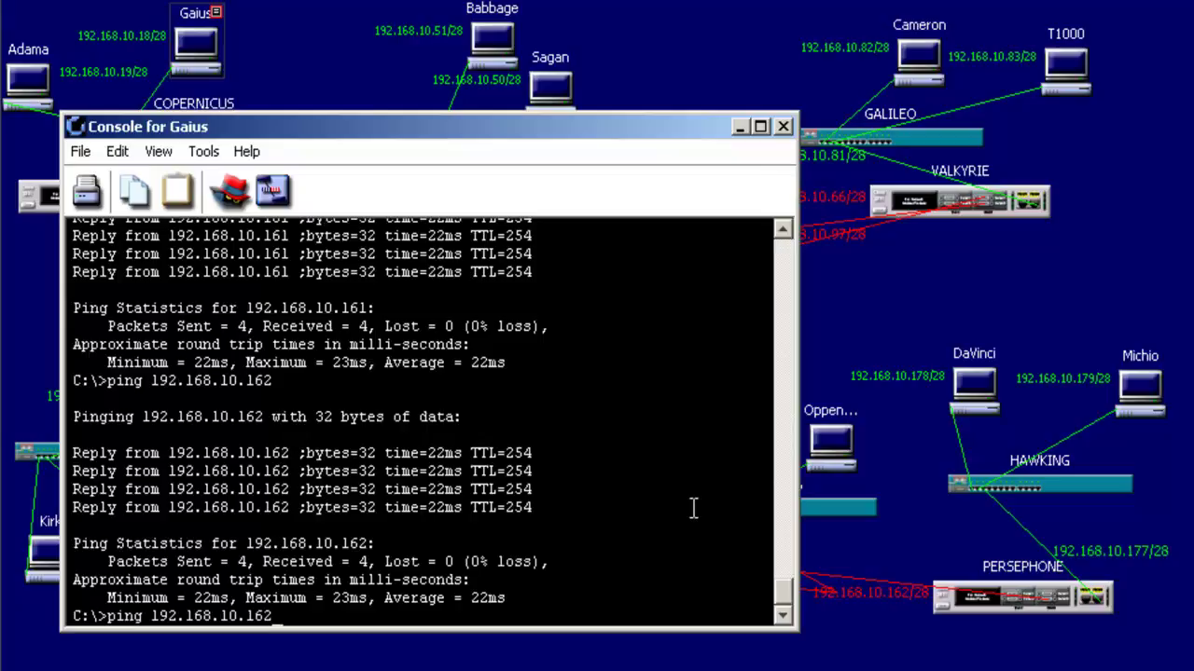
{"action": "key", "text": "BackSpace"}
{"action": "key", "text": "BackSpace"}
{"action": "type", "text": "77"}
{"action": "key", "text": "Return"}
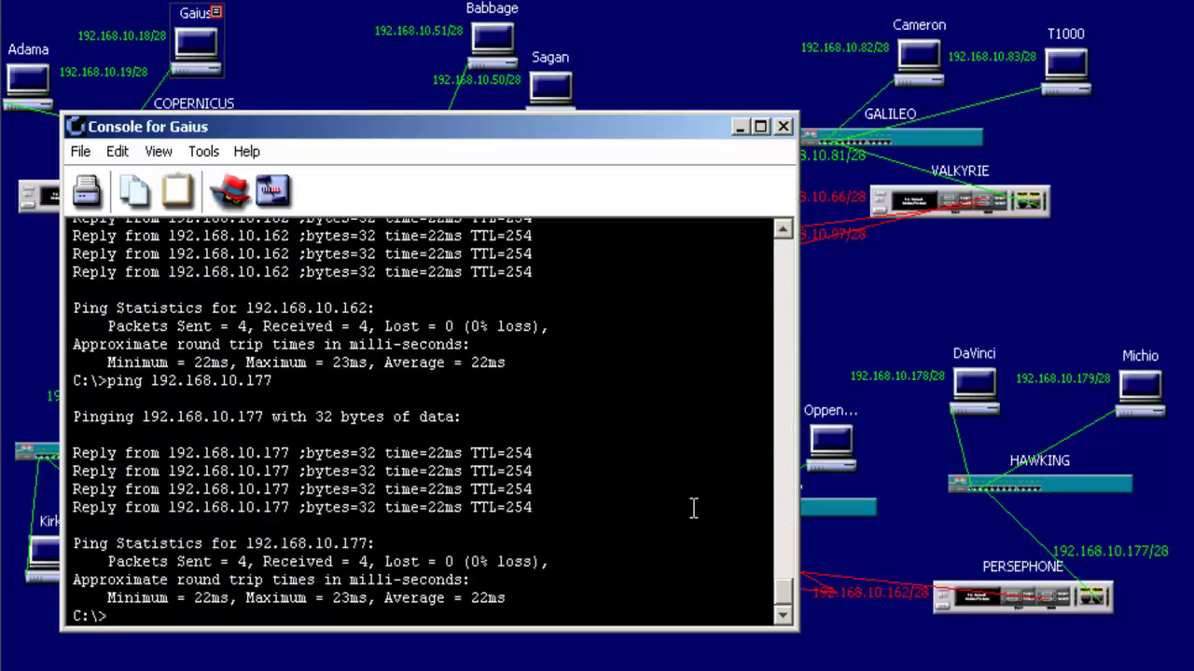
{"action": "key", "text": "Up"}
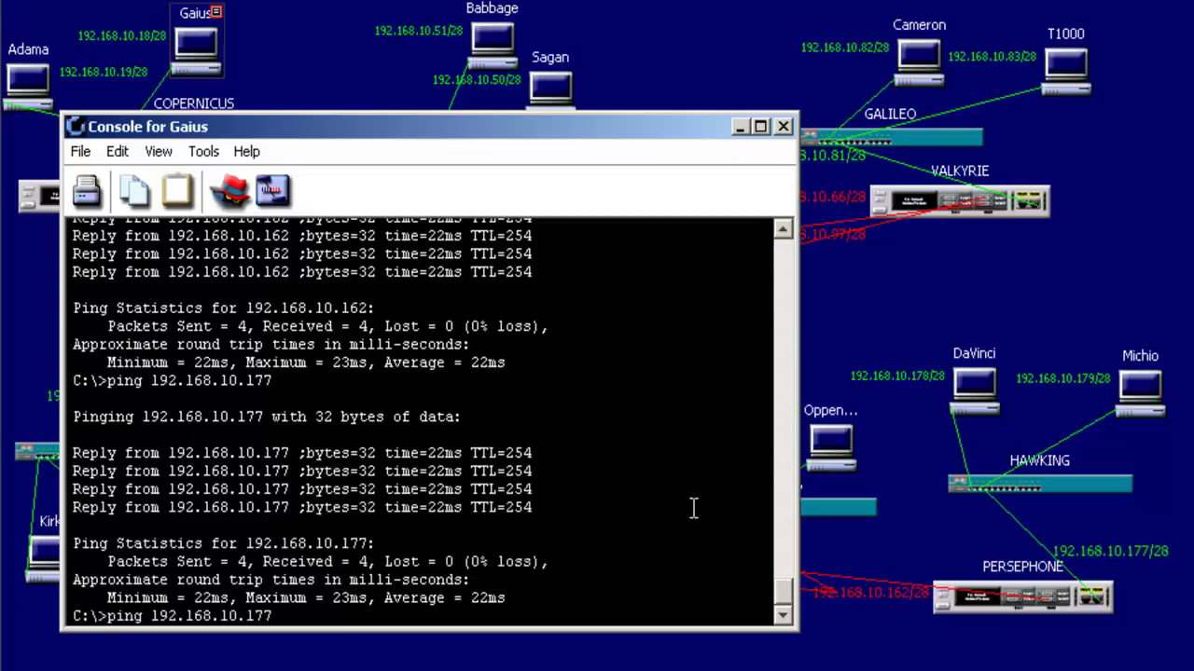
{"action": "key", "text": "BackSpace"}
{"action": "type", "text": "8"}
{"action": "key", "text": "Return"}
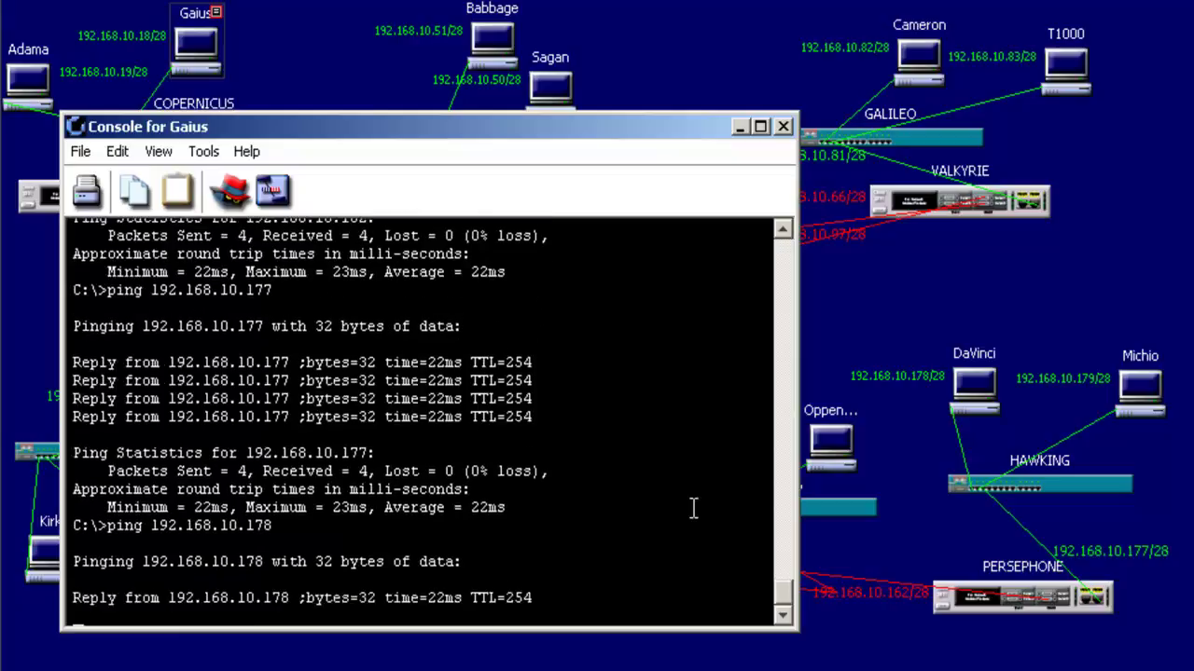
- Ping 192.168.10.179 from Gaius
{"action": "key", "text": "Up"}
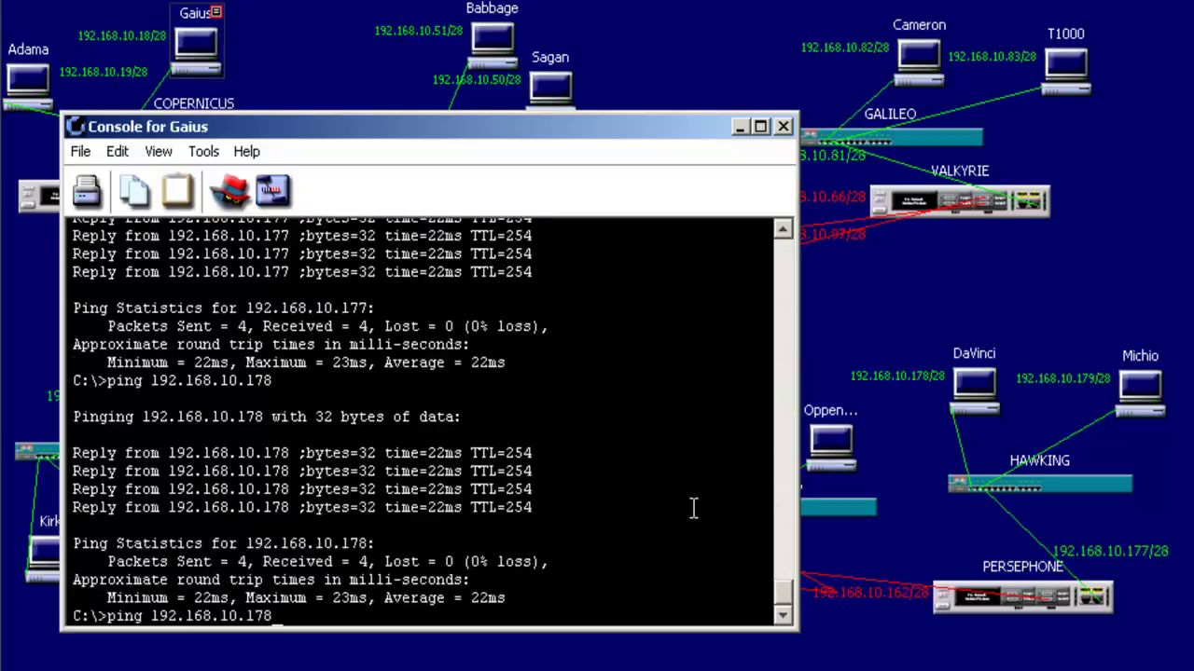
{"action": "key", "text": "BackSpace"}
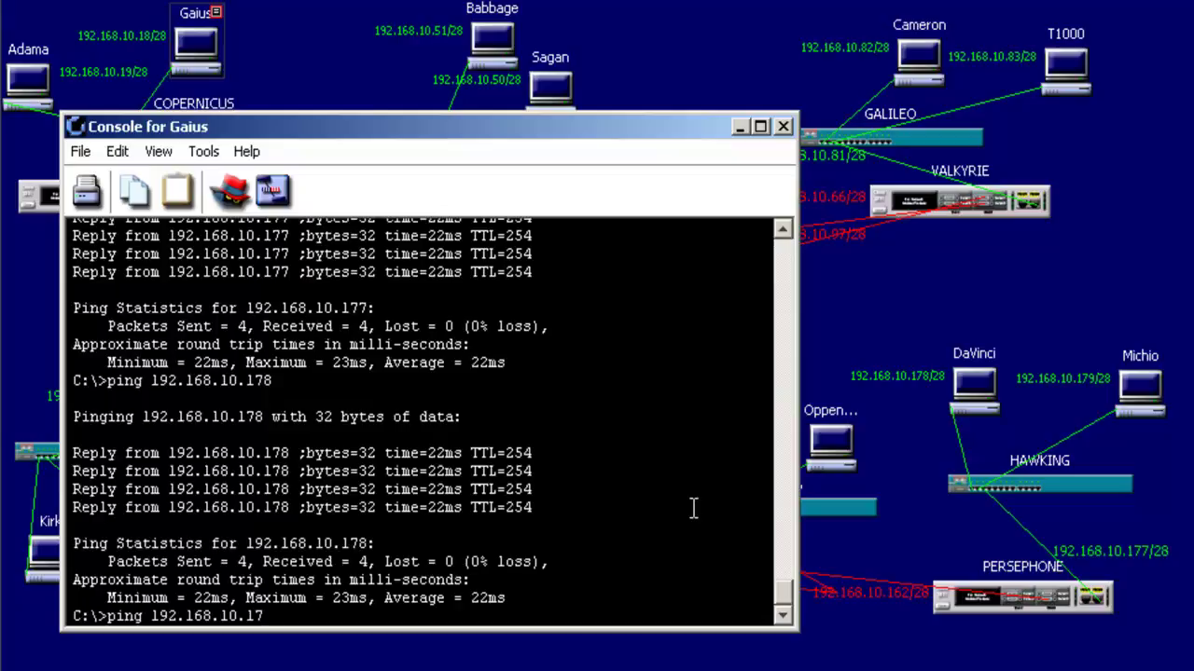
{"action": "type", "text": "9"}
{"action": "key", "text": "Return"}
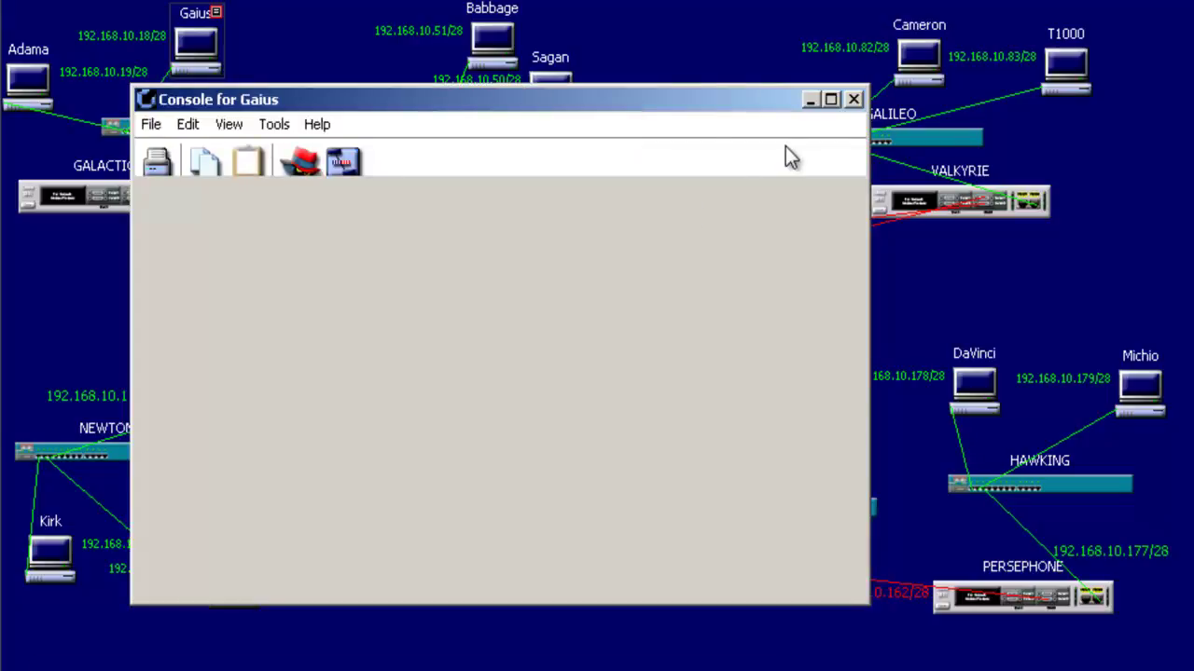
- Close the Console for Gaius window to leave the full network map in view
{"action": "left_click", "coordinate": [854, 100]}
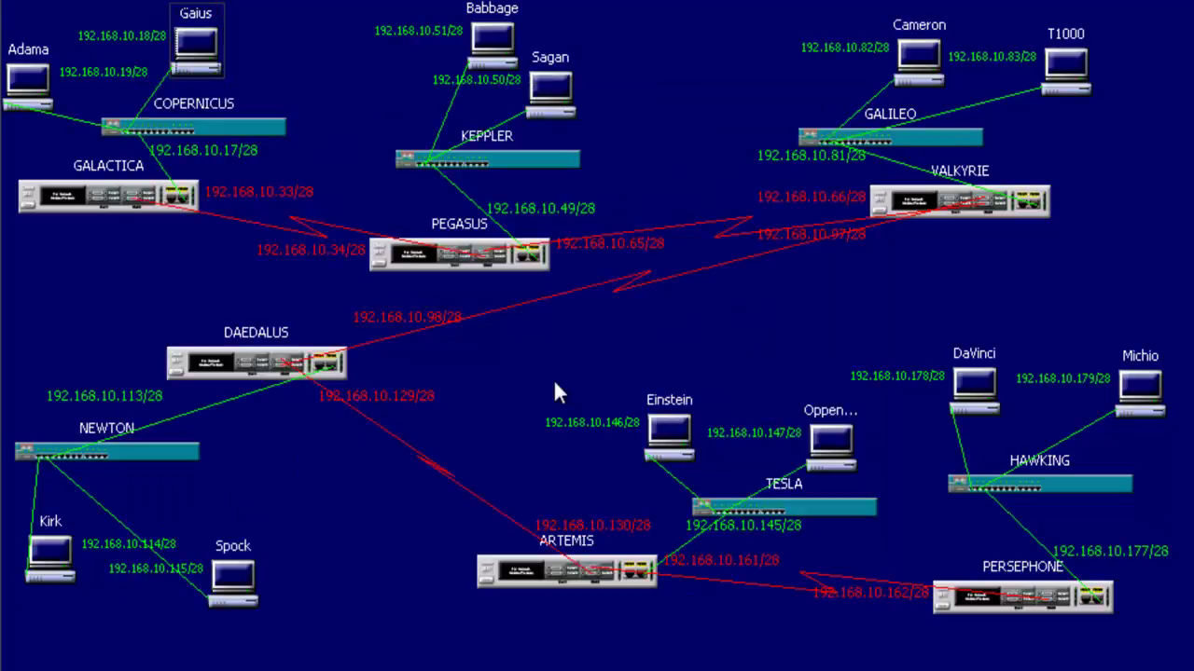